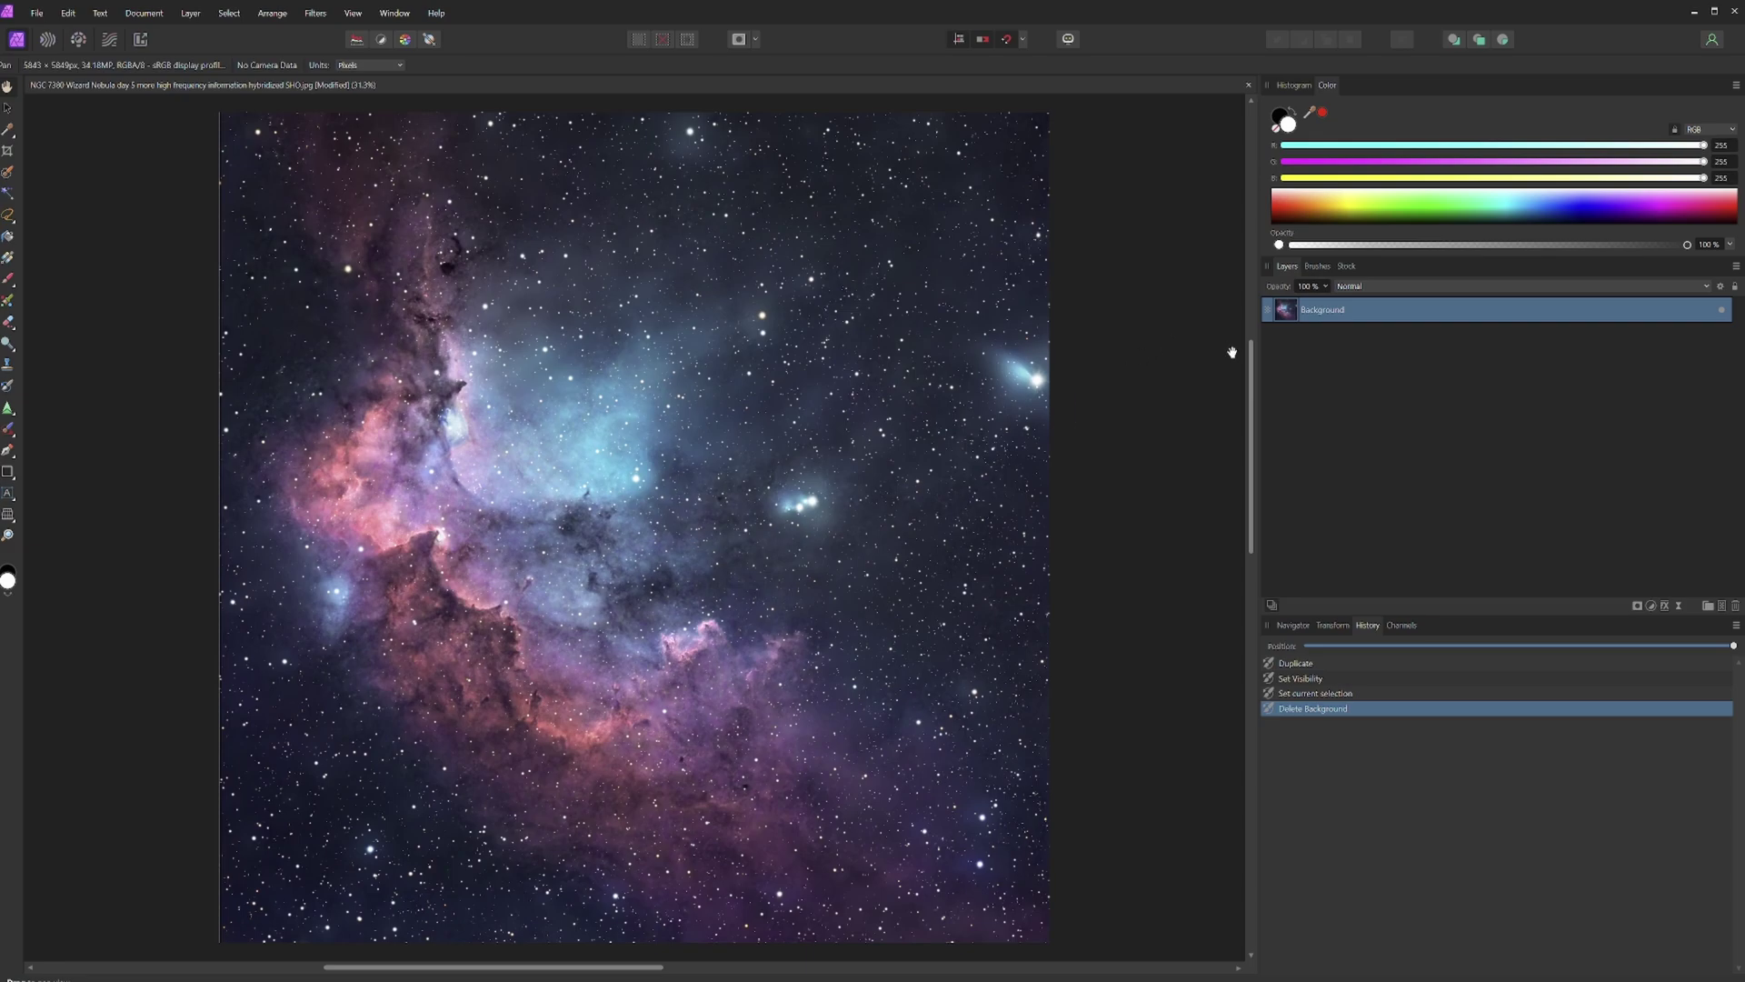
Step: Open the Filters menu for the Wizard Nebula Background layer
click(320, 15)
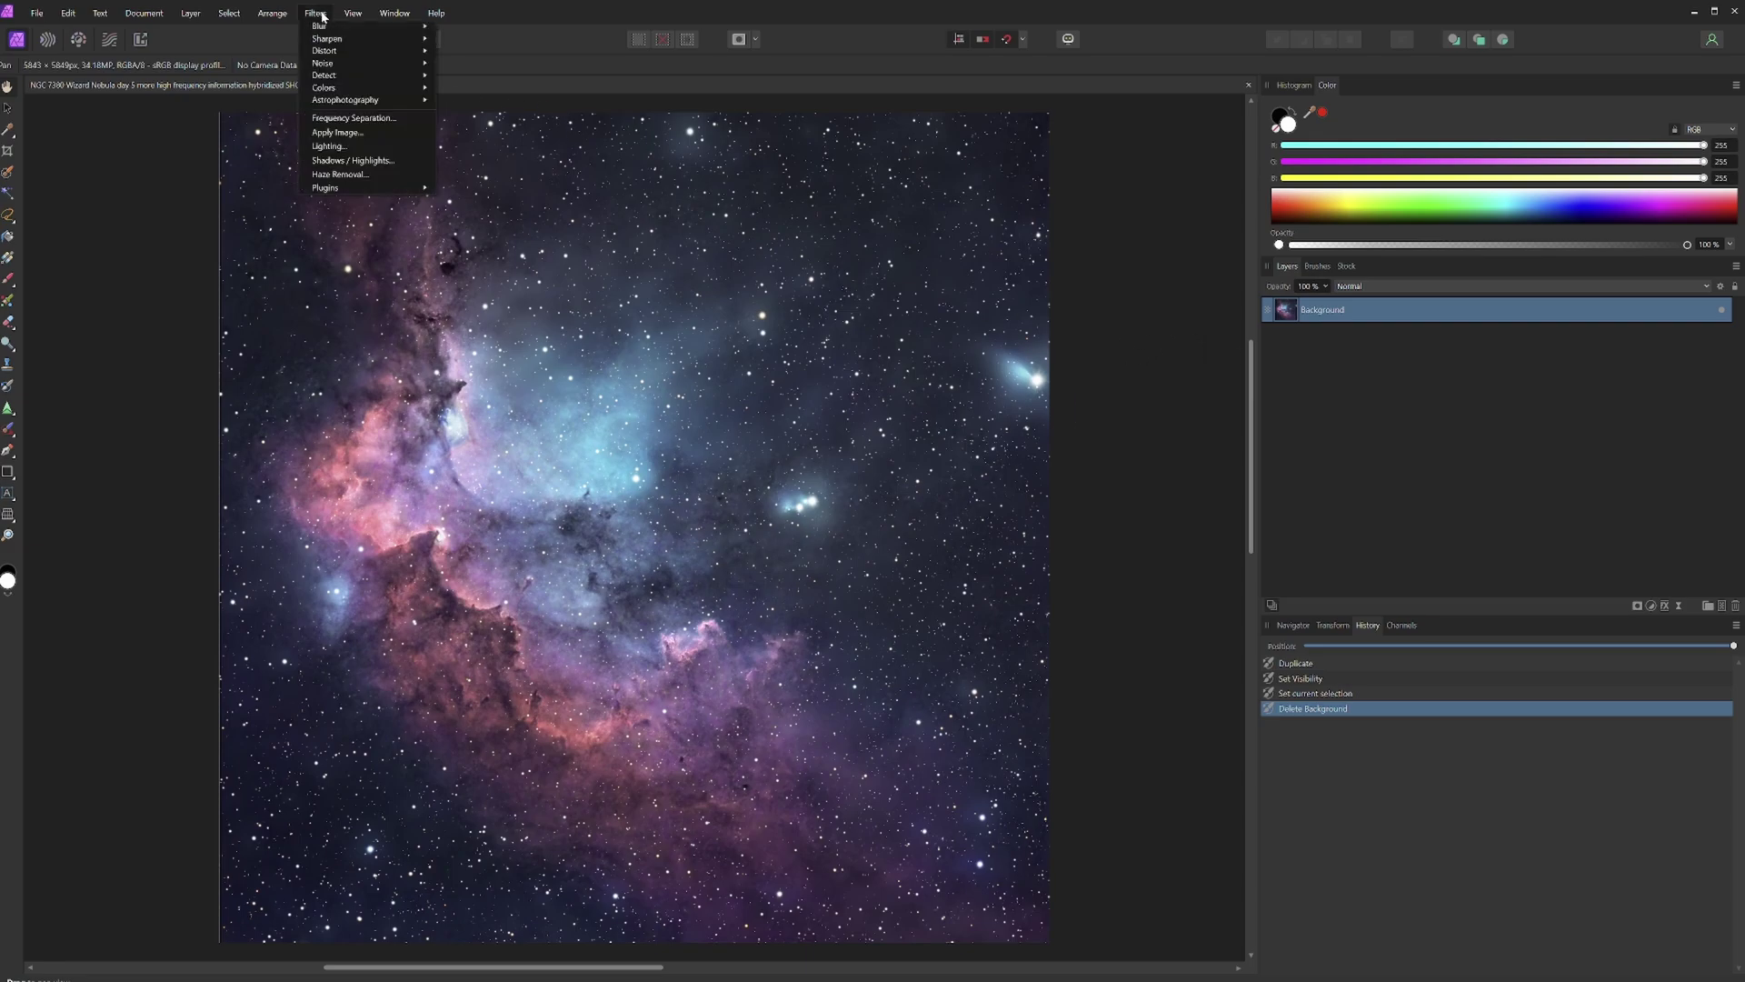
Step: Apply Frequency Separation at a 100 px radius after comparing the high- and low-frequency previews
click(349, 118)
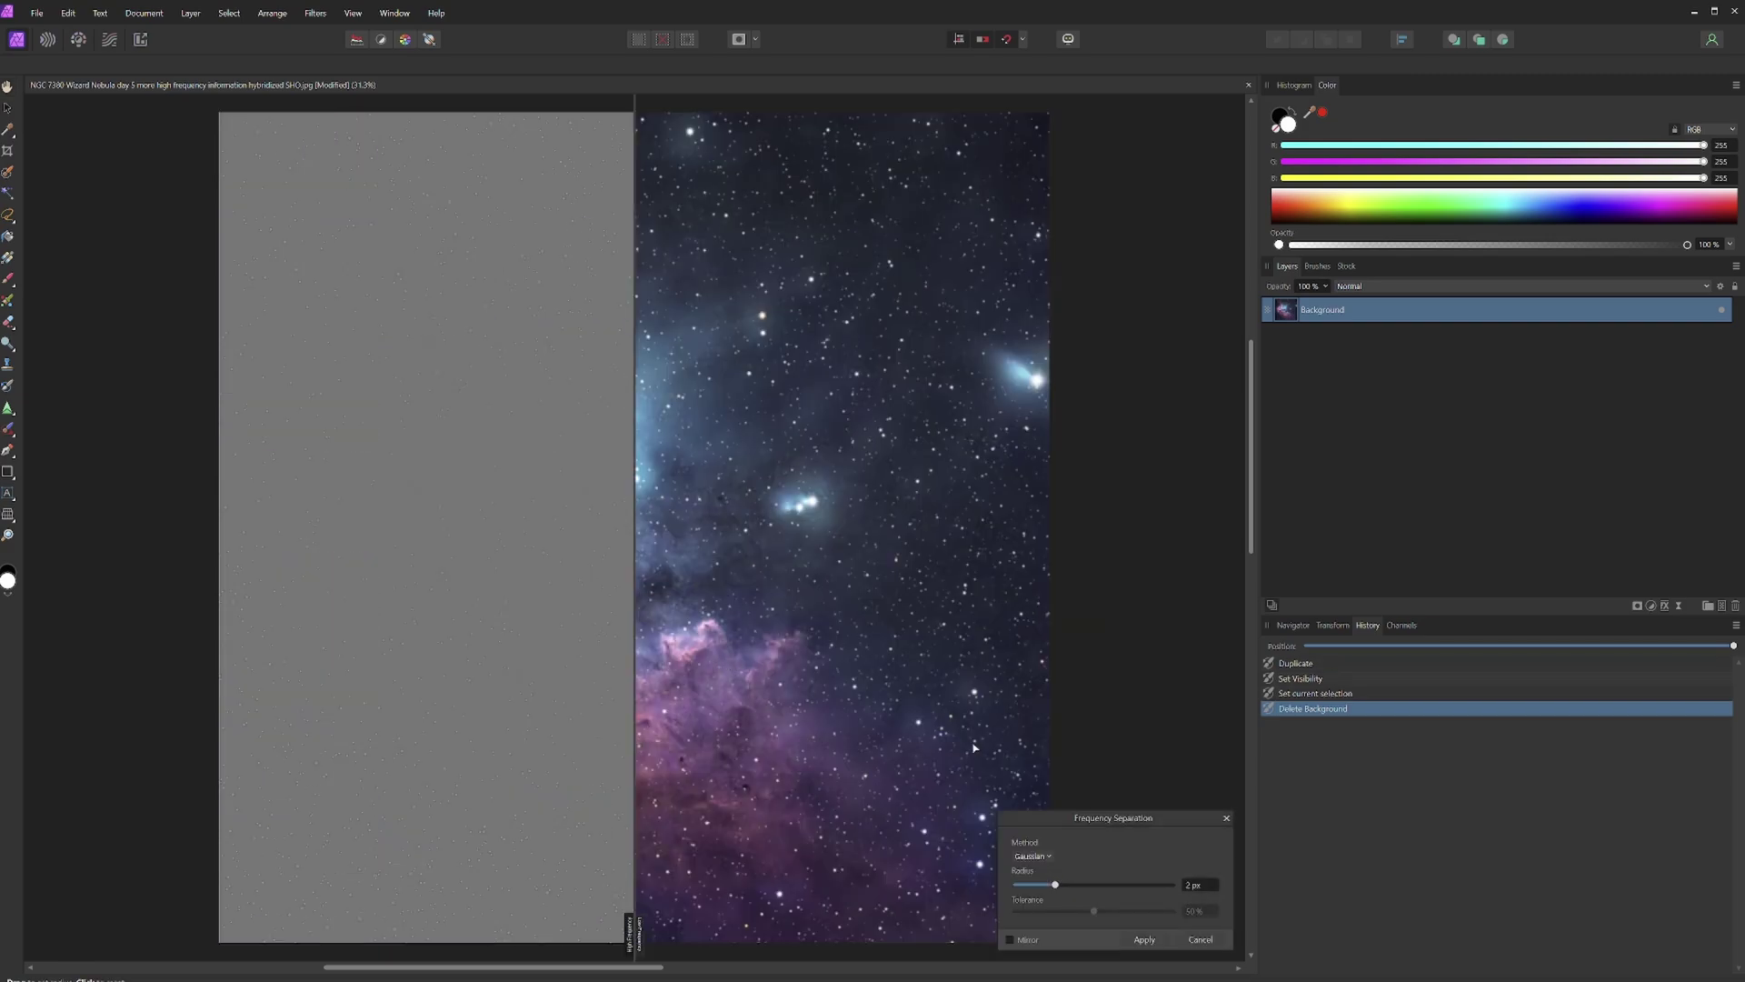
drag(1054, 887, 1219, 906)
drag(1019, 886, 1172, 886)
drag(634, 781, 1057, 798)
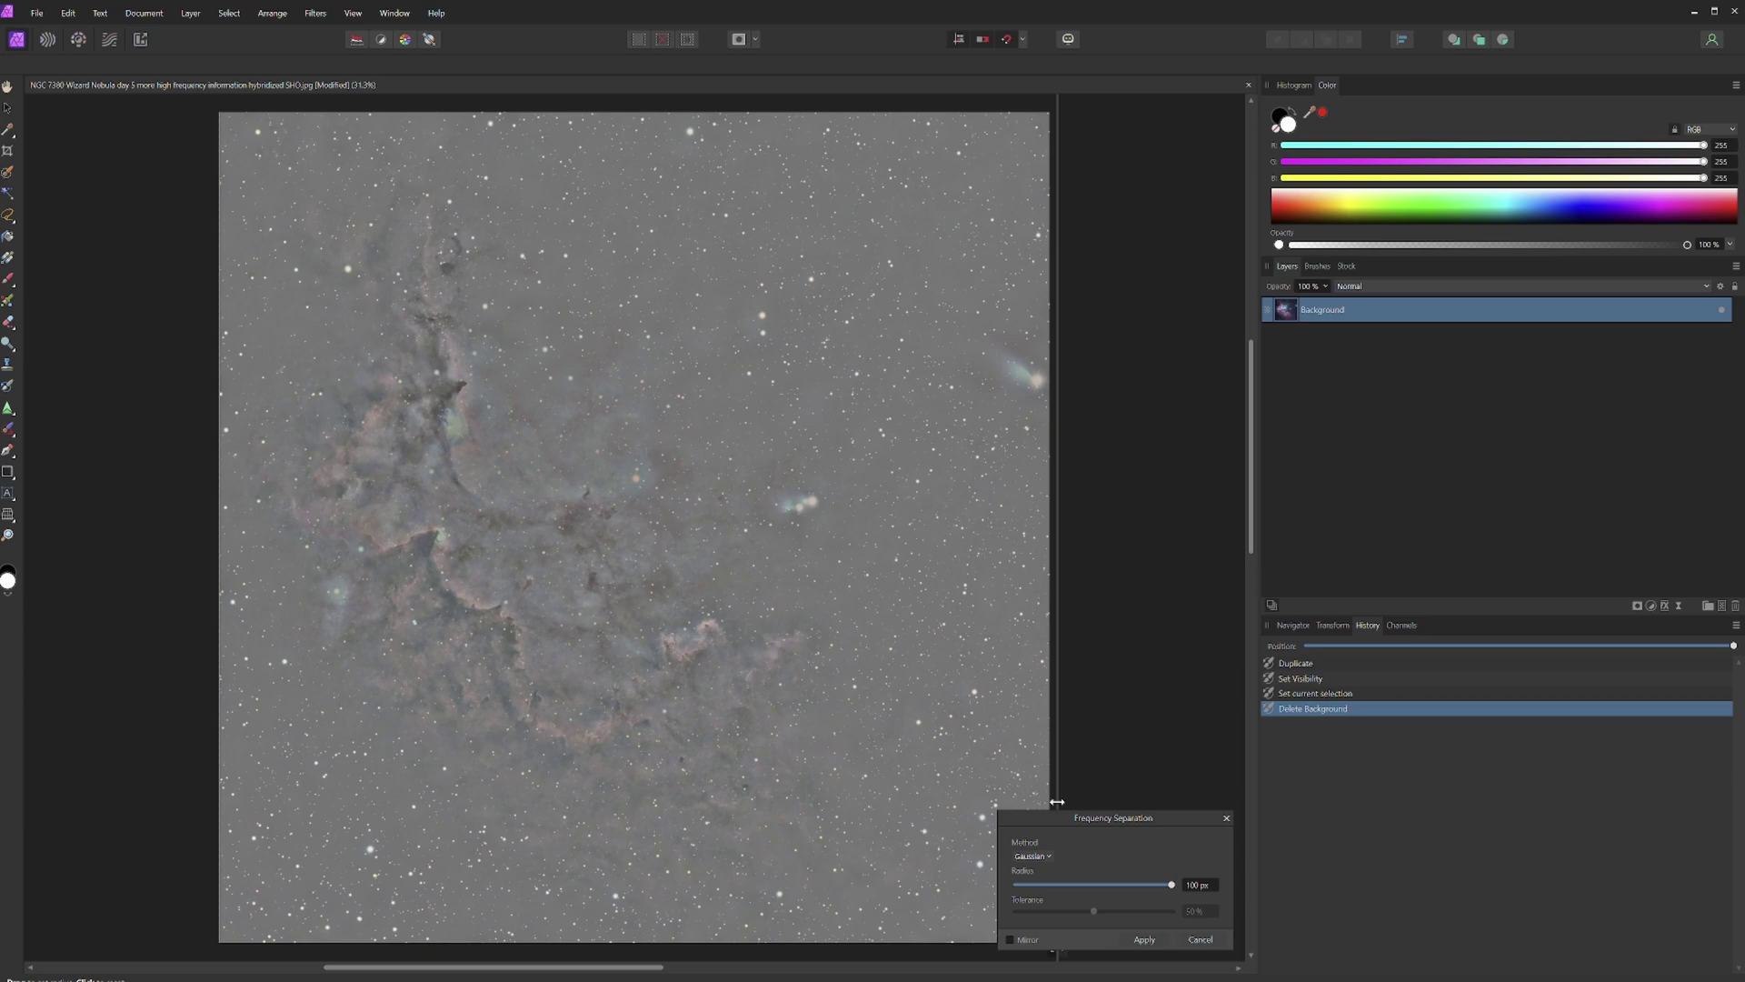
drag(1057, 802, 205, 760)
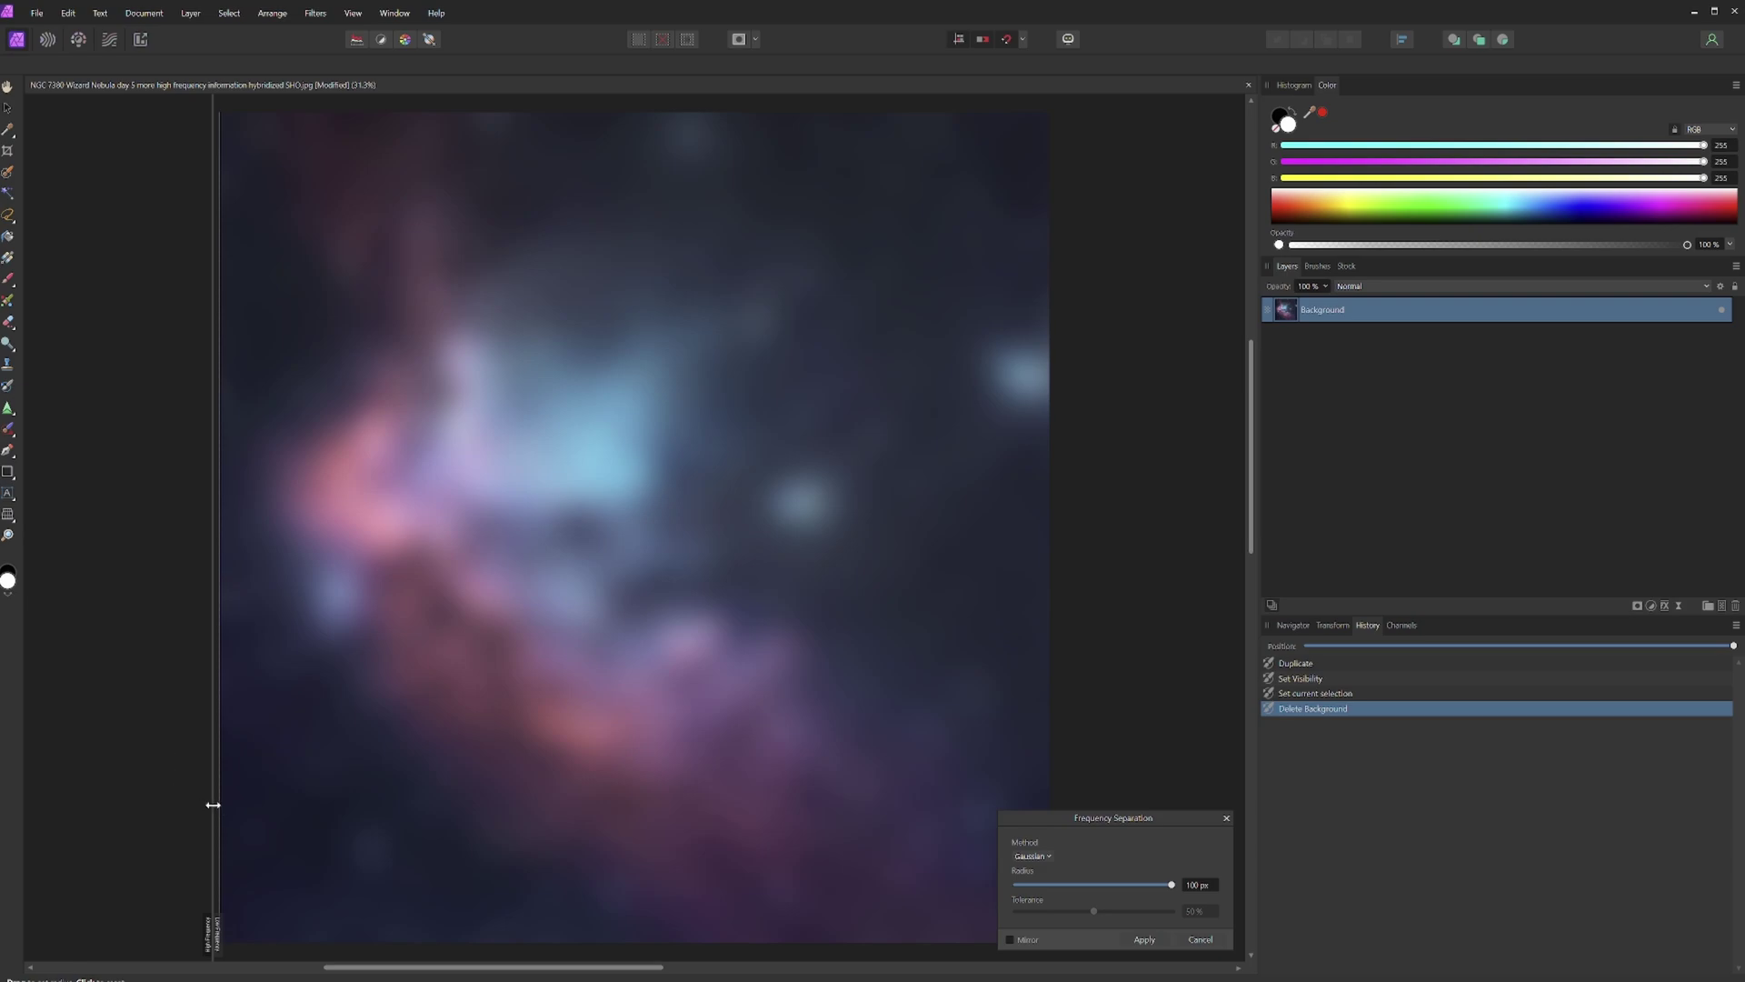
drag(213, 805, 615, 807)
click(1145, 939)
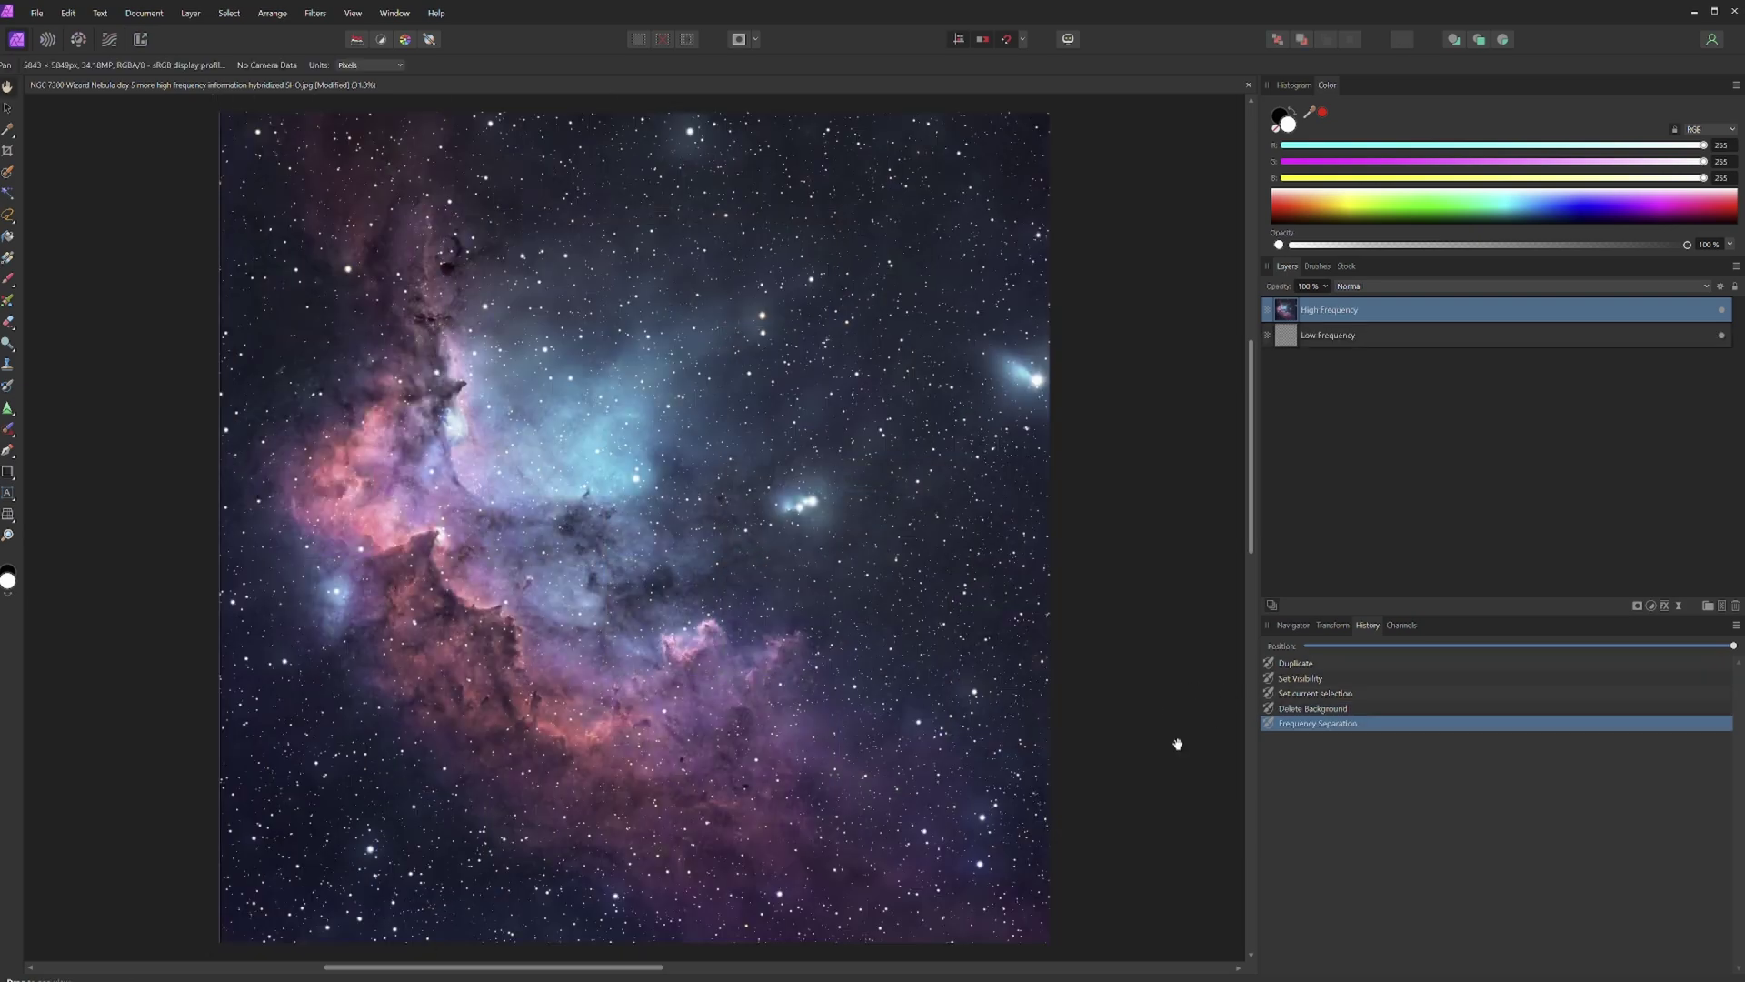
click(1721, 311)
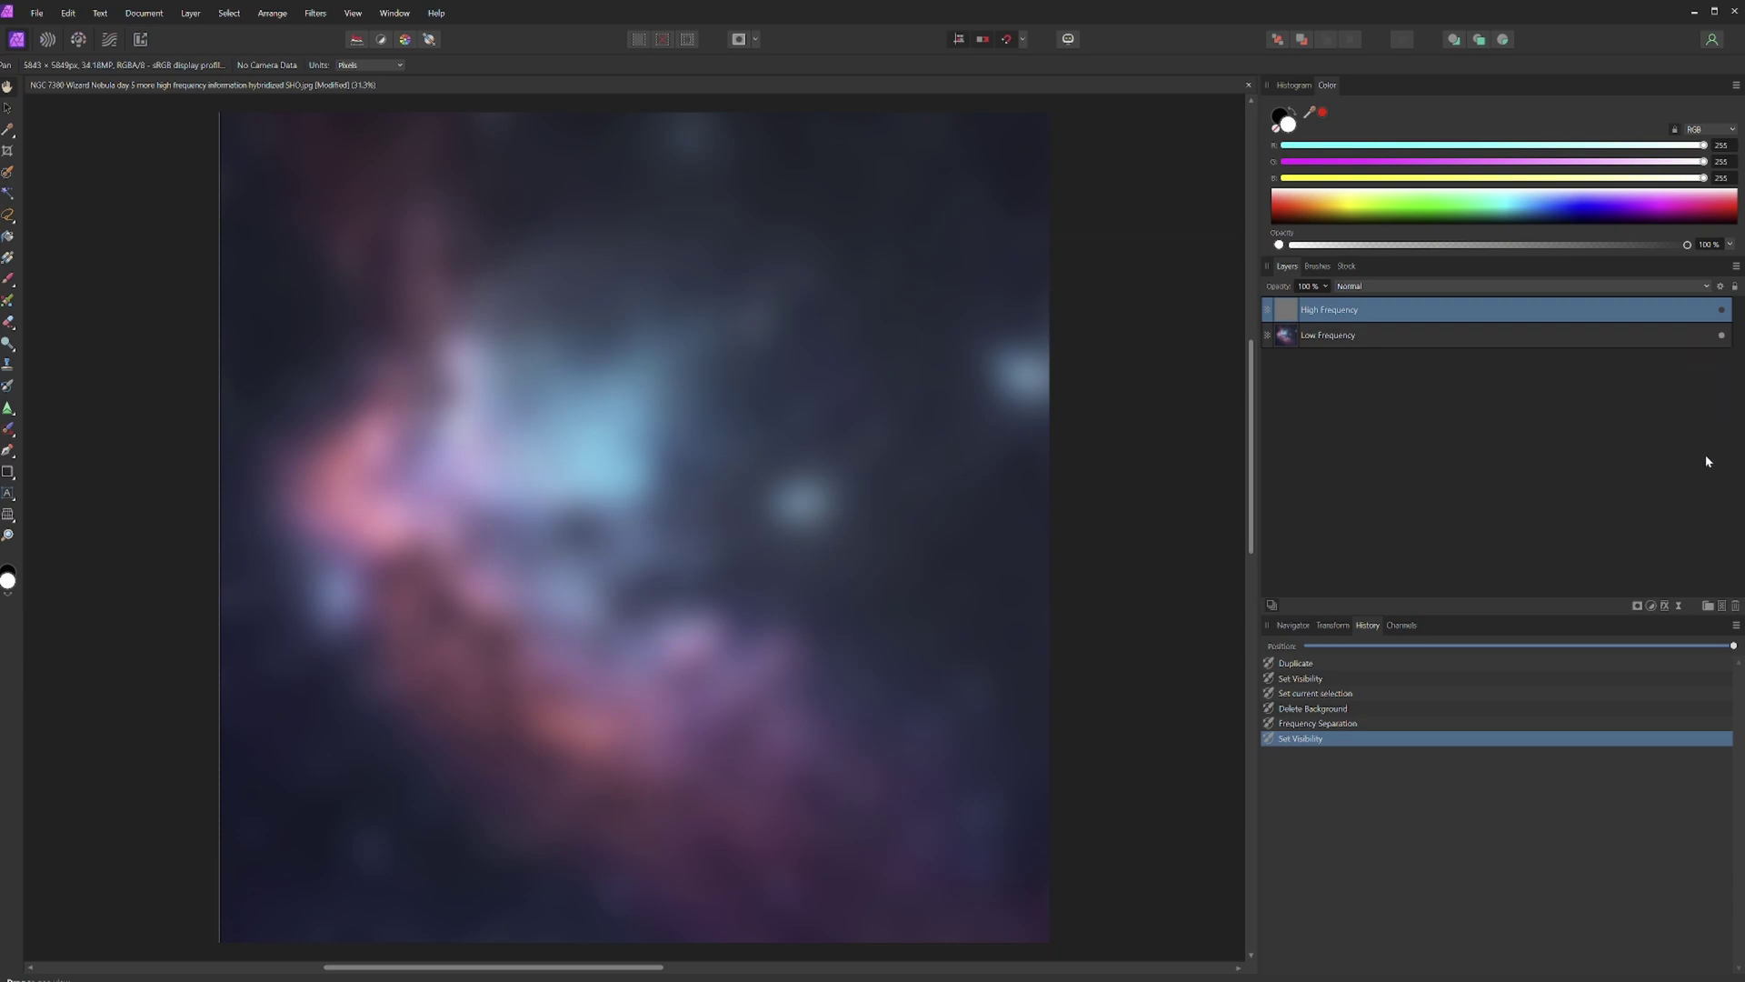
click(1721, 335)
click(1721, 311)
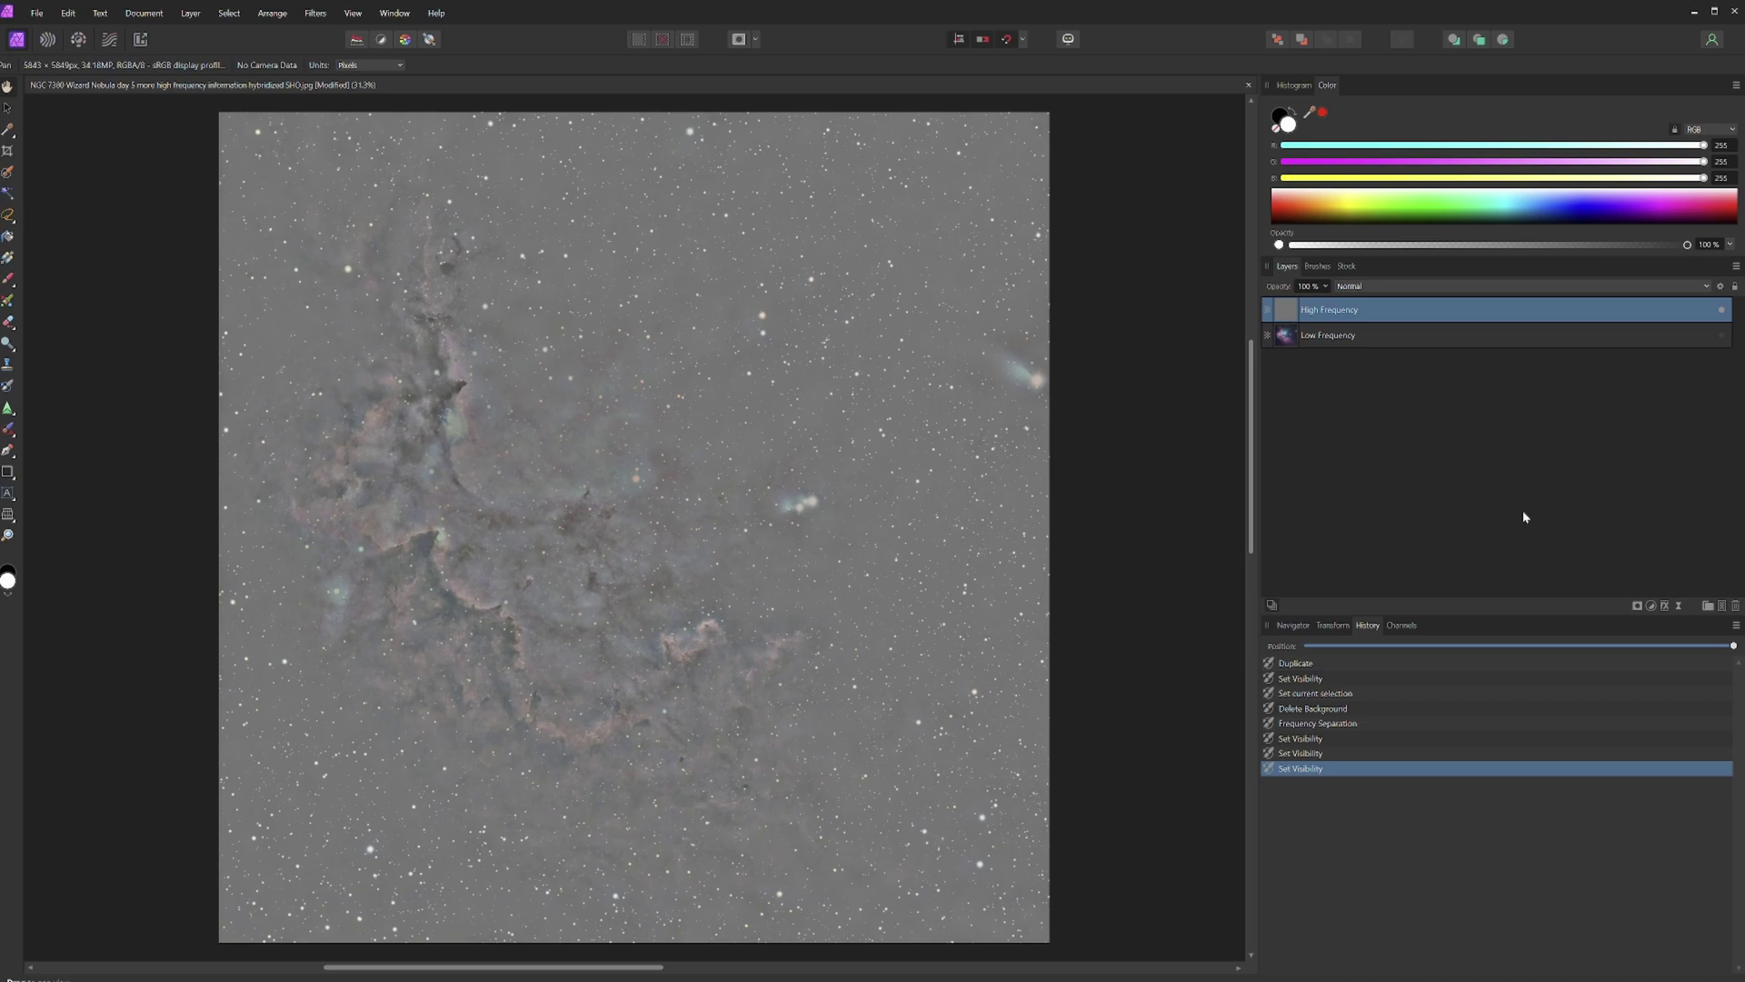
click(1721, 335)
click(1721, 311)
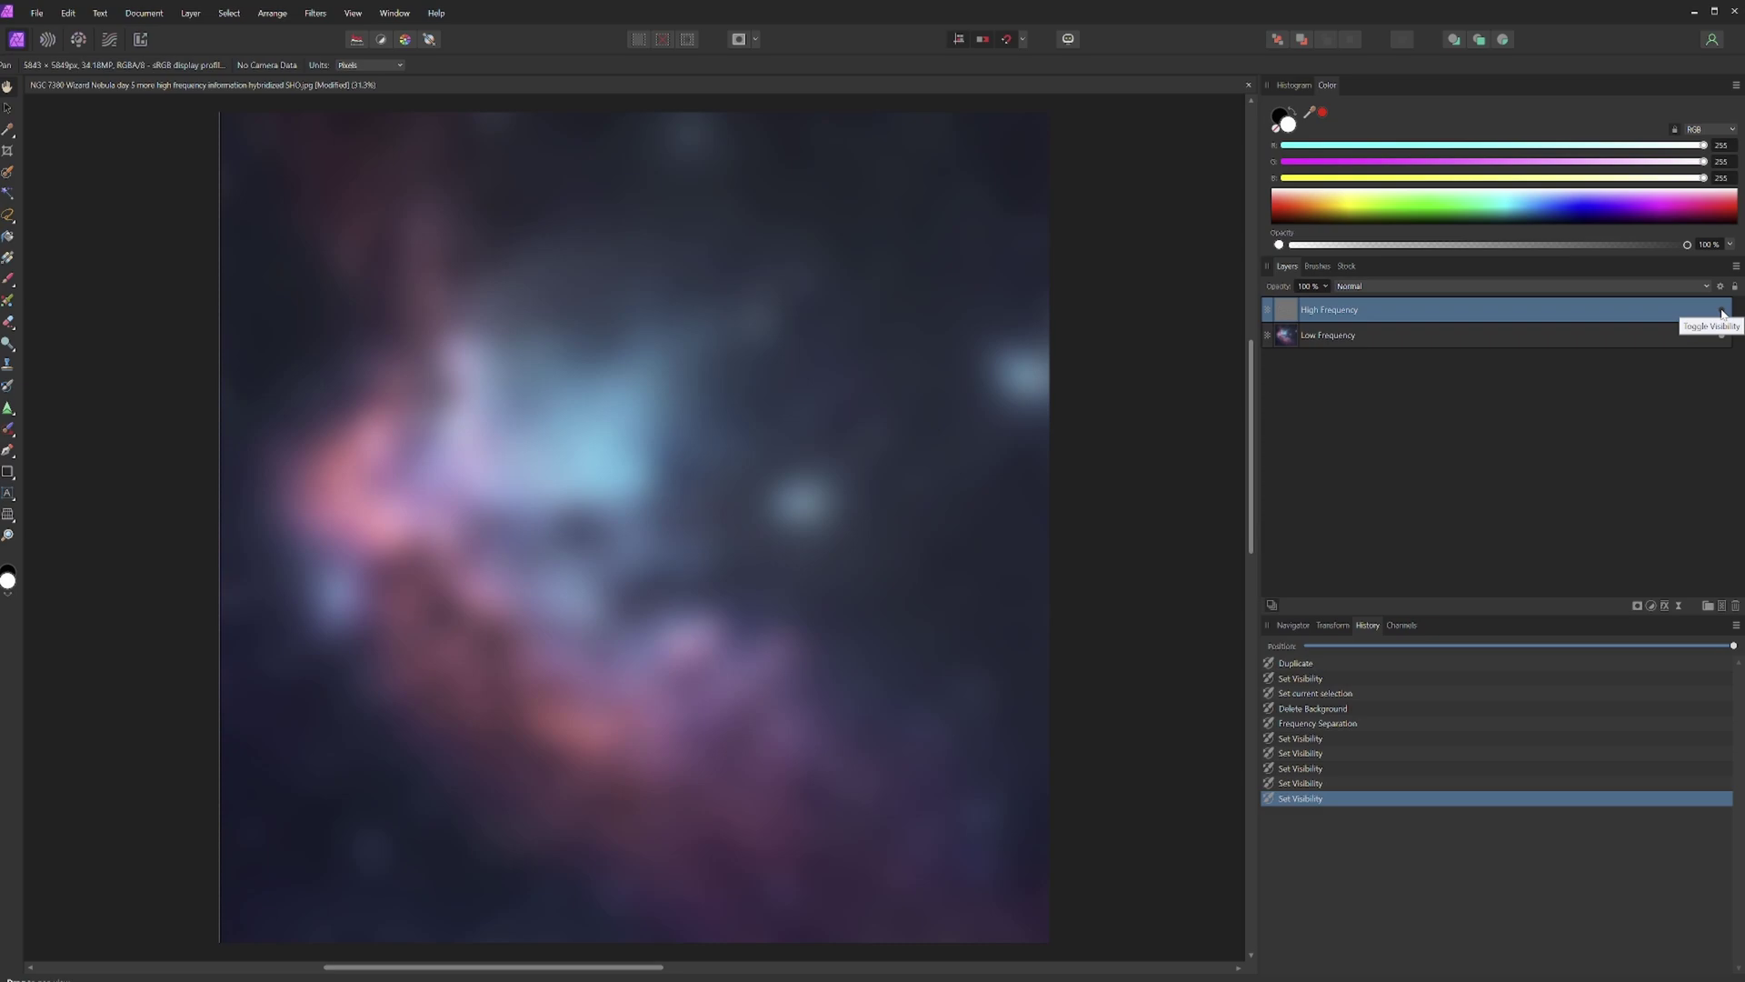
click(1722, 311)
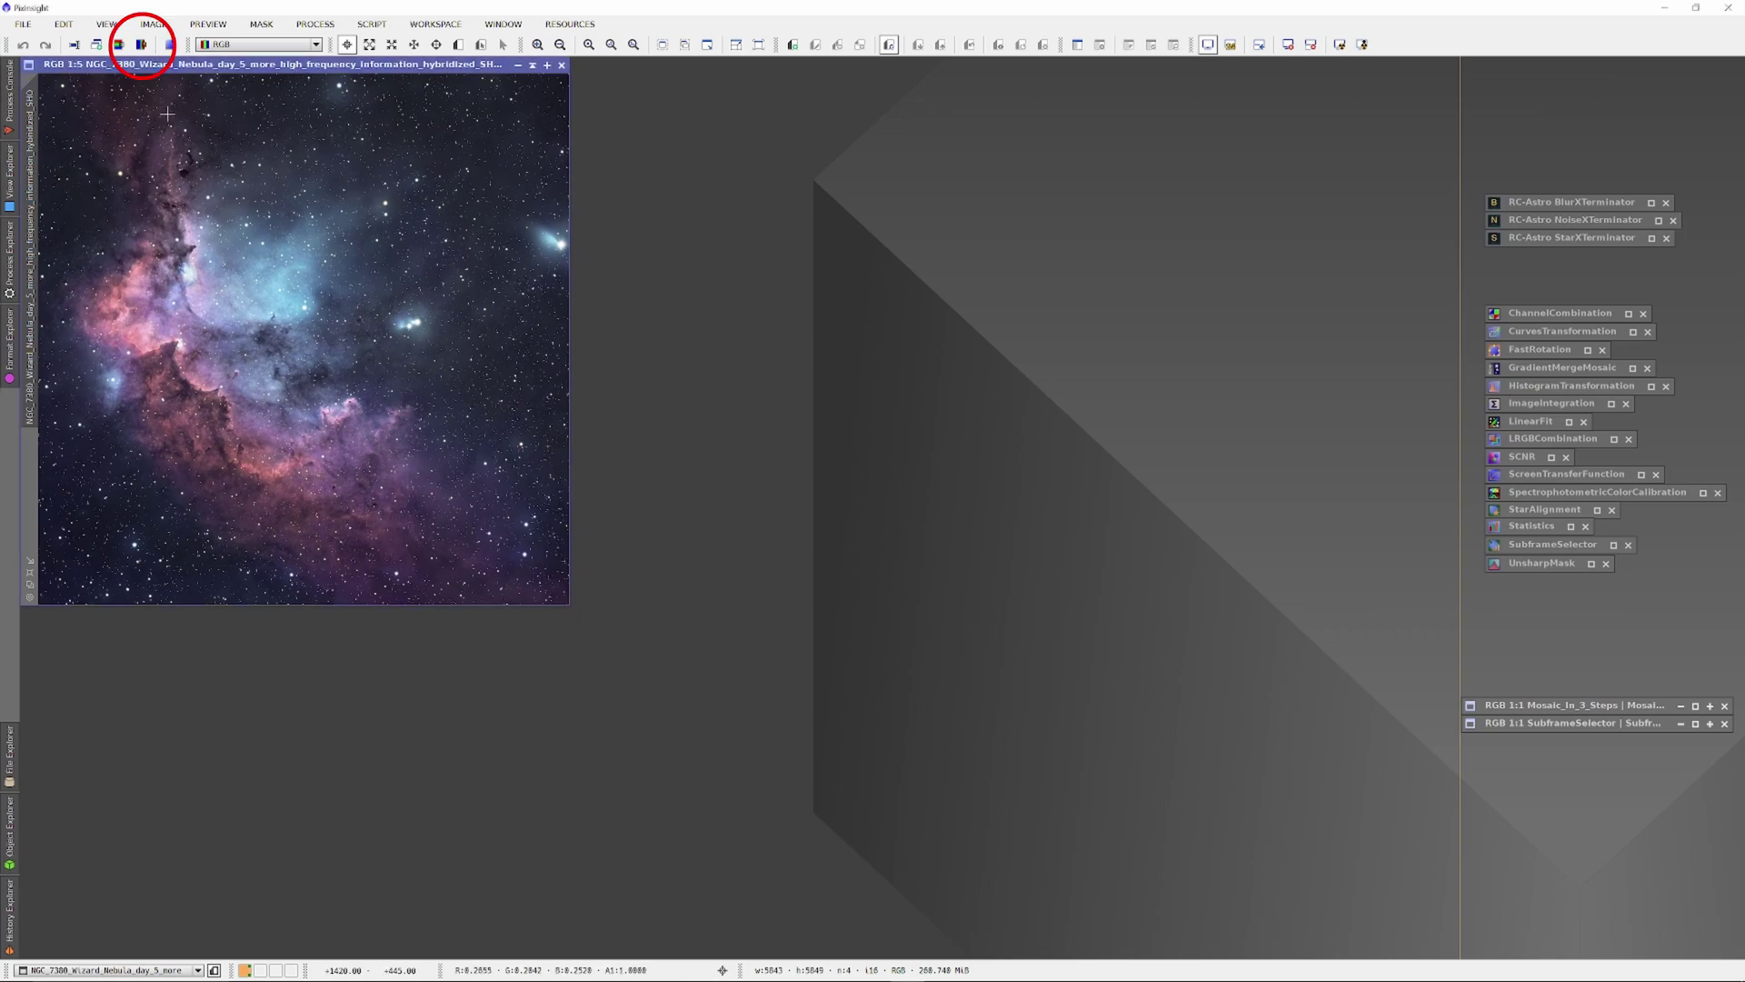
Step: Split the colour image into channel images and rename the blue one B
click(143, 45)
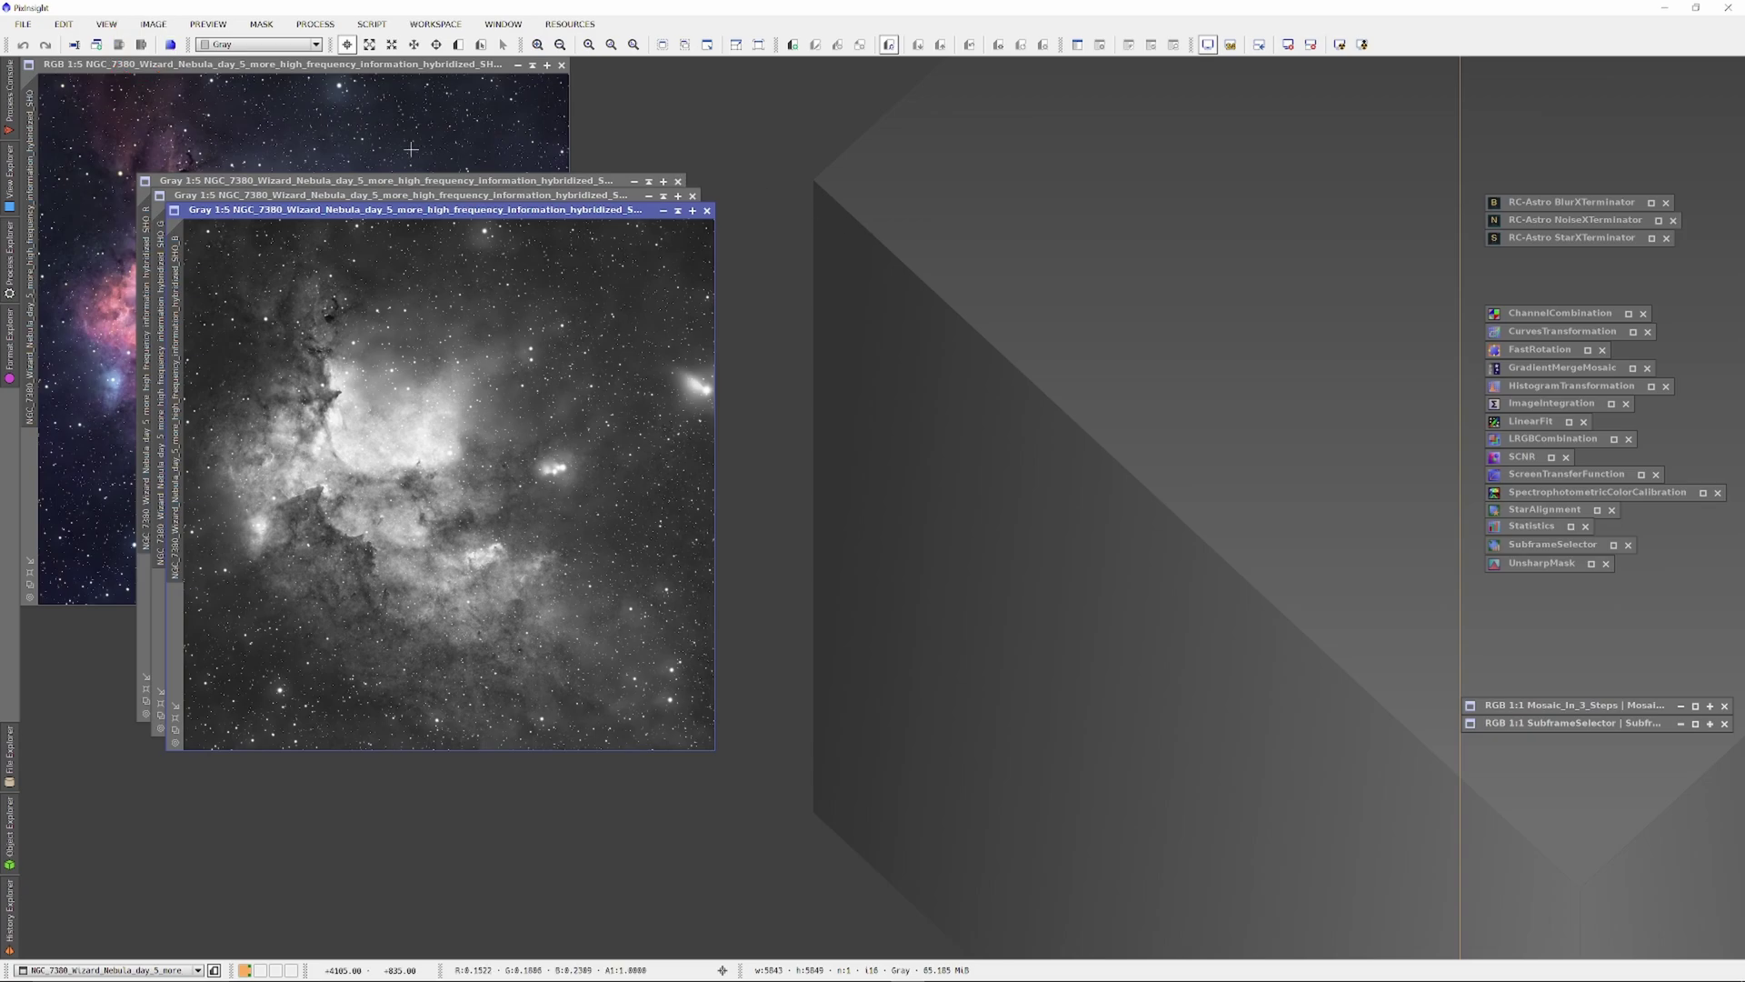
drag(313, 210, 535, 229)
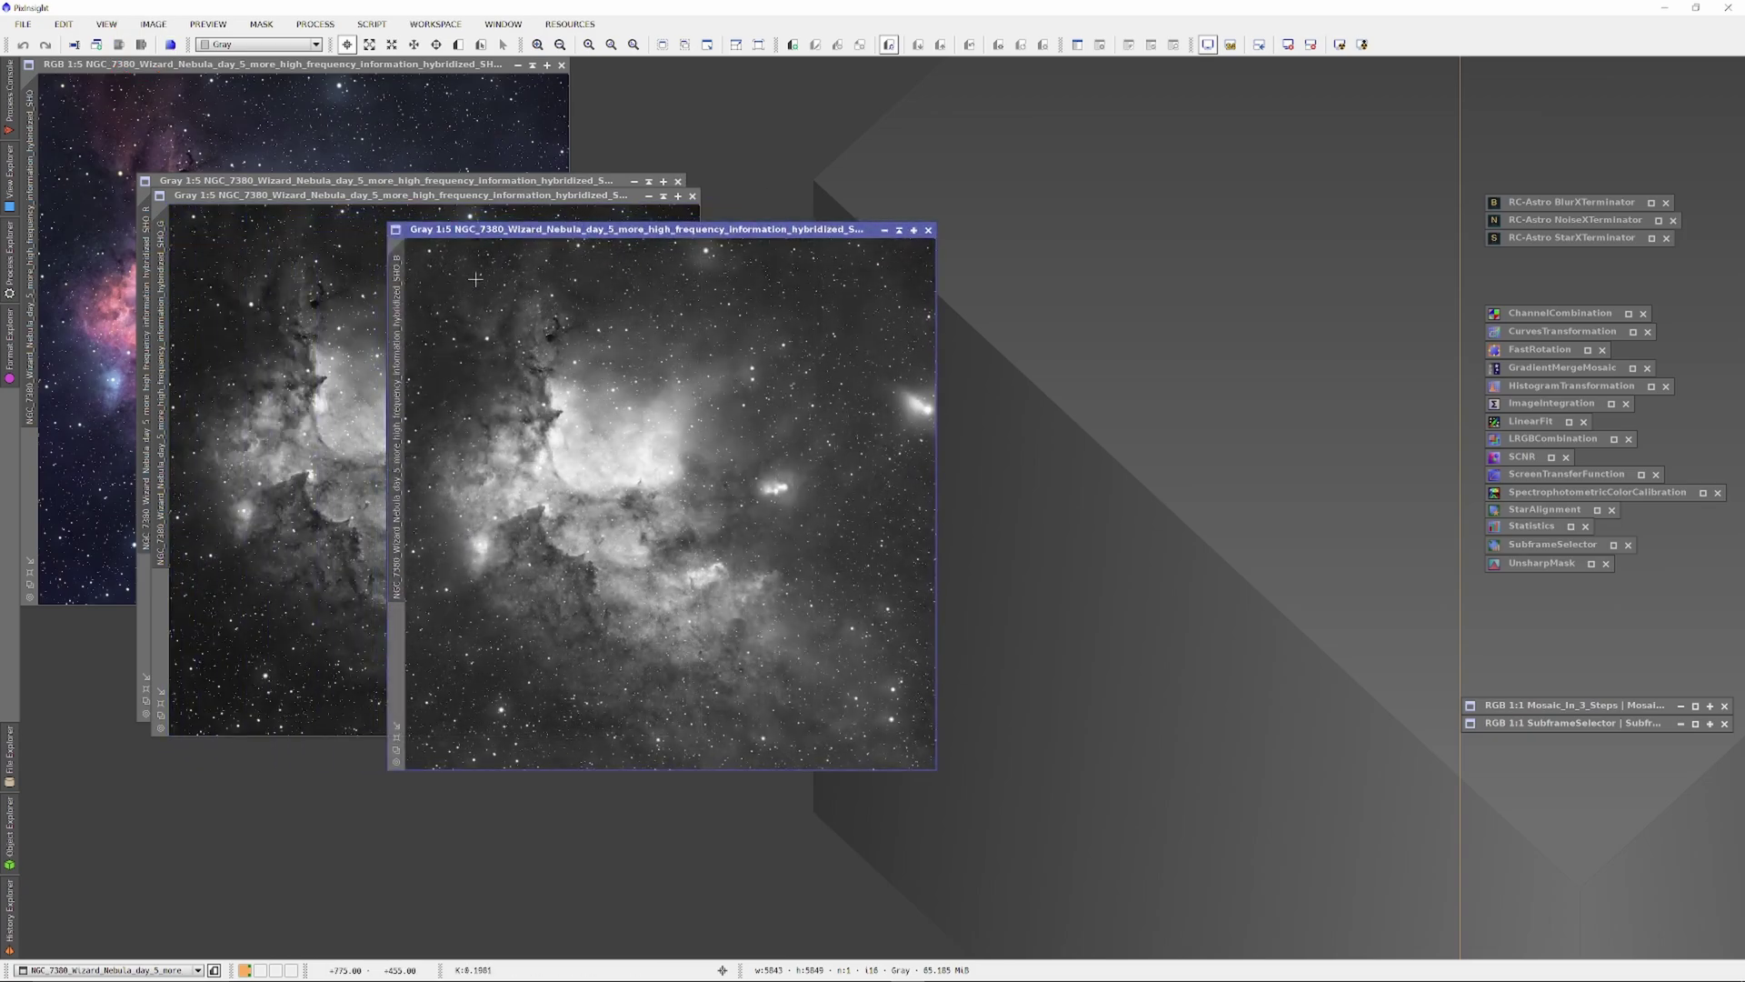
double_click(394, 381)
text(B)
key(Return)
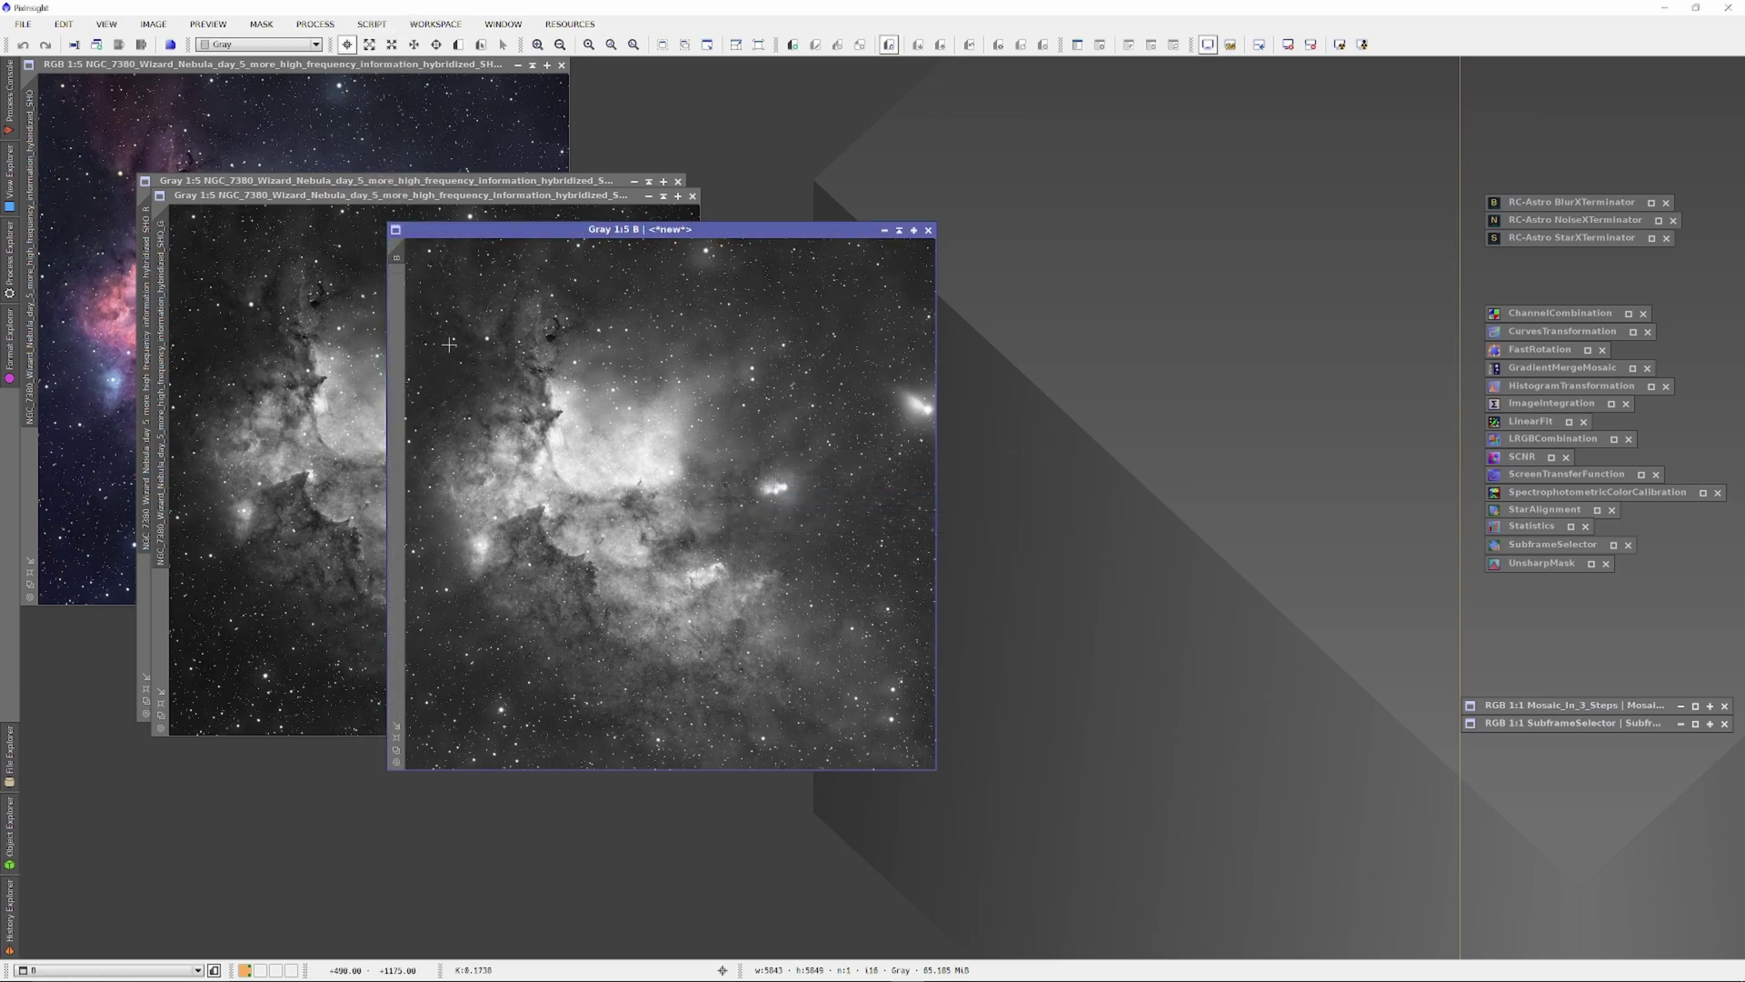
Step: Rename the green channel image G and the red channel image R
double_click(164, 411)
text(G)
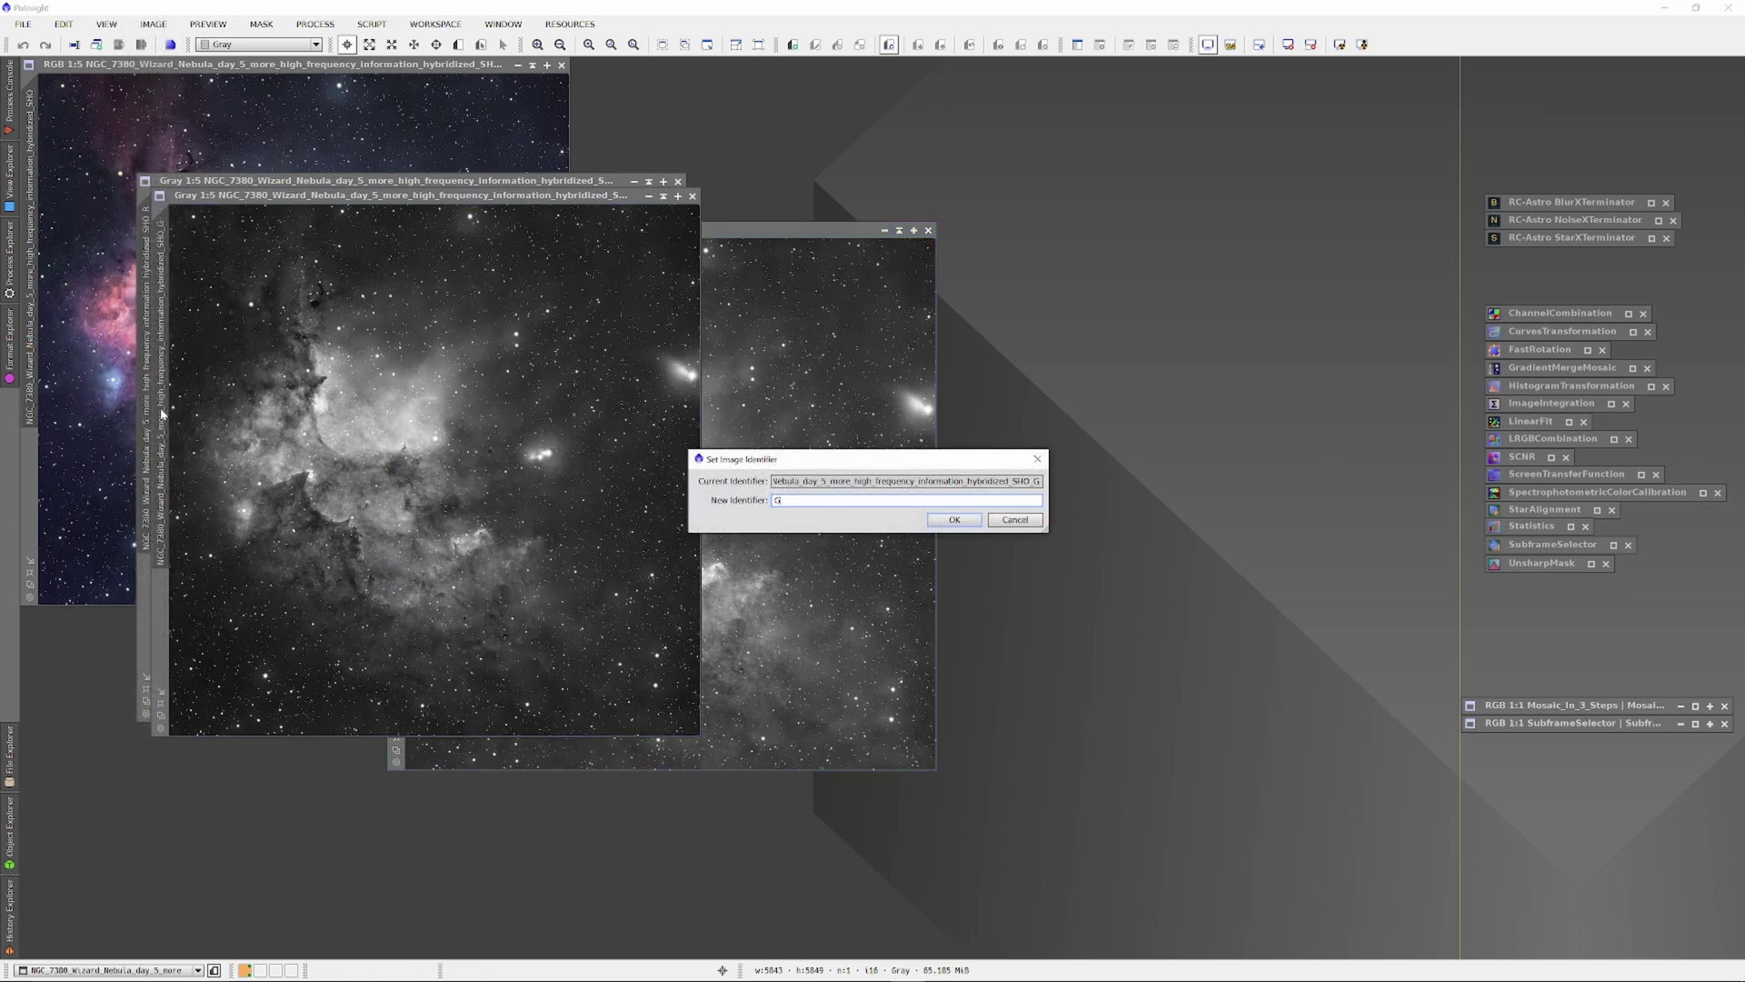
key(Return)
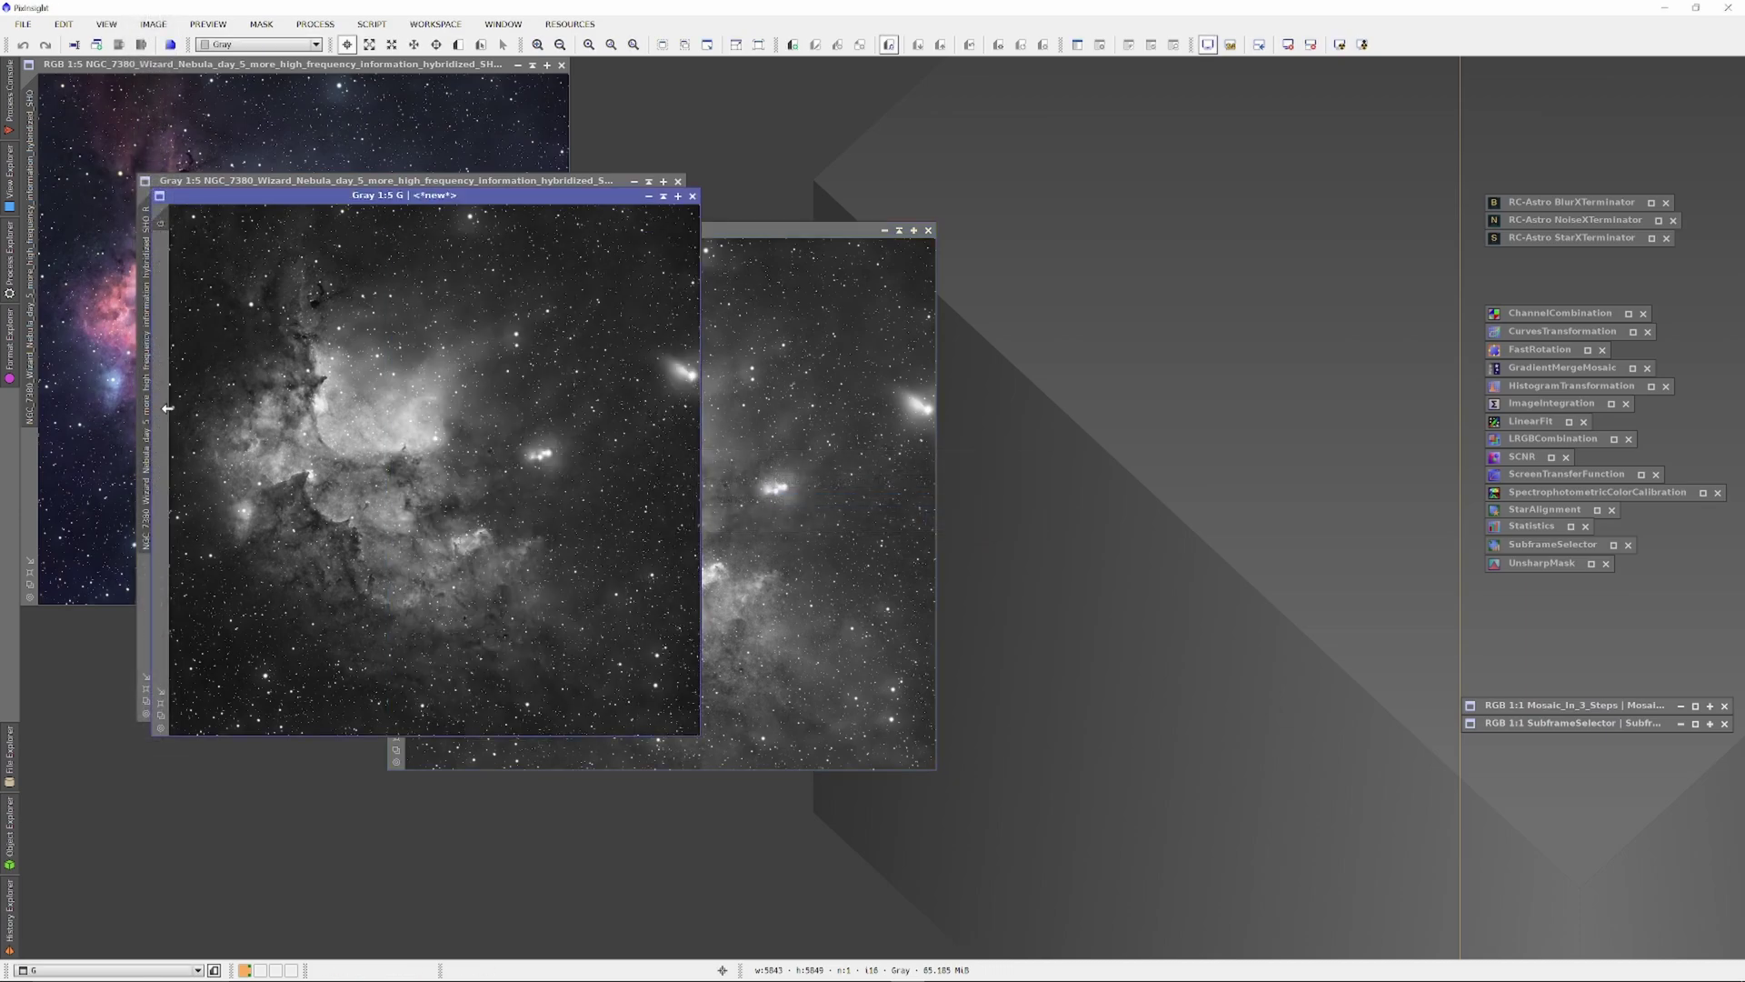
click(151, 275)
double_click(150, 278)
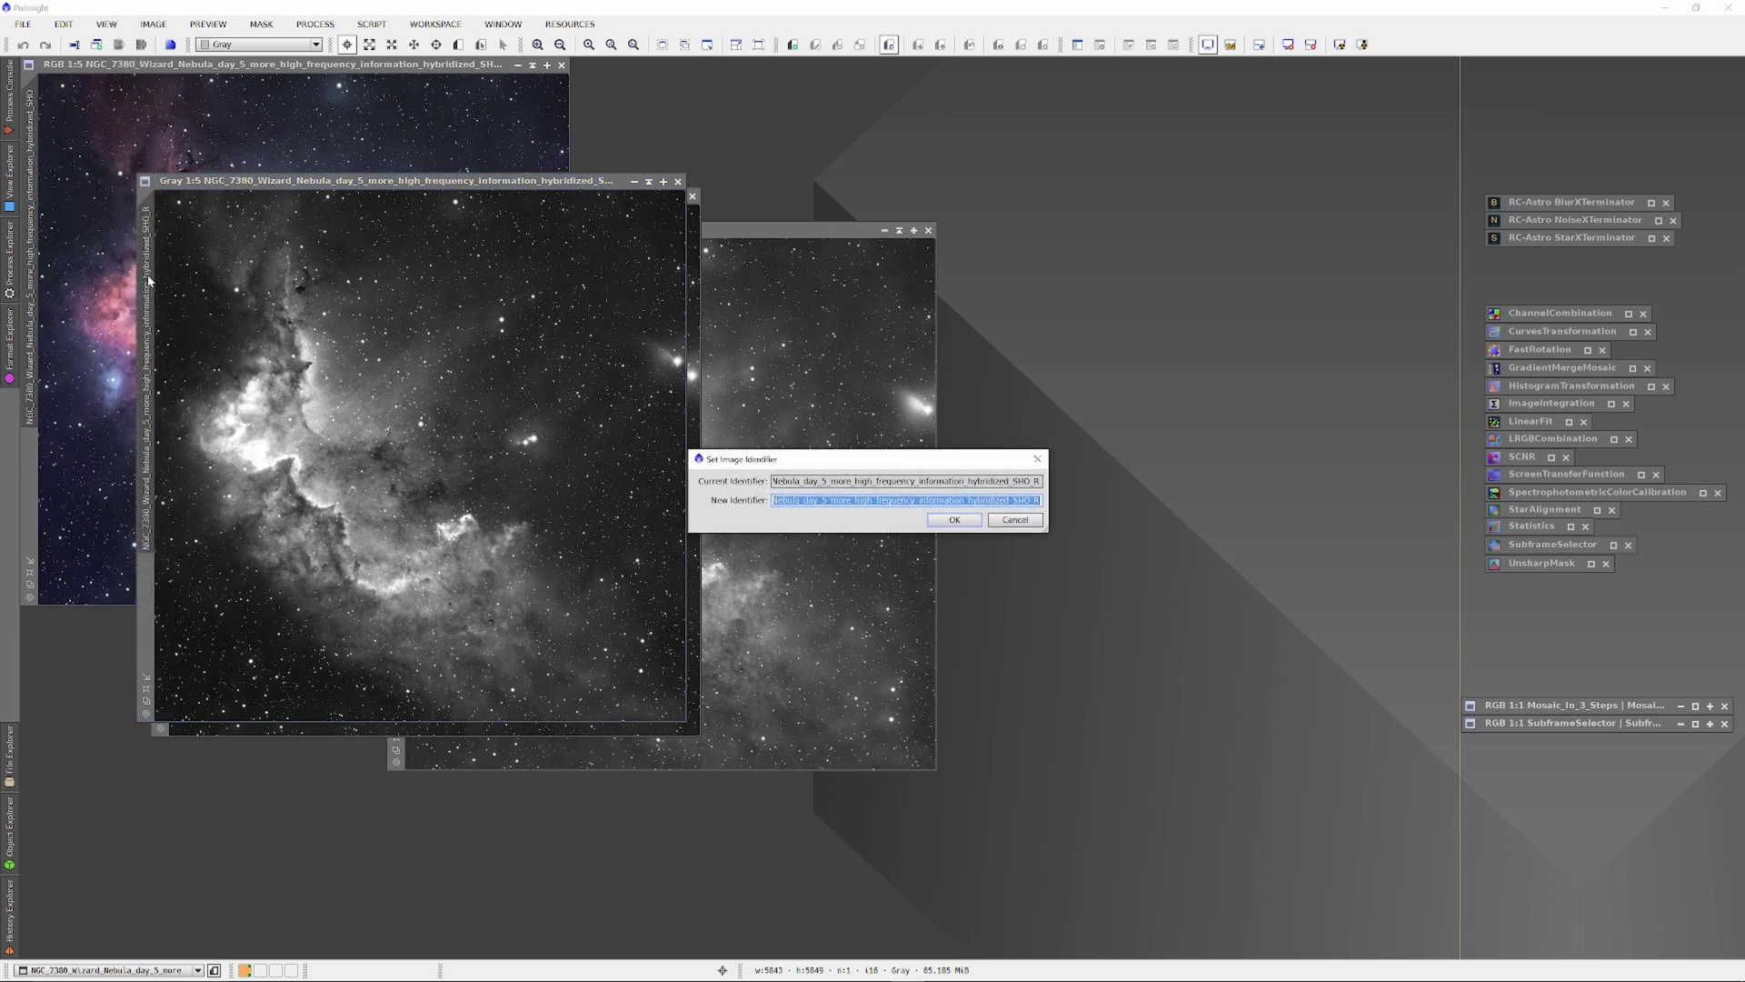
text(R)
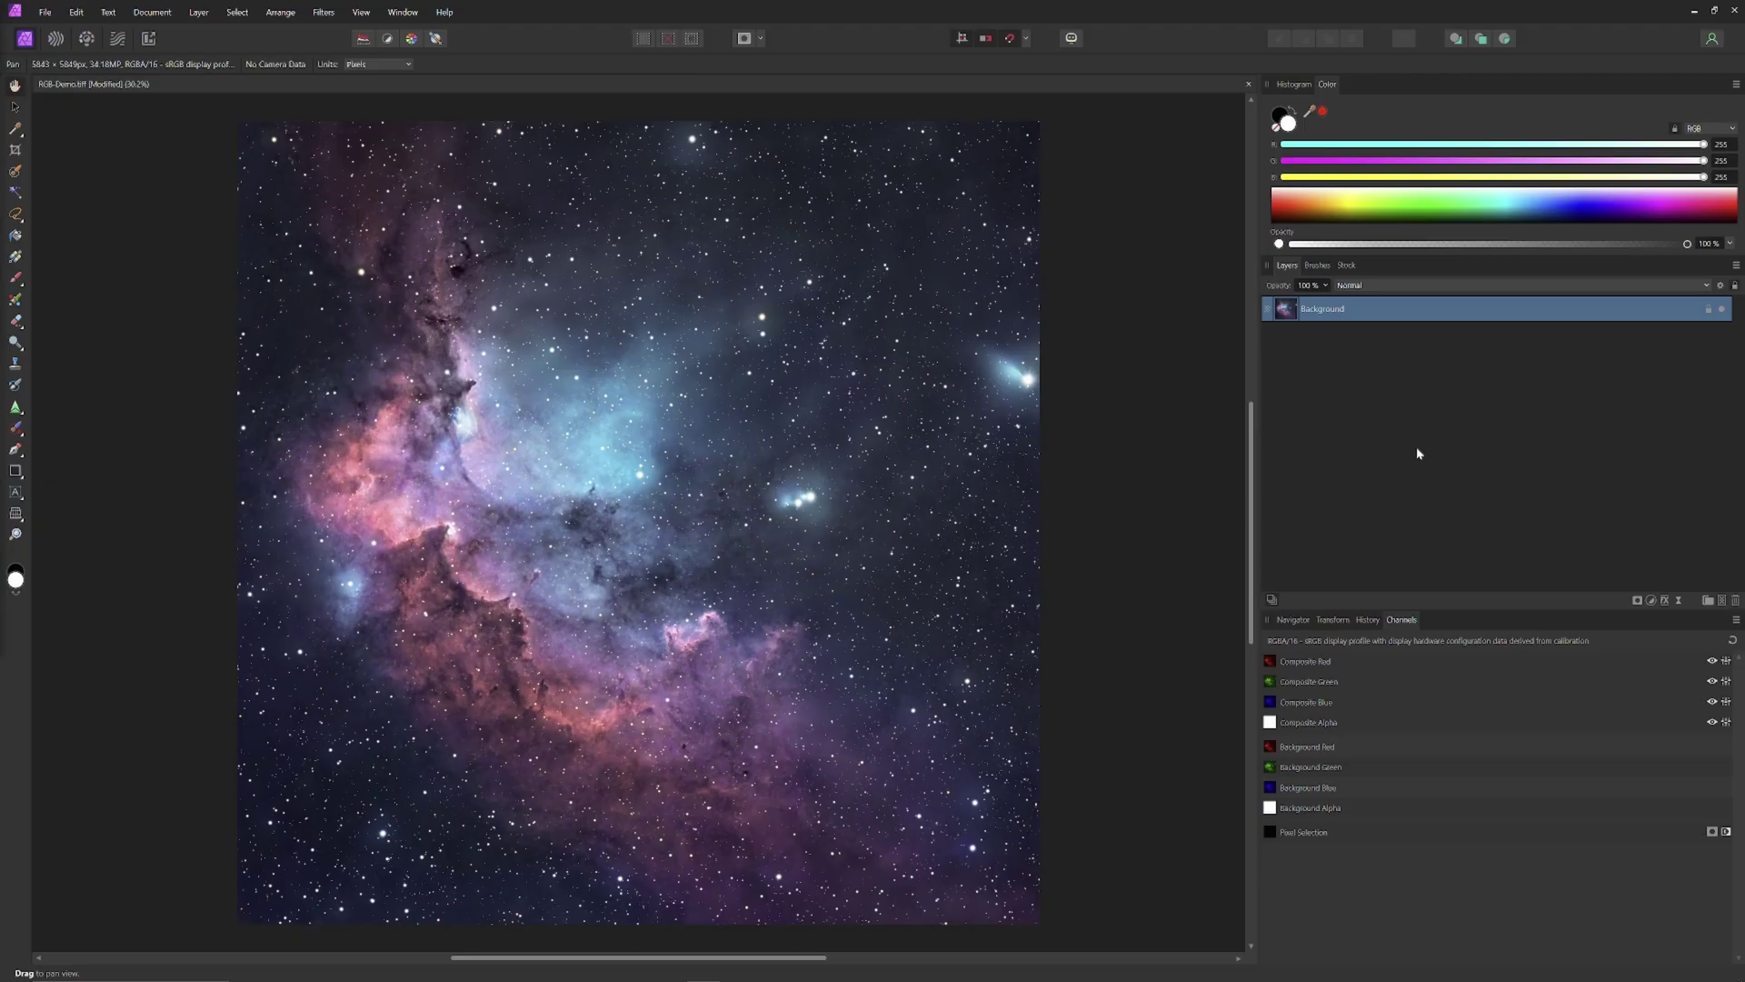
Step: Add a Channel Mixer setting Red output red and Green output green to -200%
click(1651, 600)
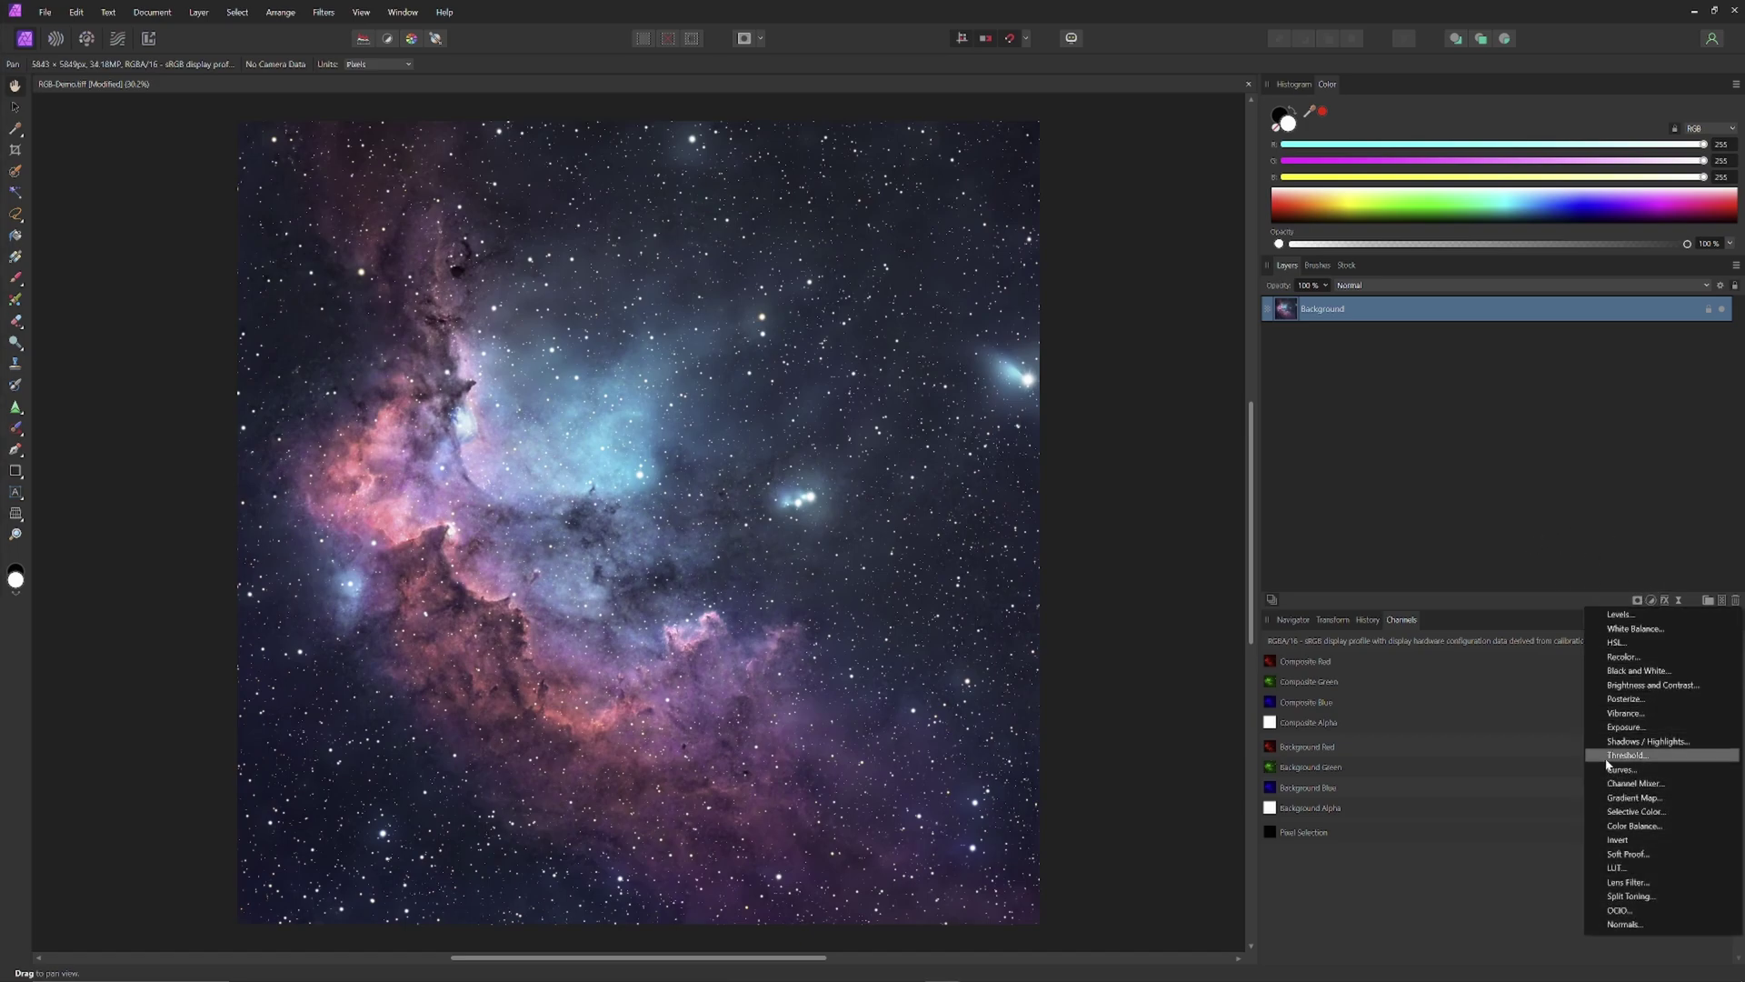
click(1621, 783)
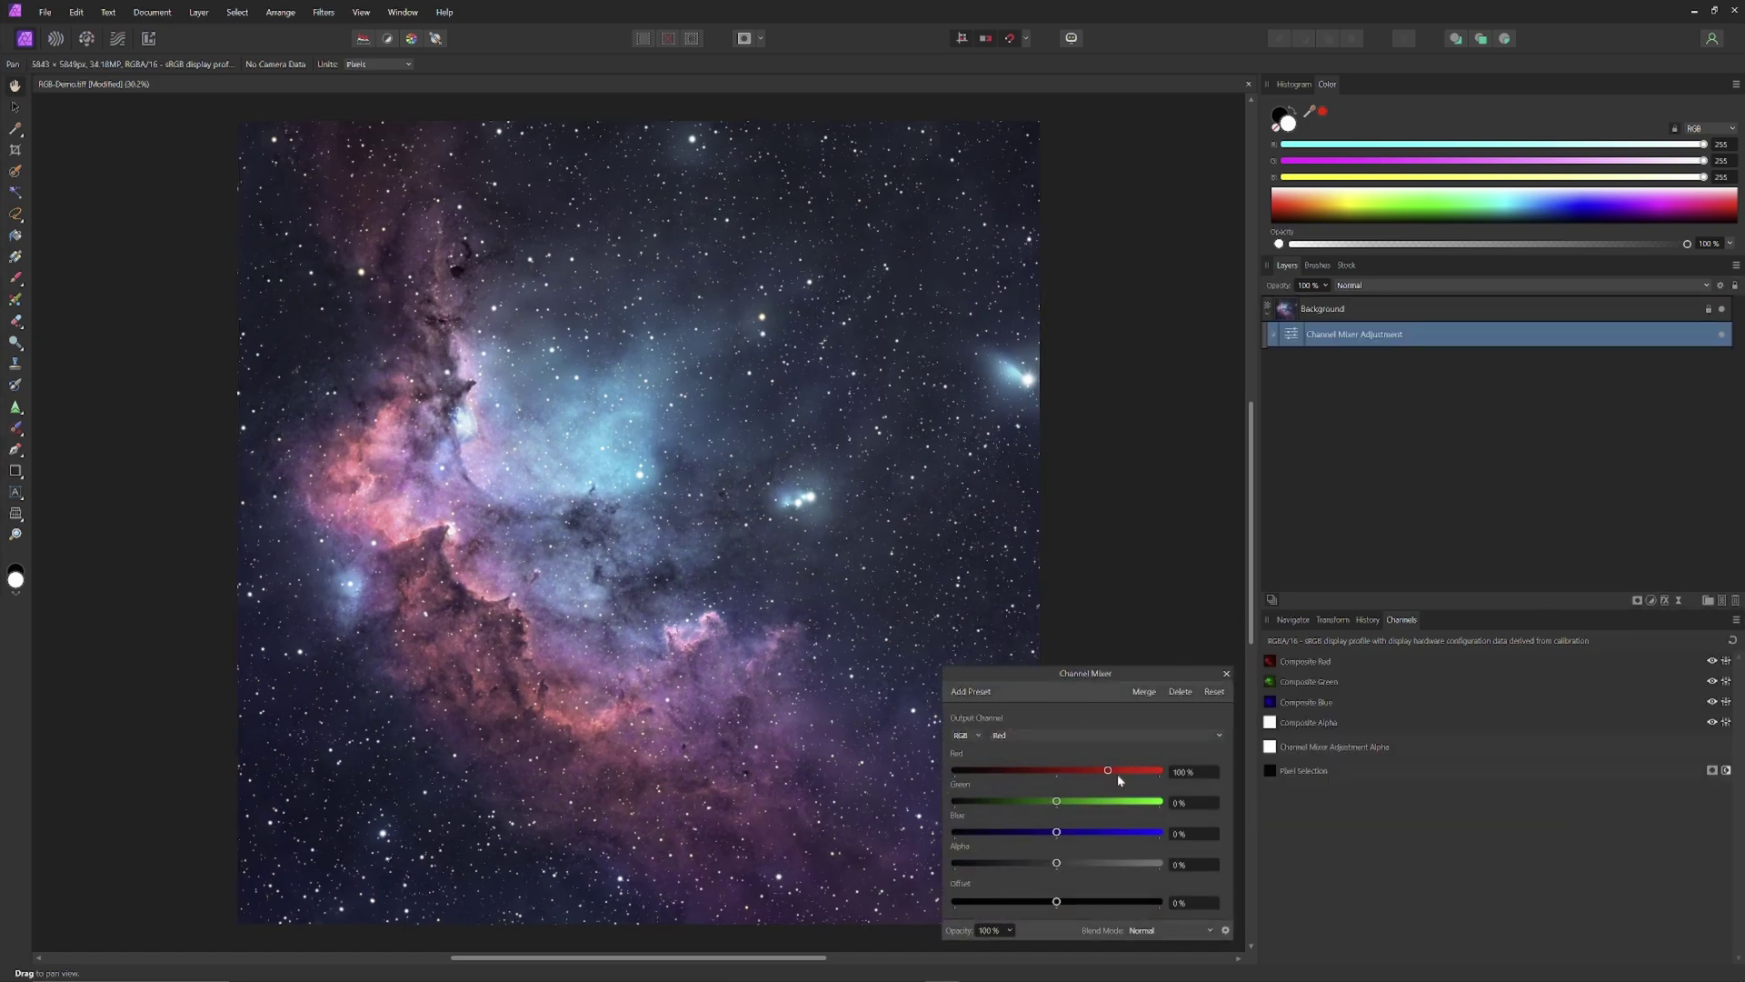
drag(1108, 769, 827, 783)
click(1200, 732)
click(1094, 765)
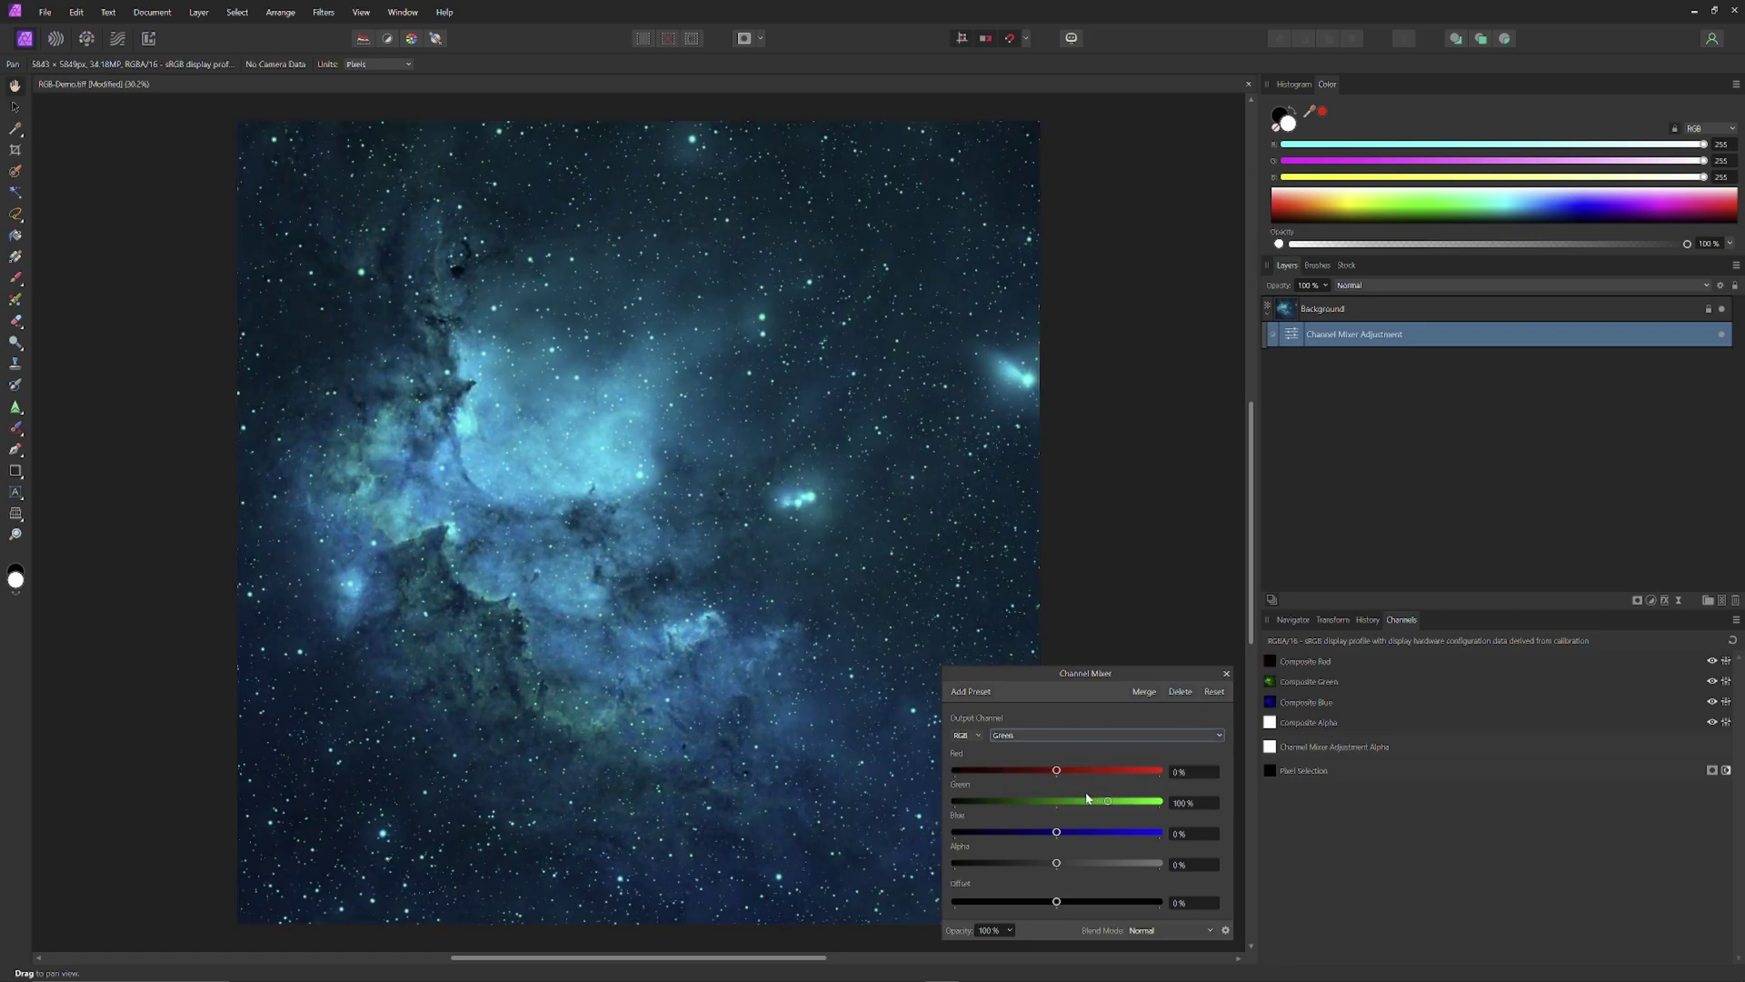
drag(1108, 804, 861, 821)
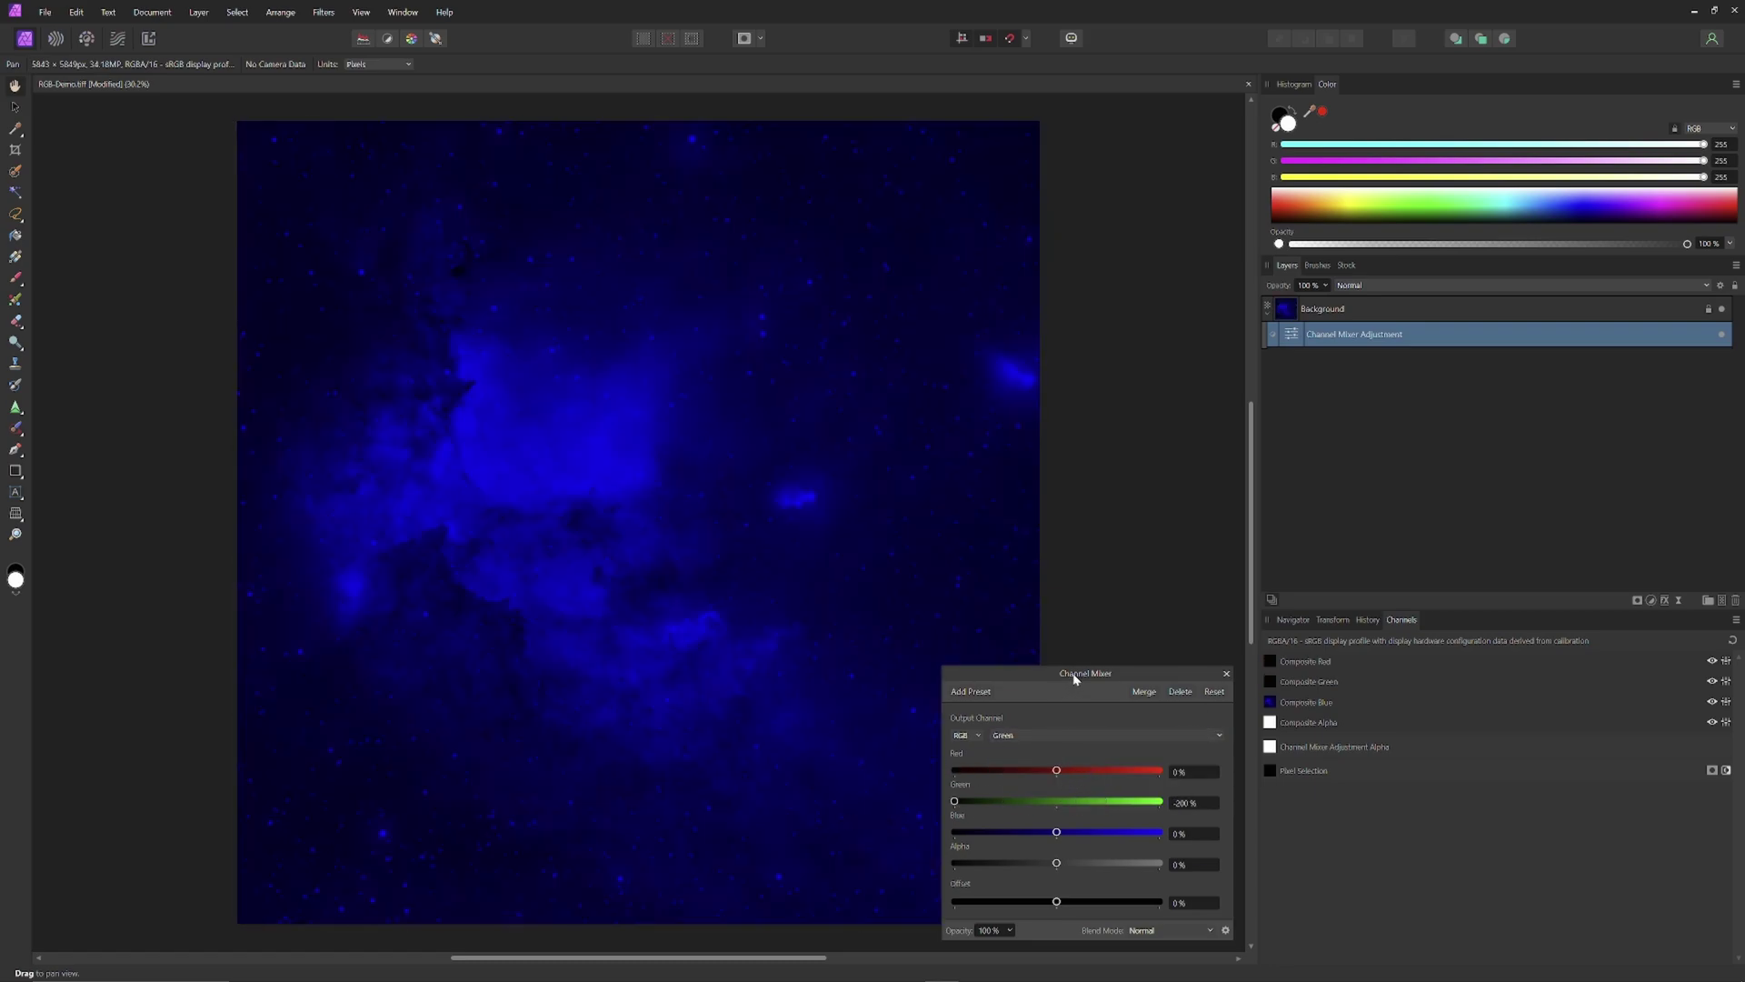
drag(1168, 674, 1271, 665)
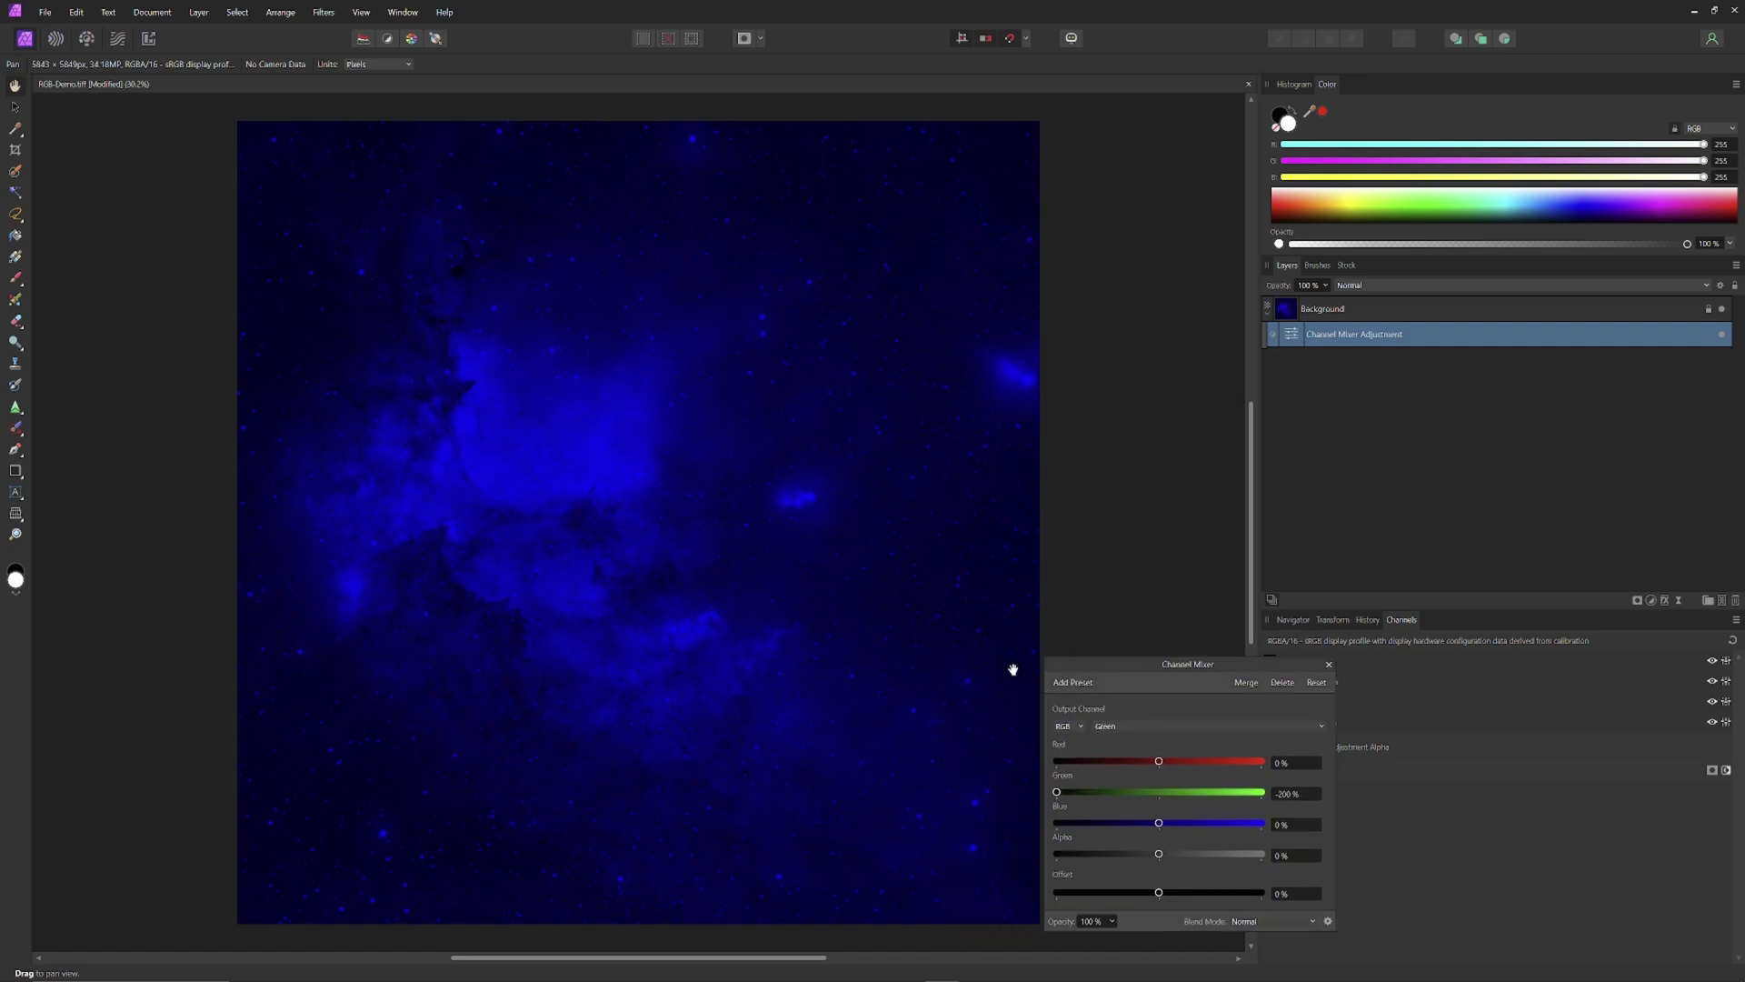
Step: Export the blue-only nebula as JPEG, overwriting AF B.jpg in the RGB folder
click(45, 12)
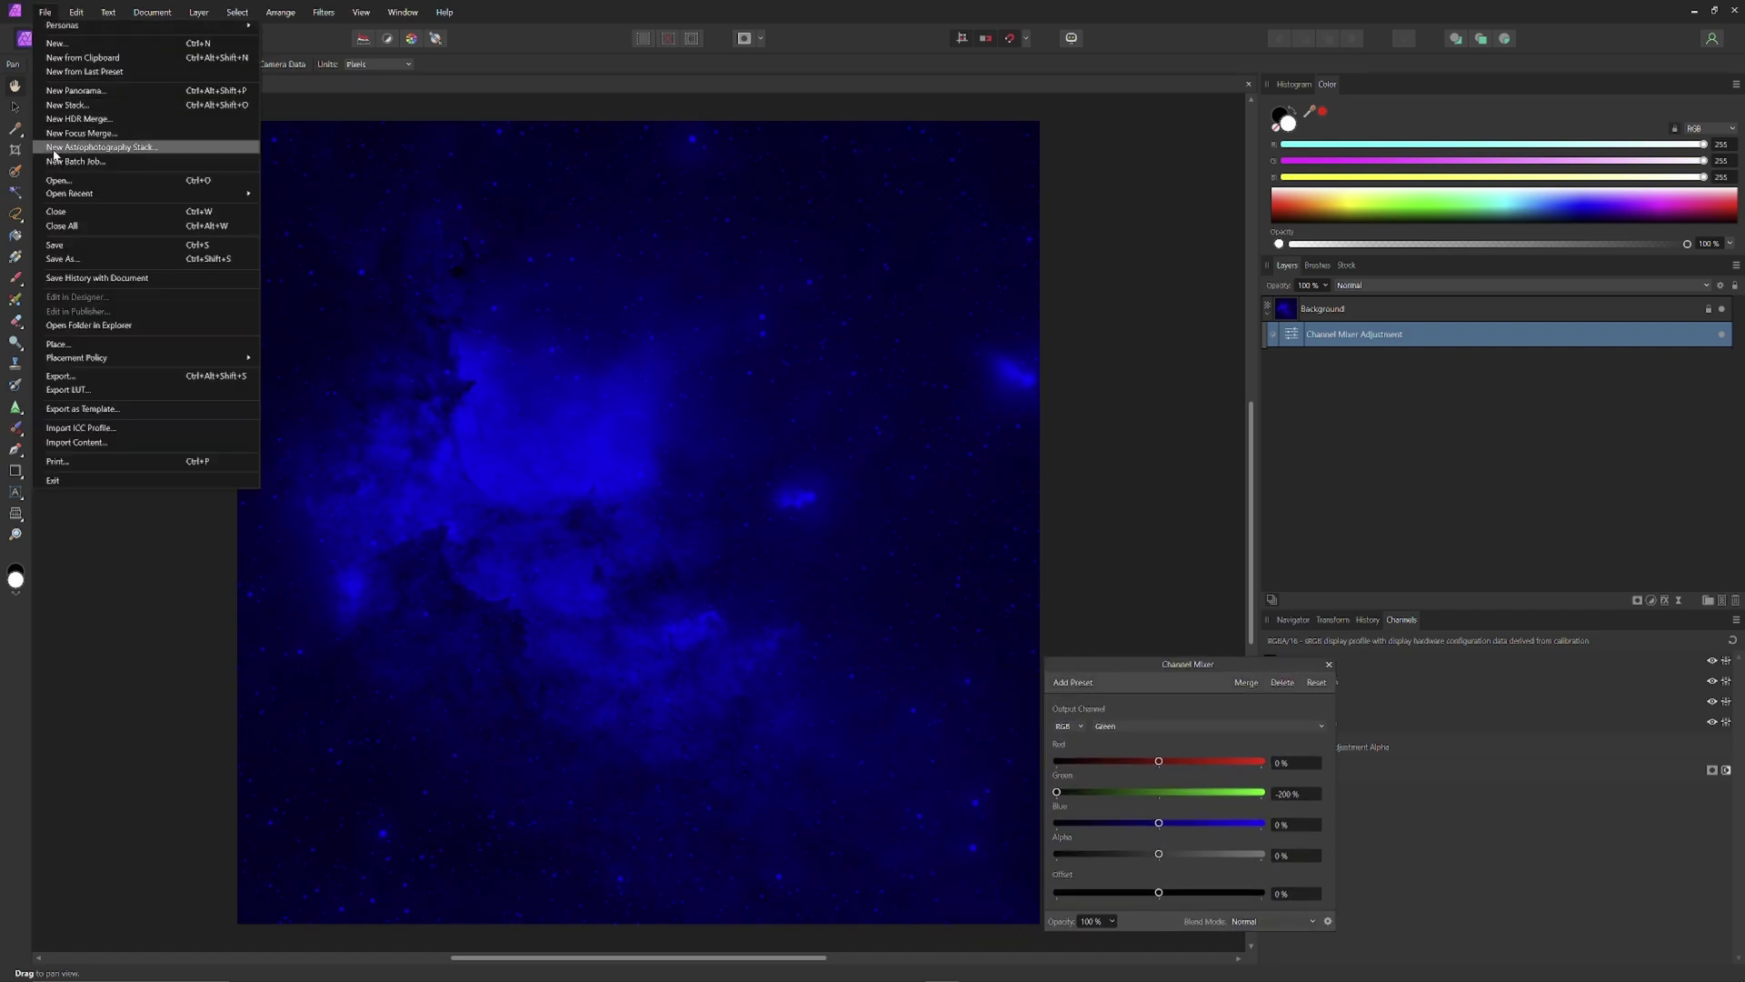
click(60, 377)
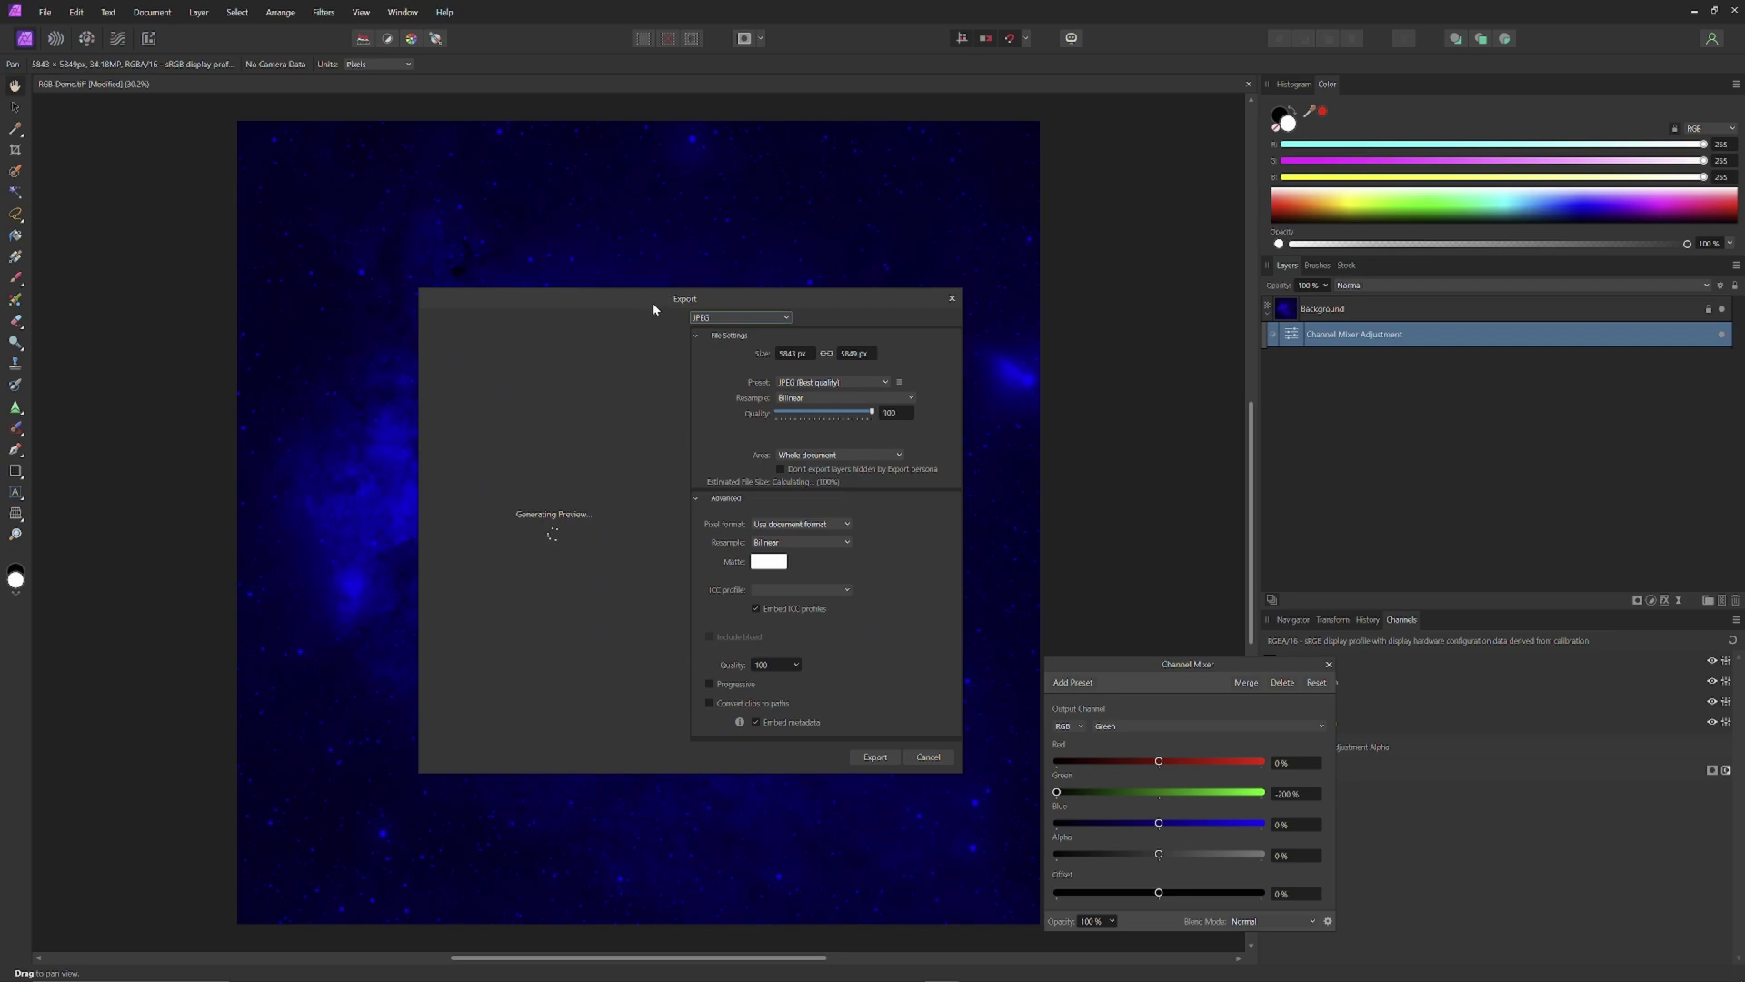
click(876, 756)
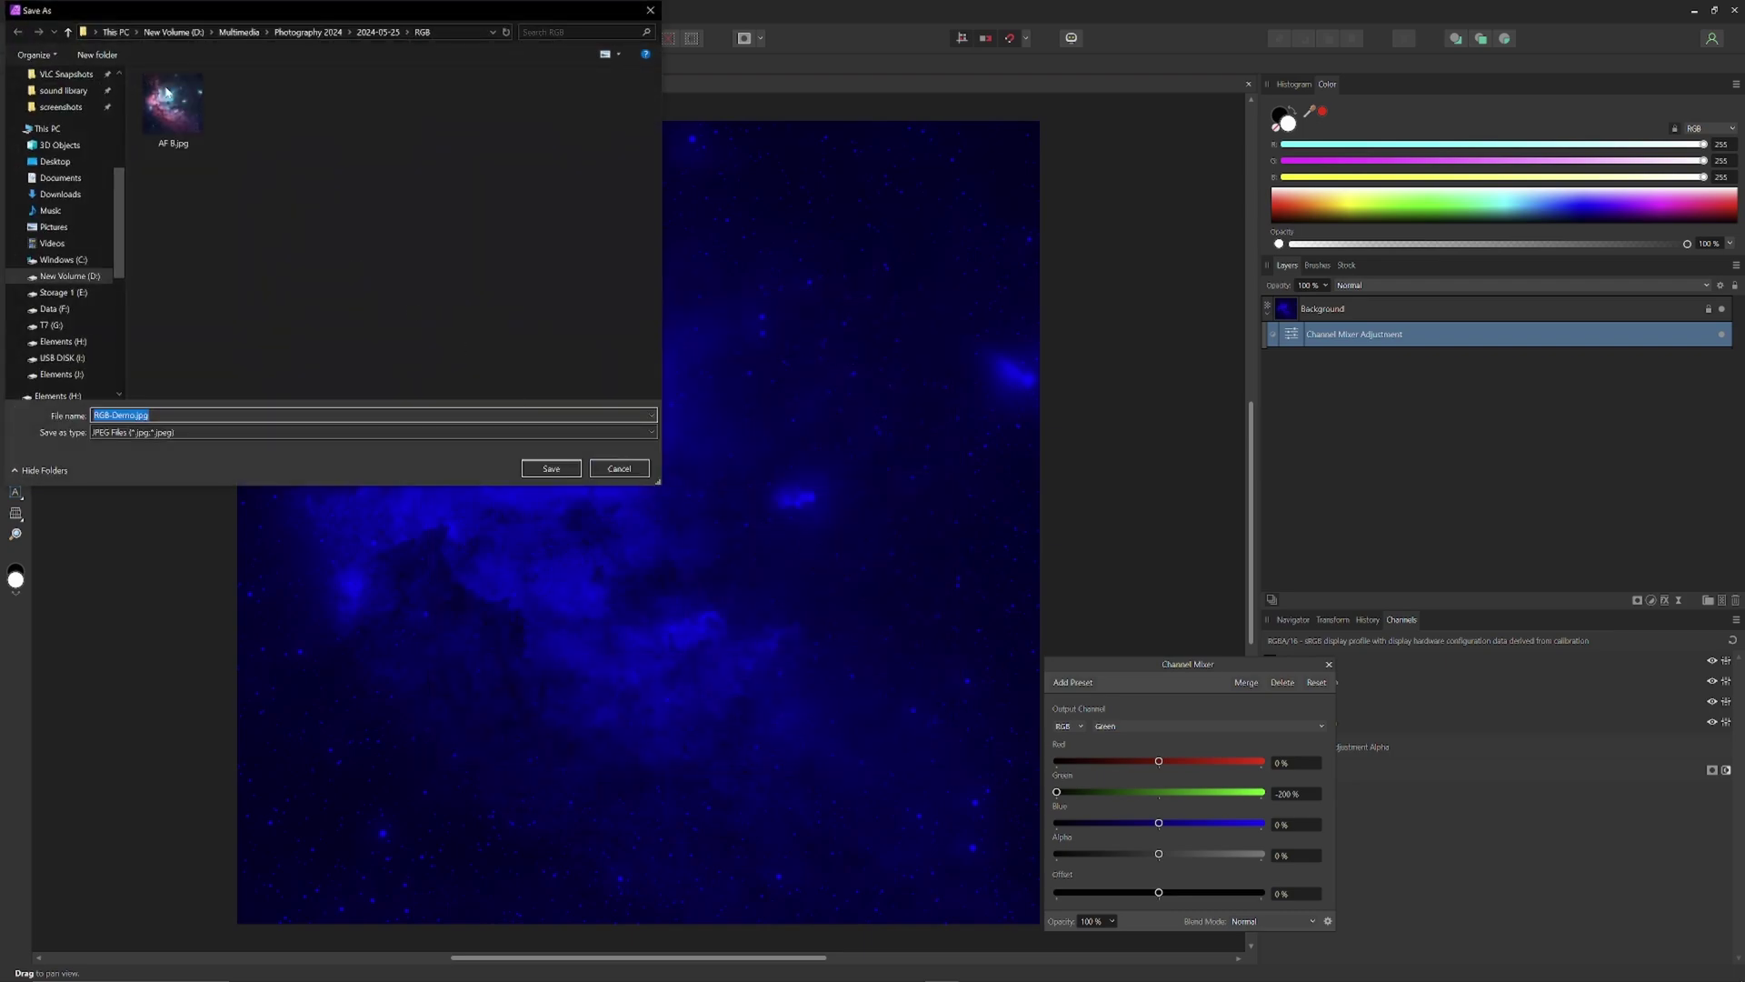
click(173, 102)
click(551, 468)
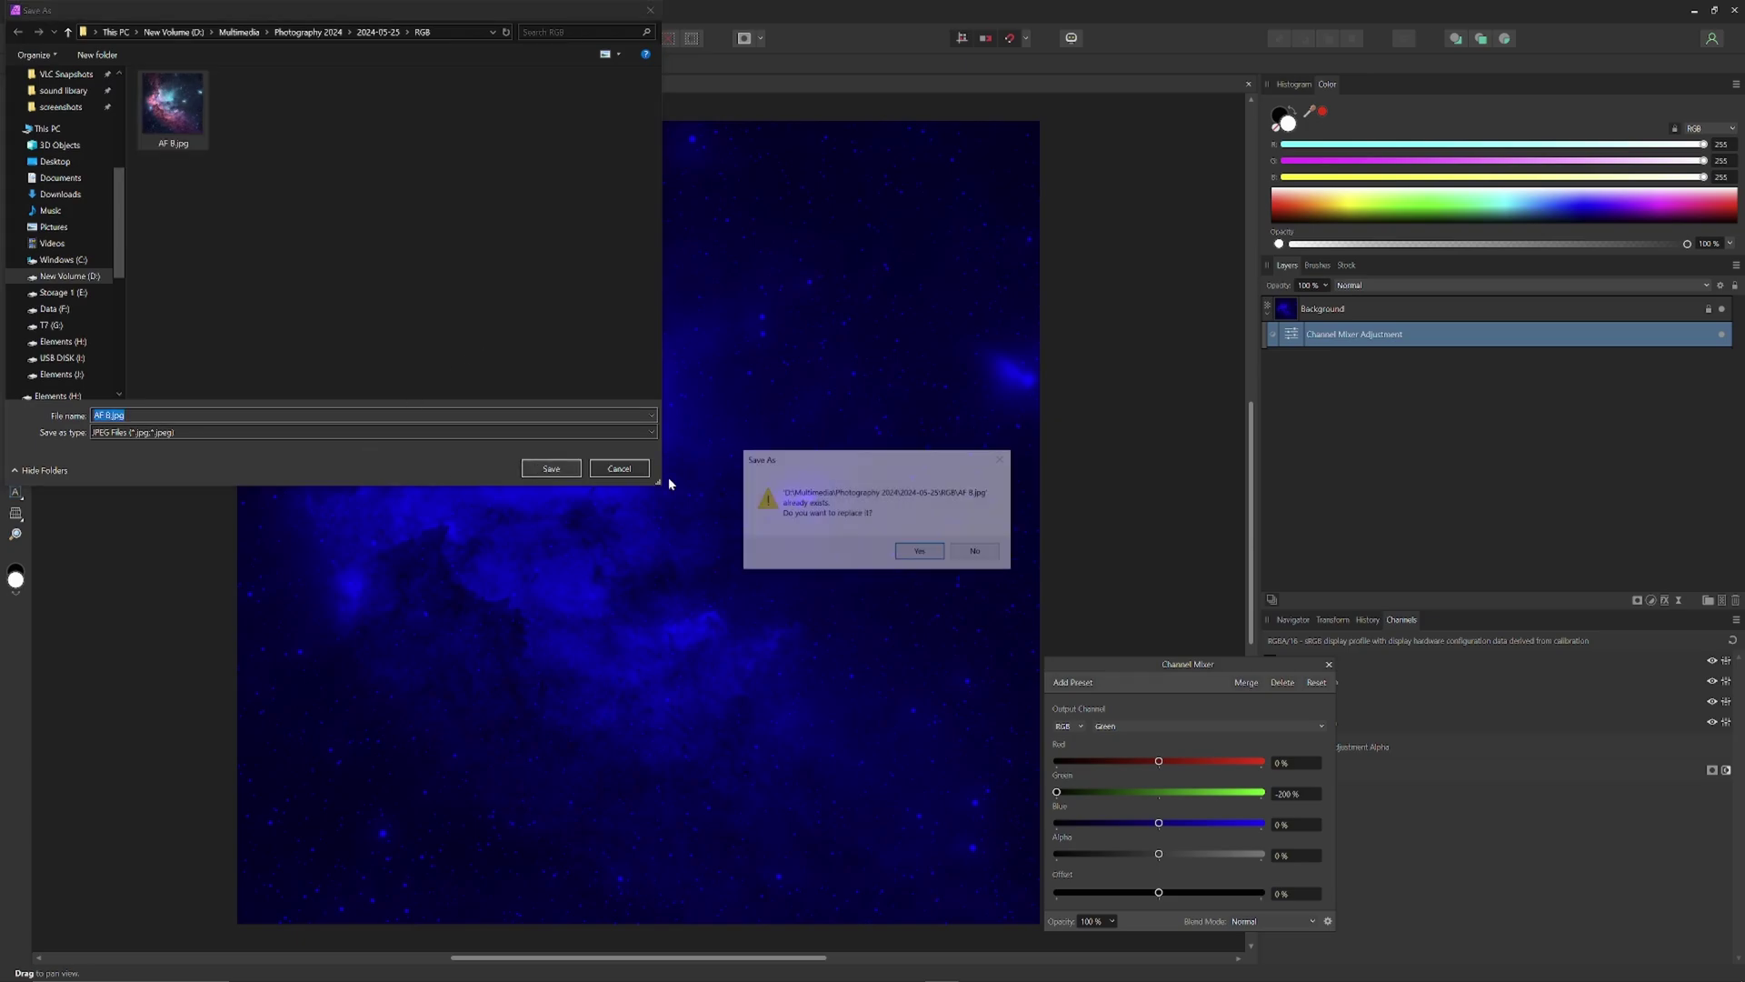
click(919, 551)
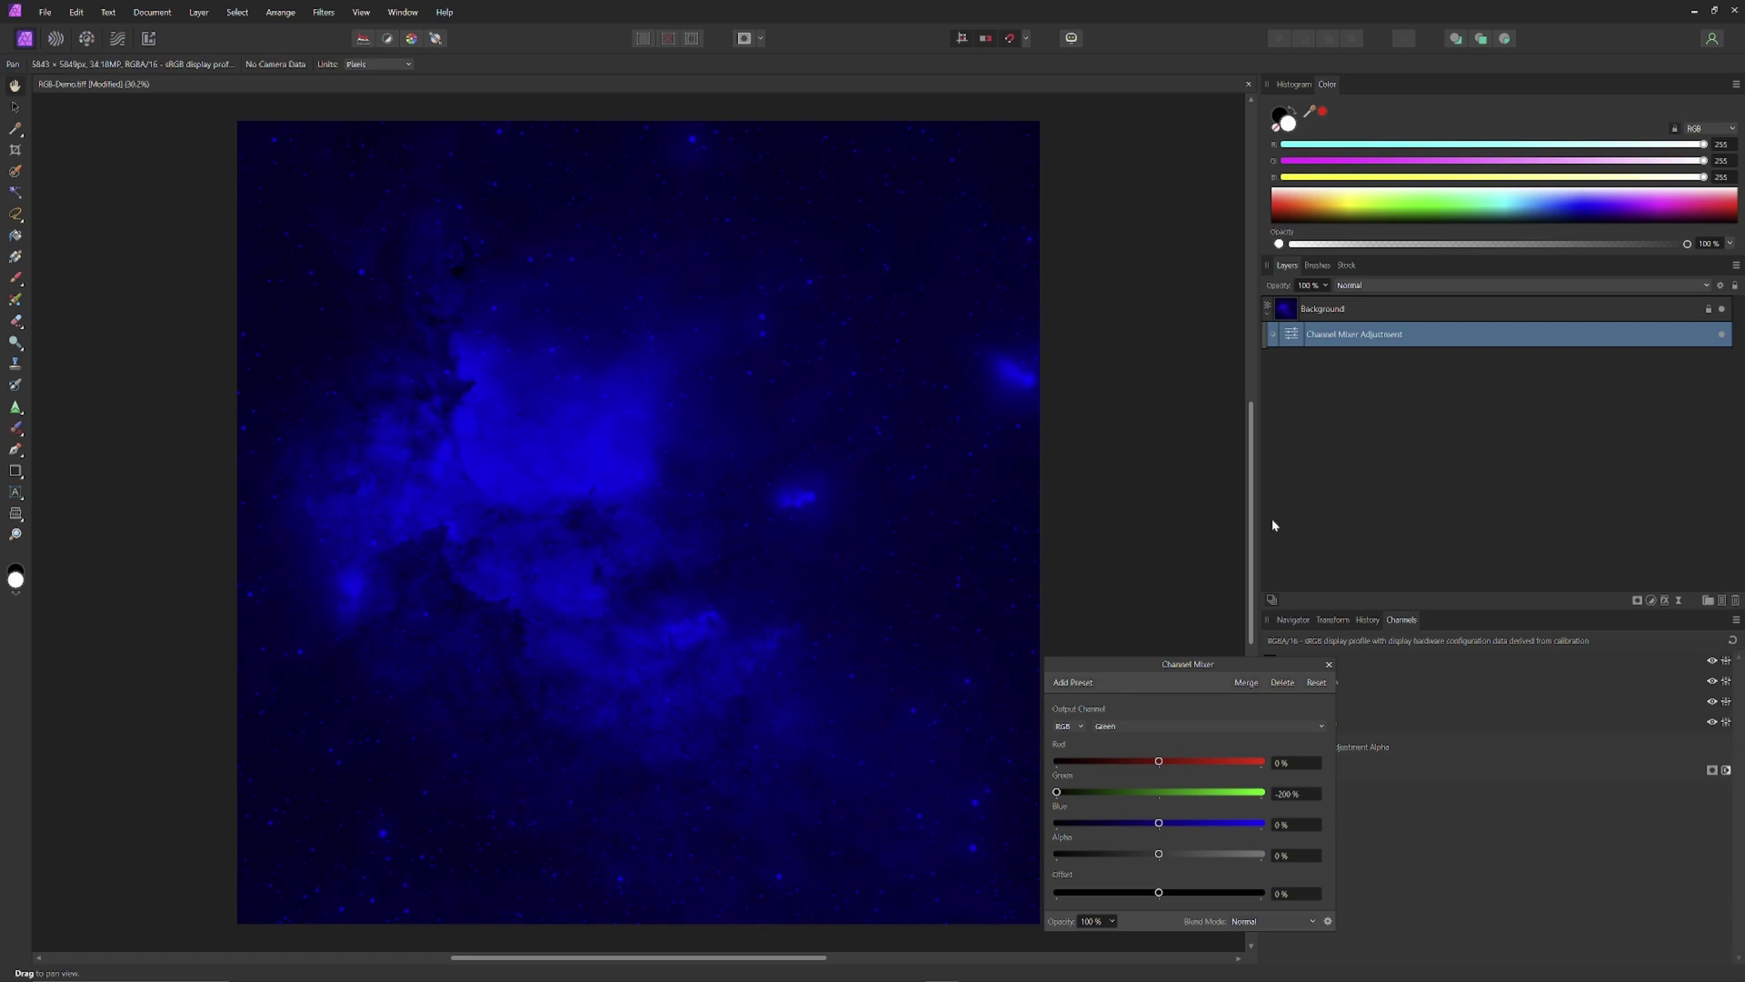
Step: Bring AF G.jpg and AF B.jpg in as layers and align both over the canvas
click(1320, 727)
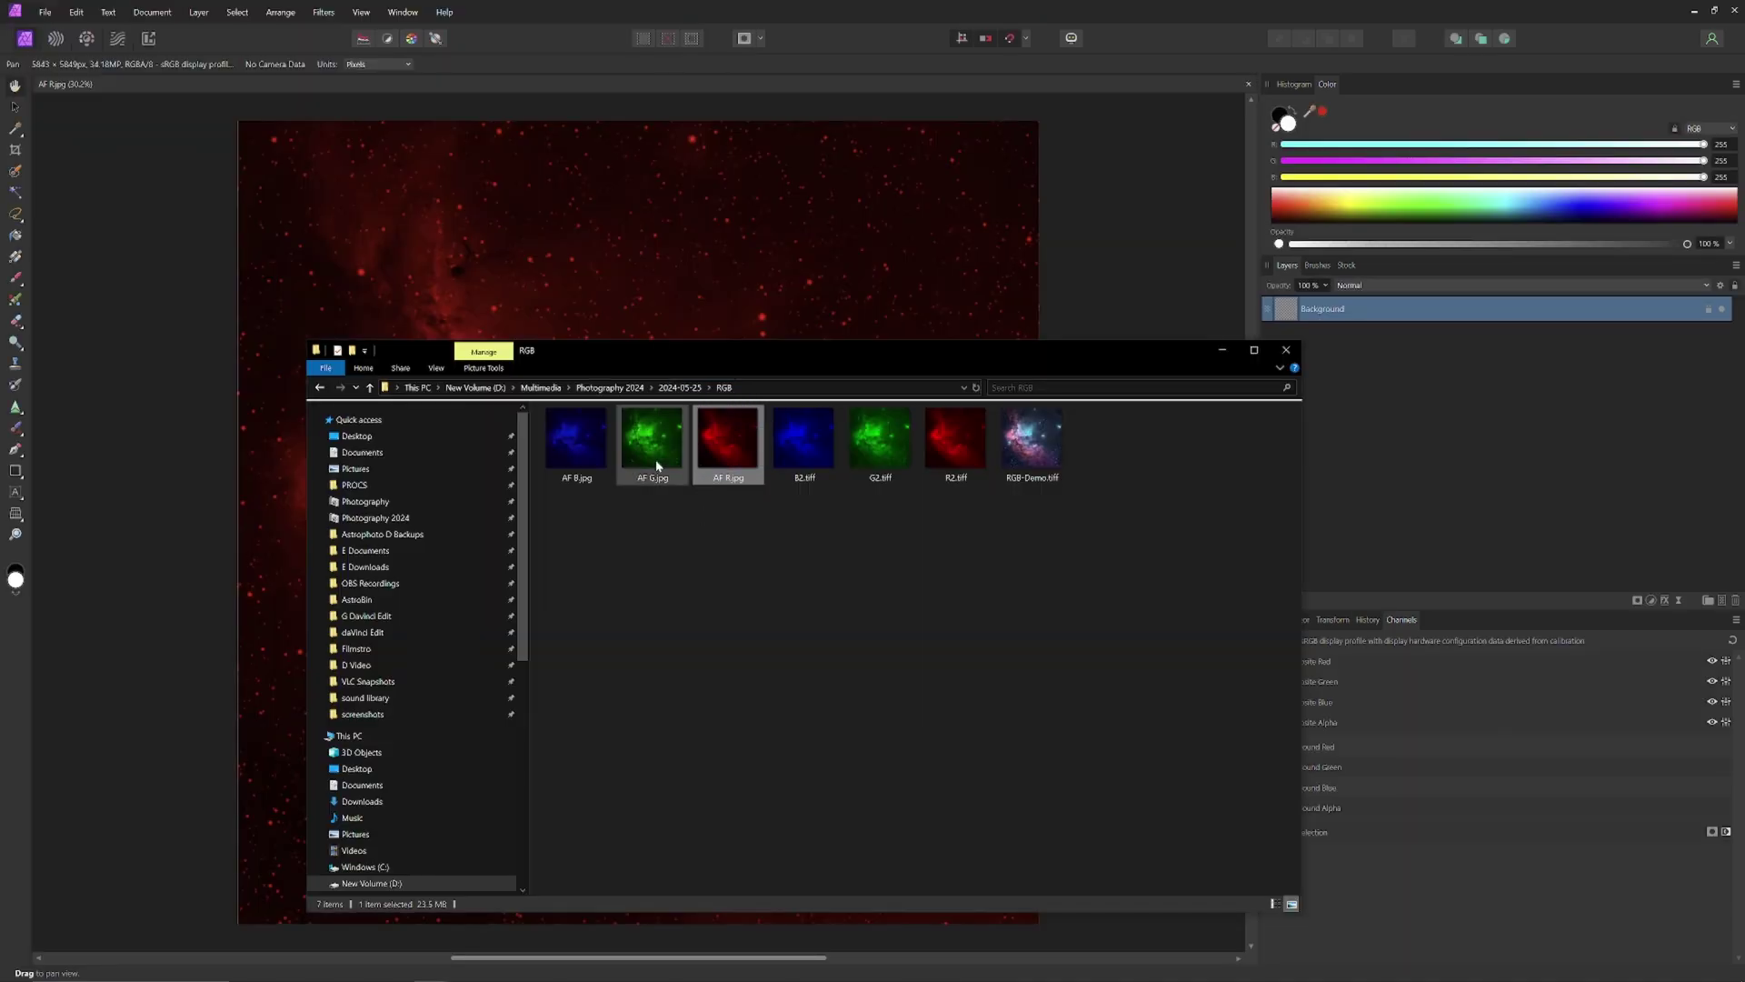
drag(656, 465, 662, 303)
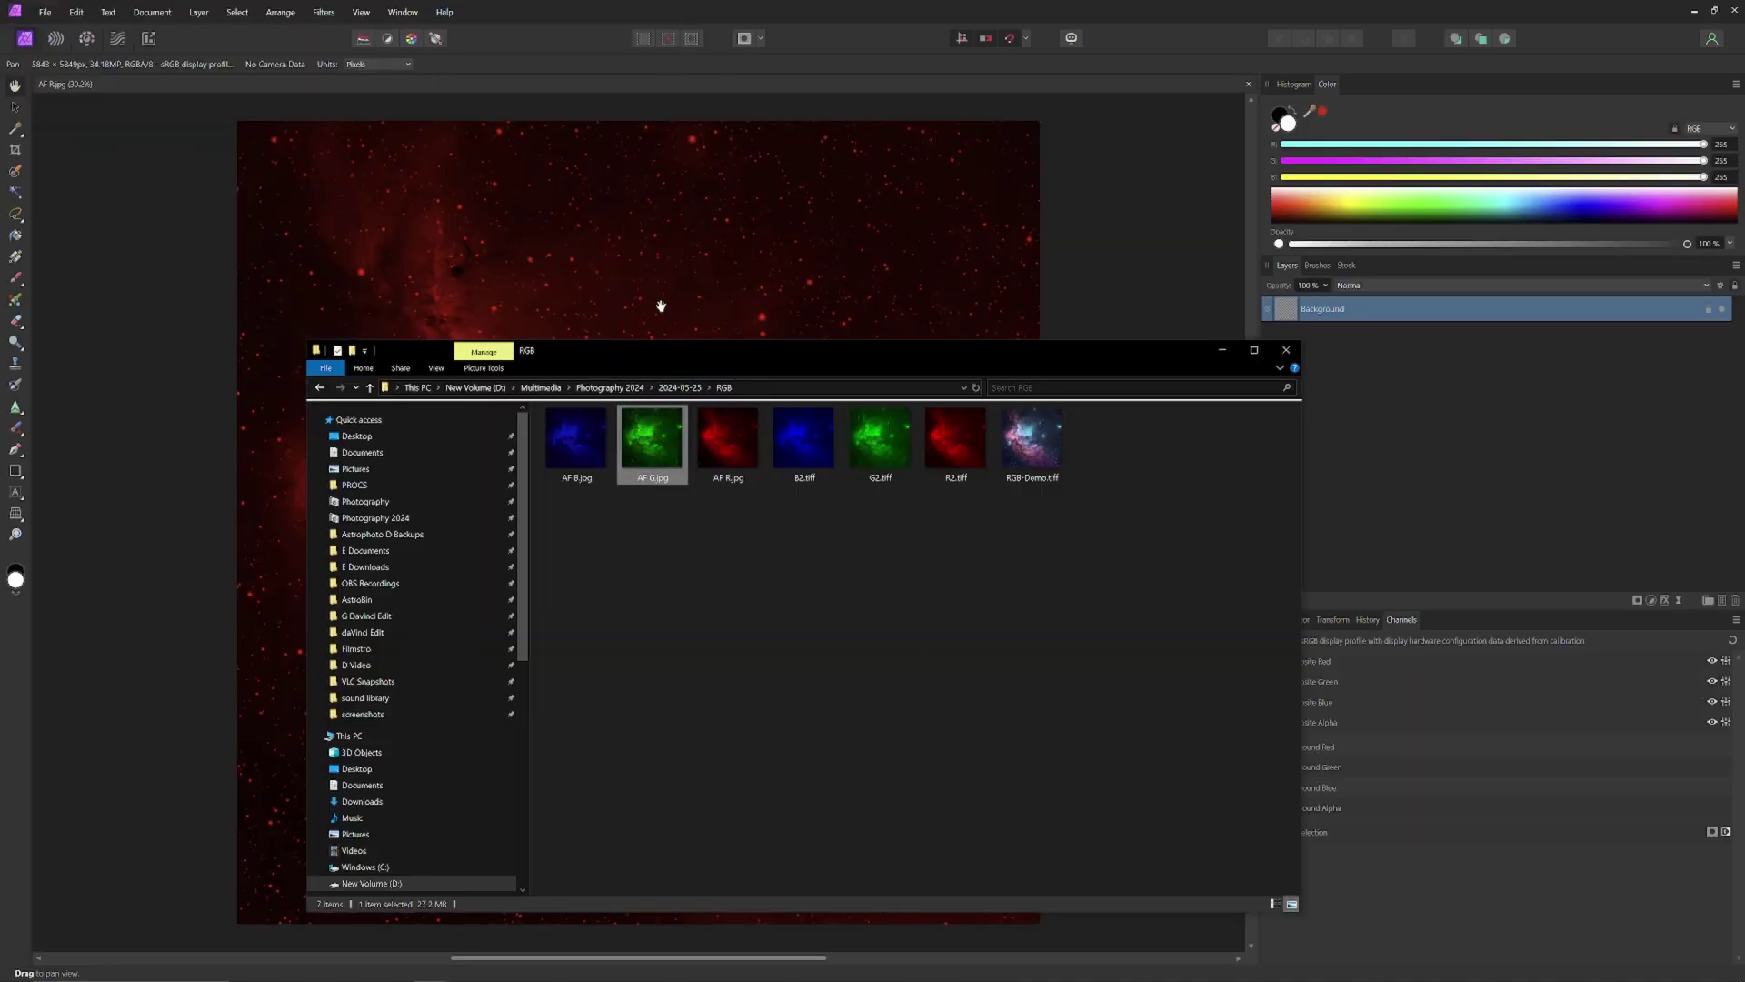
drag(576, 440, 611, 288)
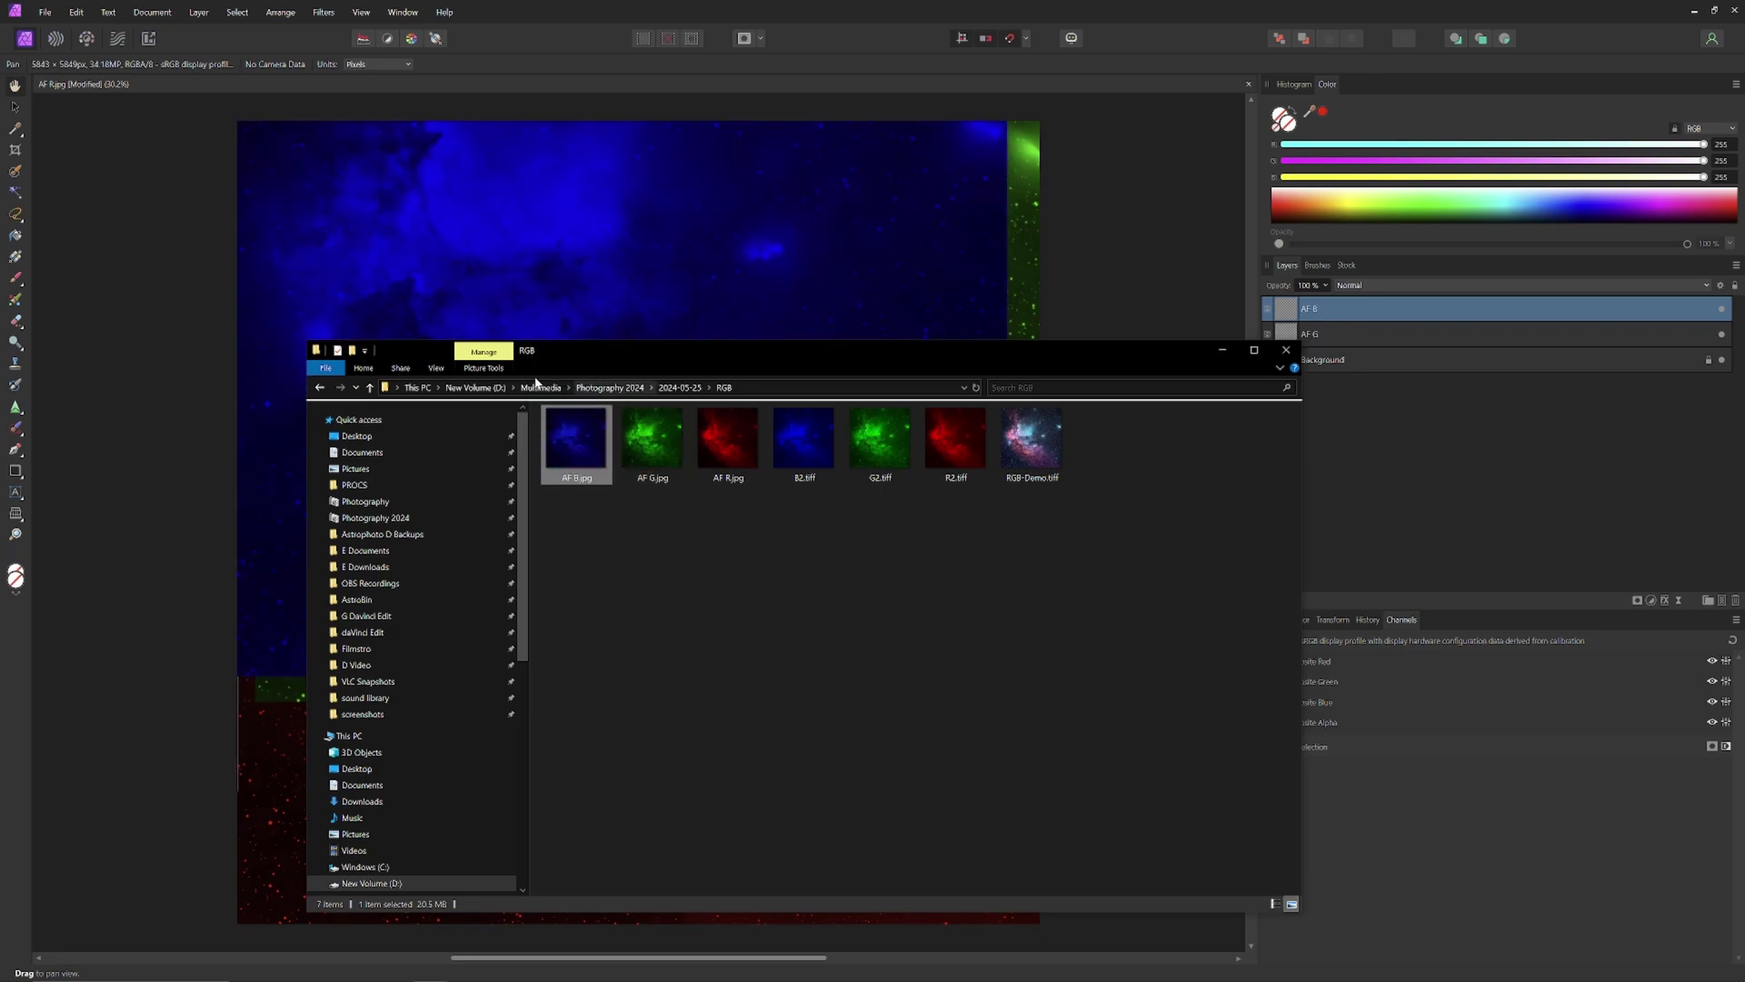
click(15, 107)
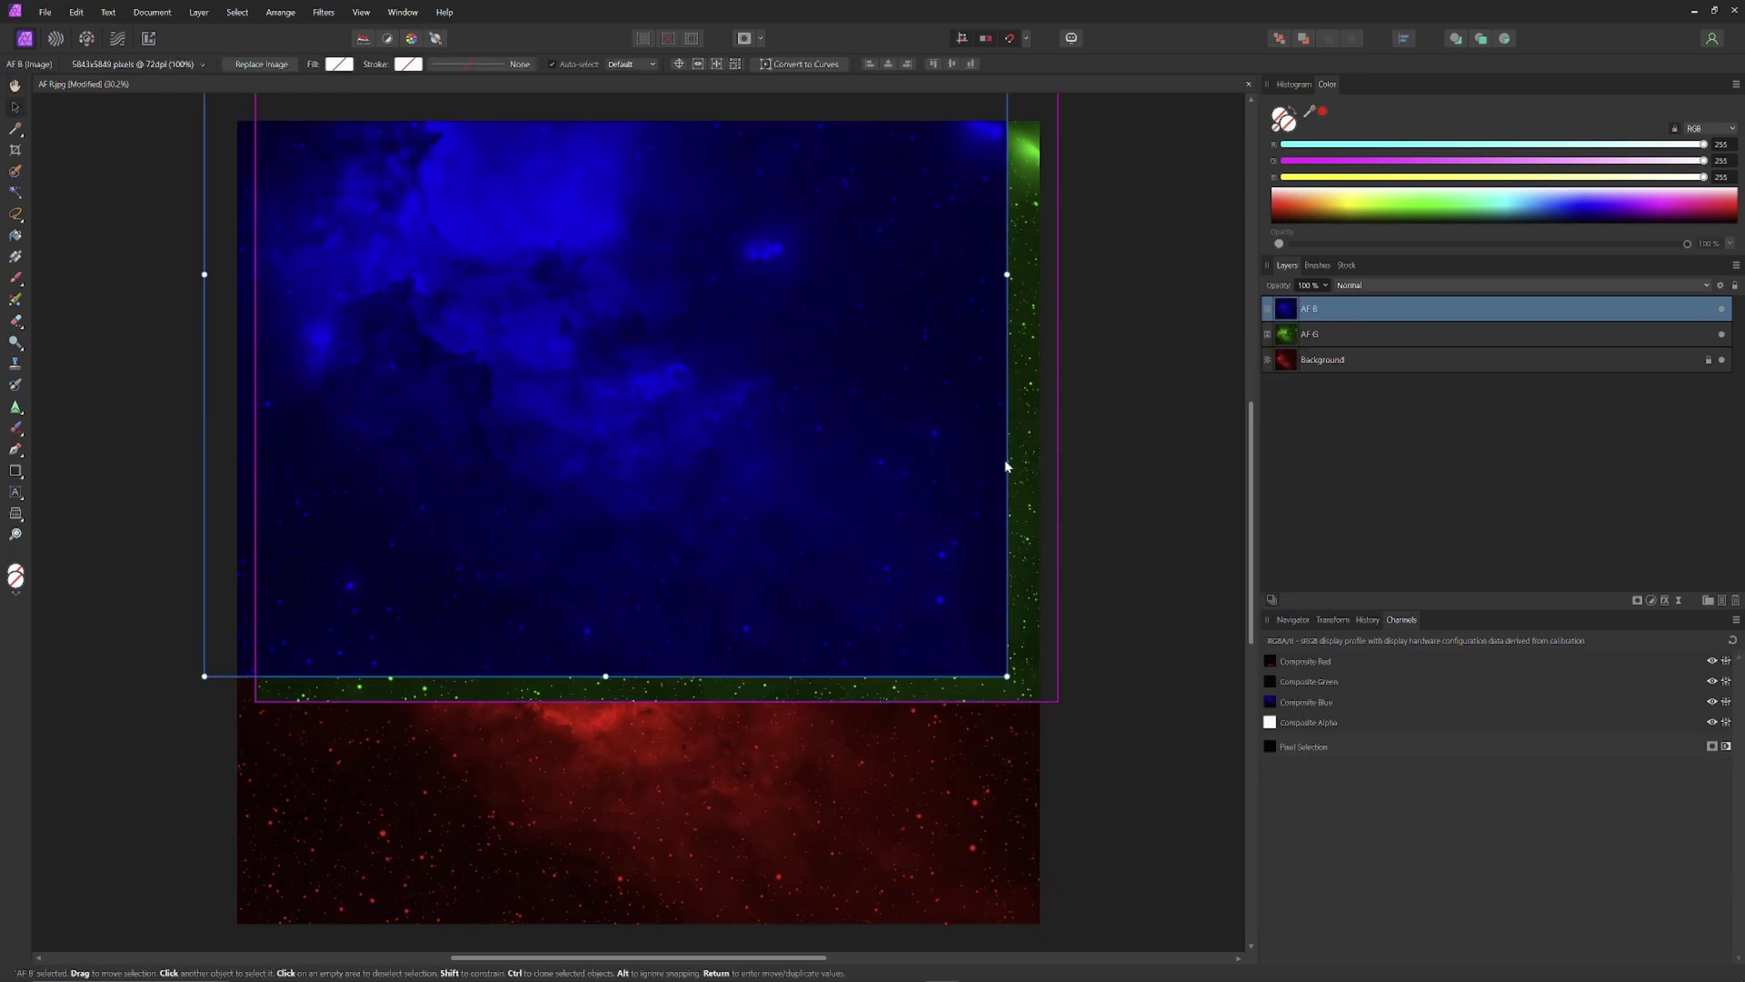
drag(1030, 456, 1007, 661)
click(778, 419)
drag(680, 373, 707, 617)
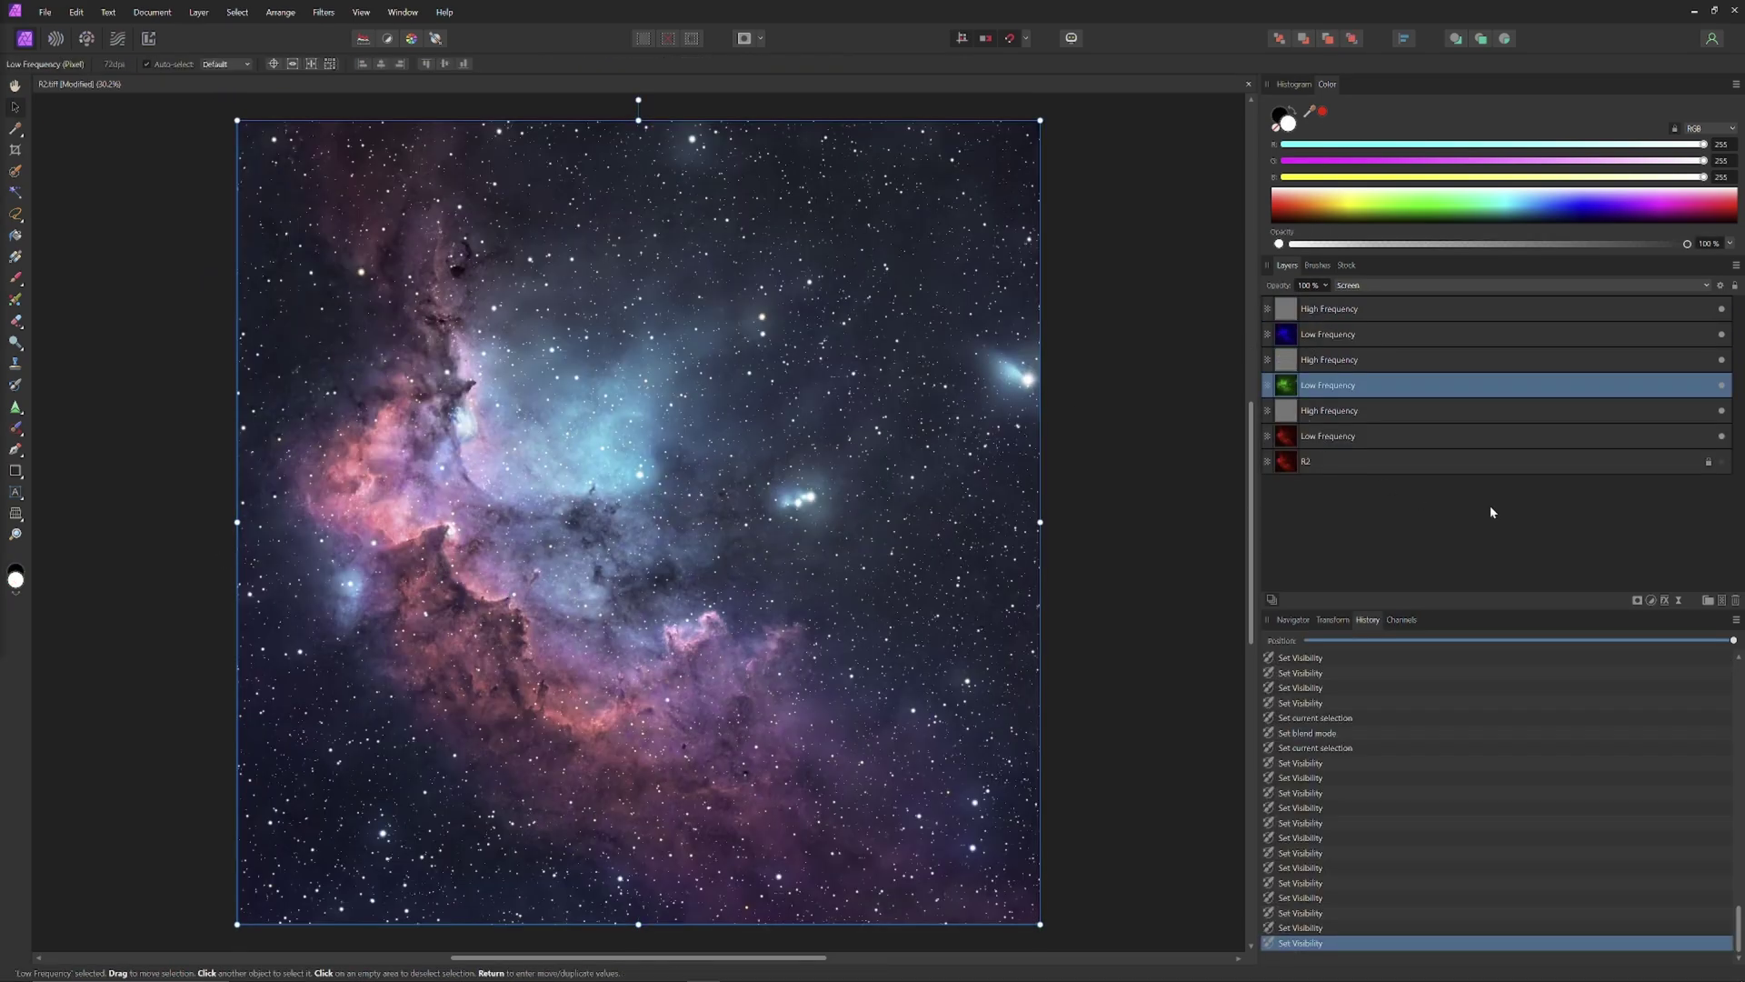
Step: Hide all High Frequency layers, select R2, then show only the green High Frequency layer
click(1722, 309)
click(1721, 360)
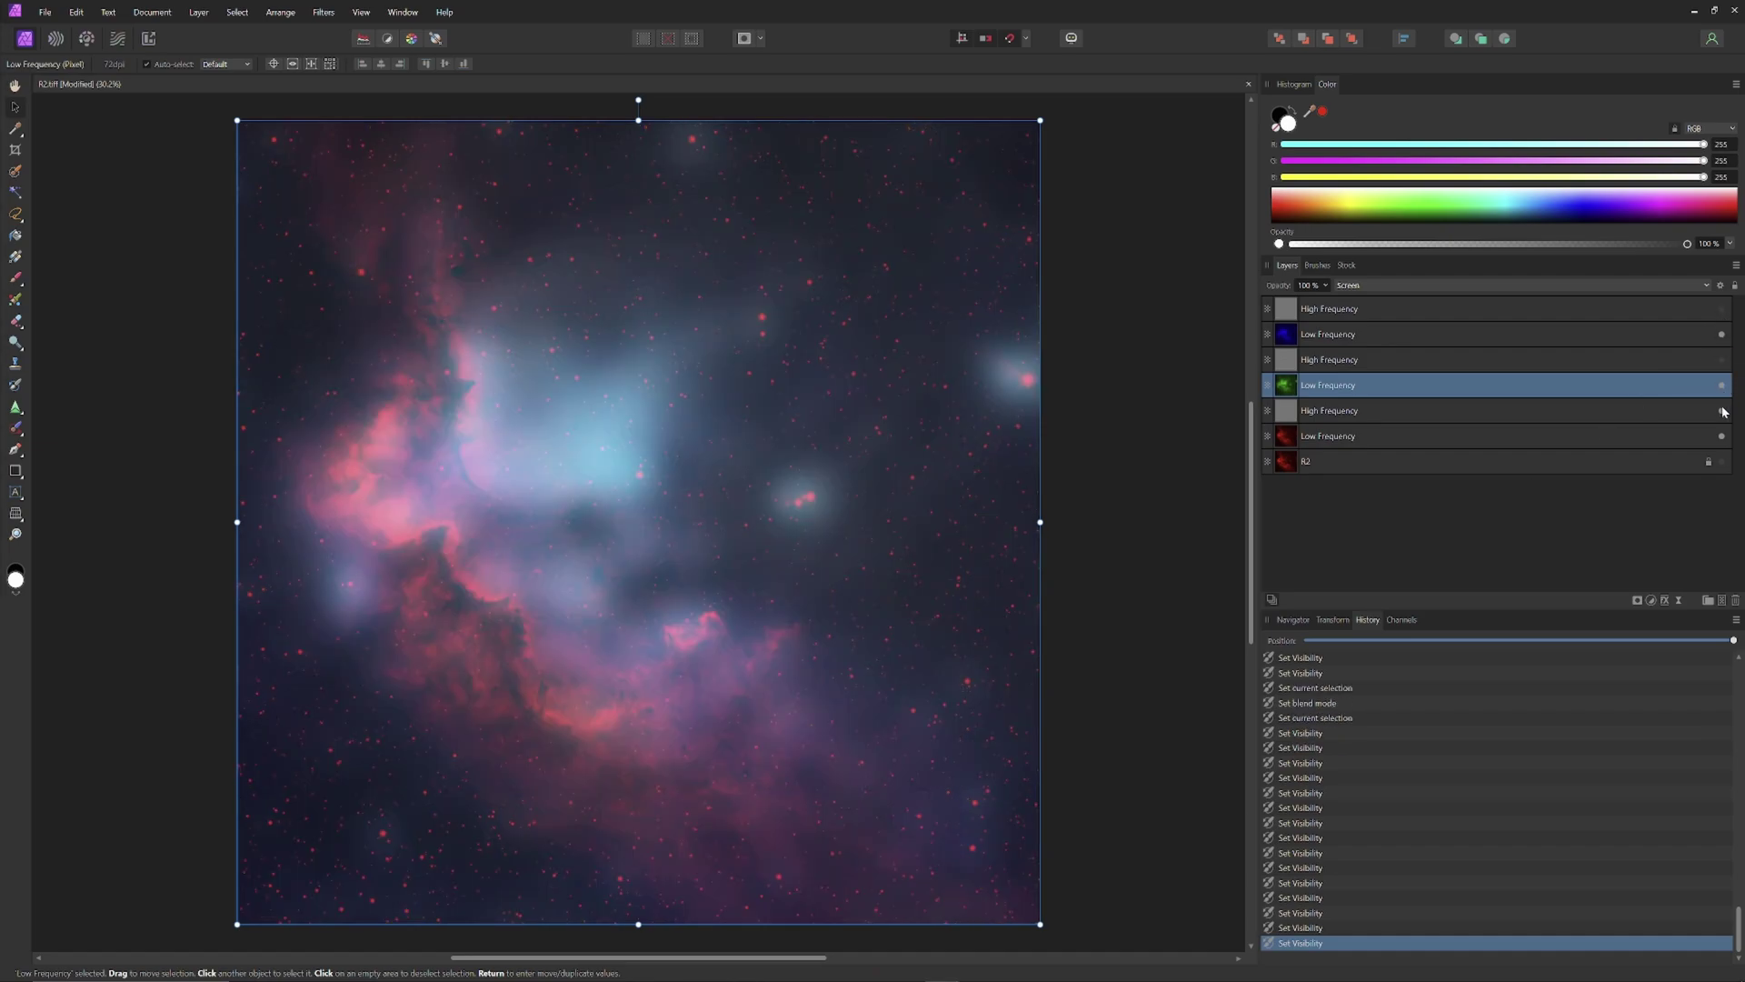
click(1723, 411)
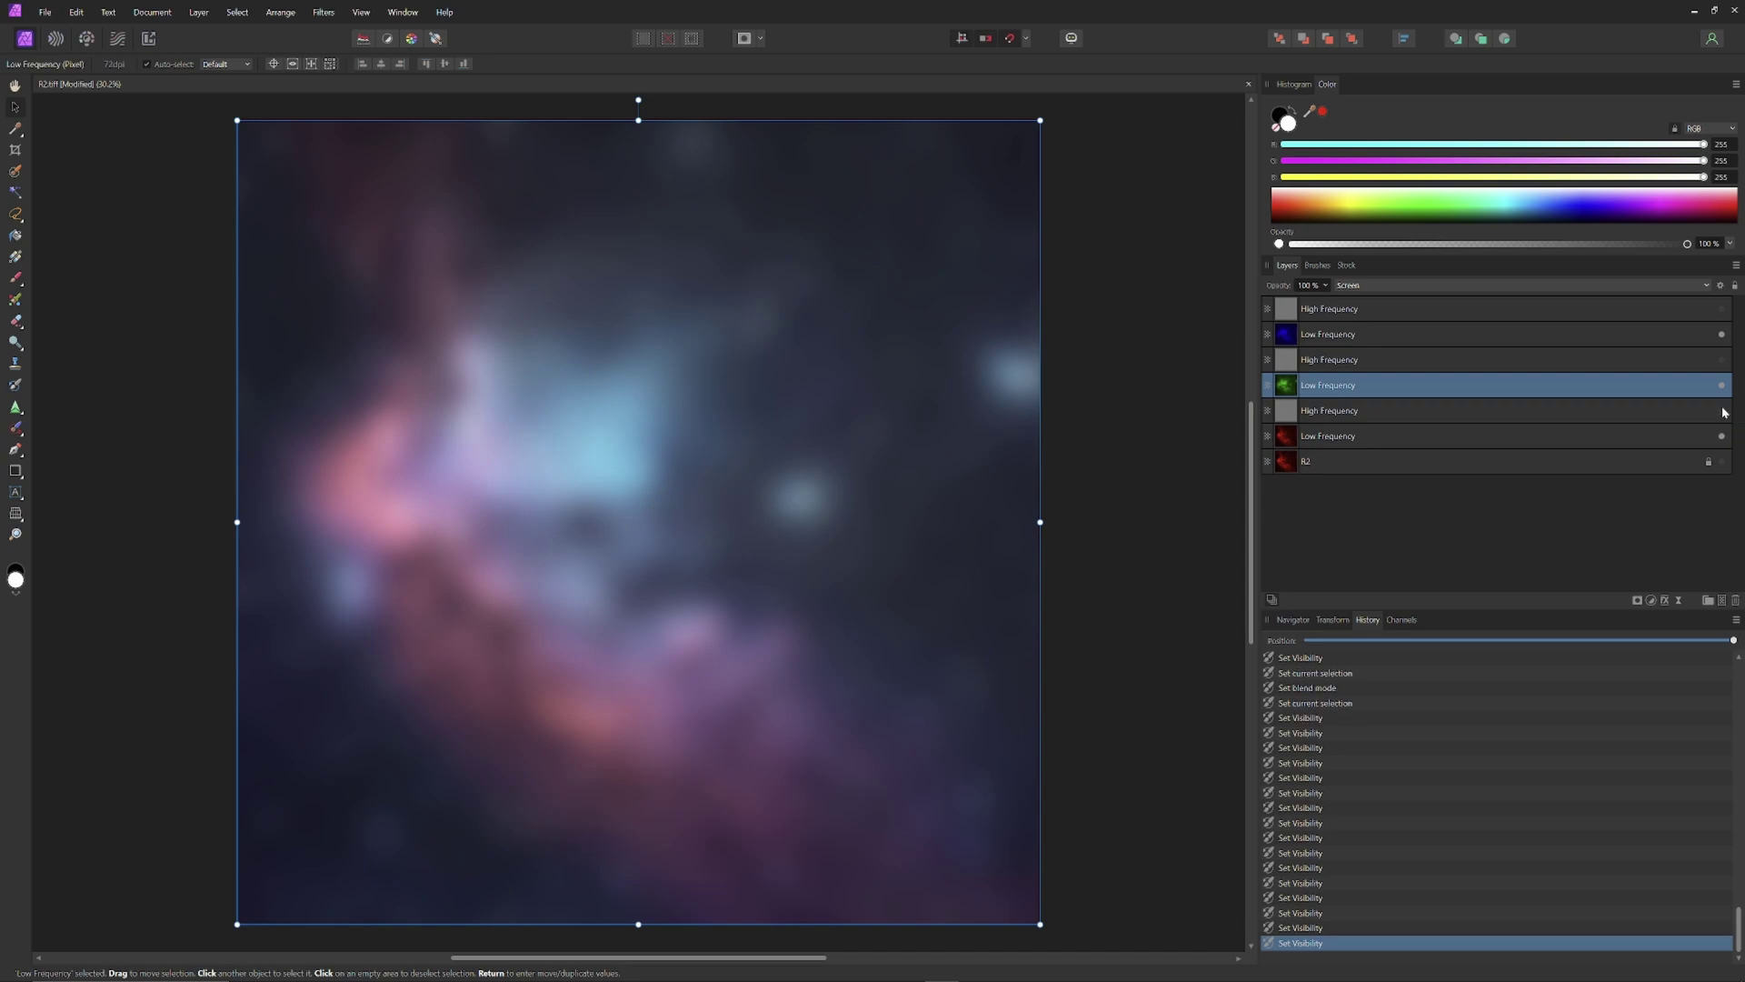
click(1525, 465)
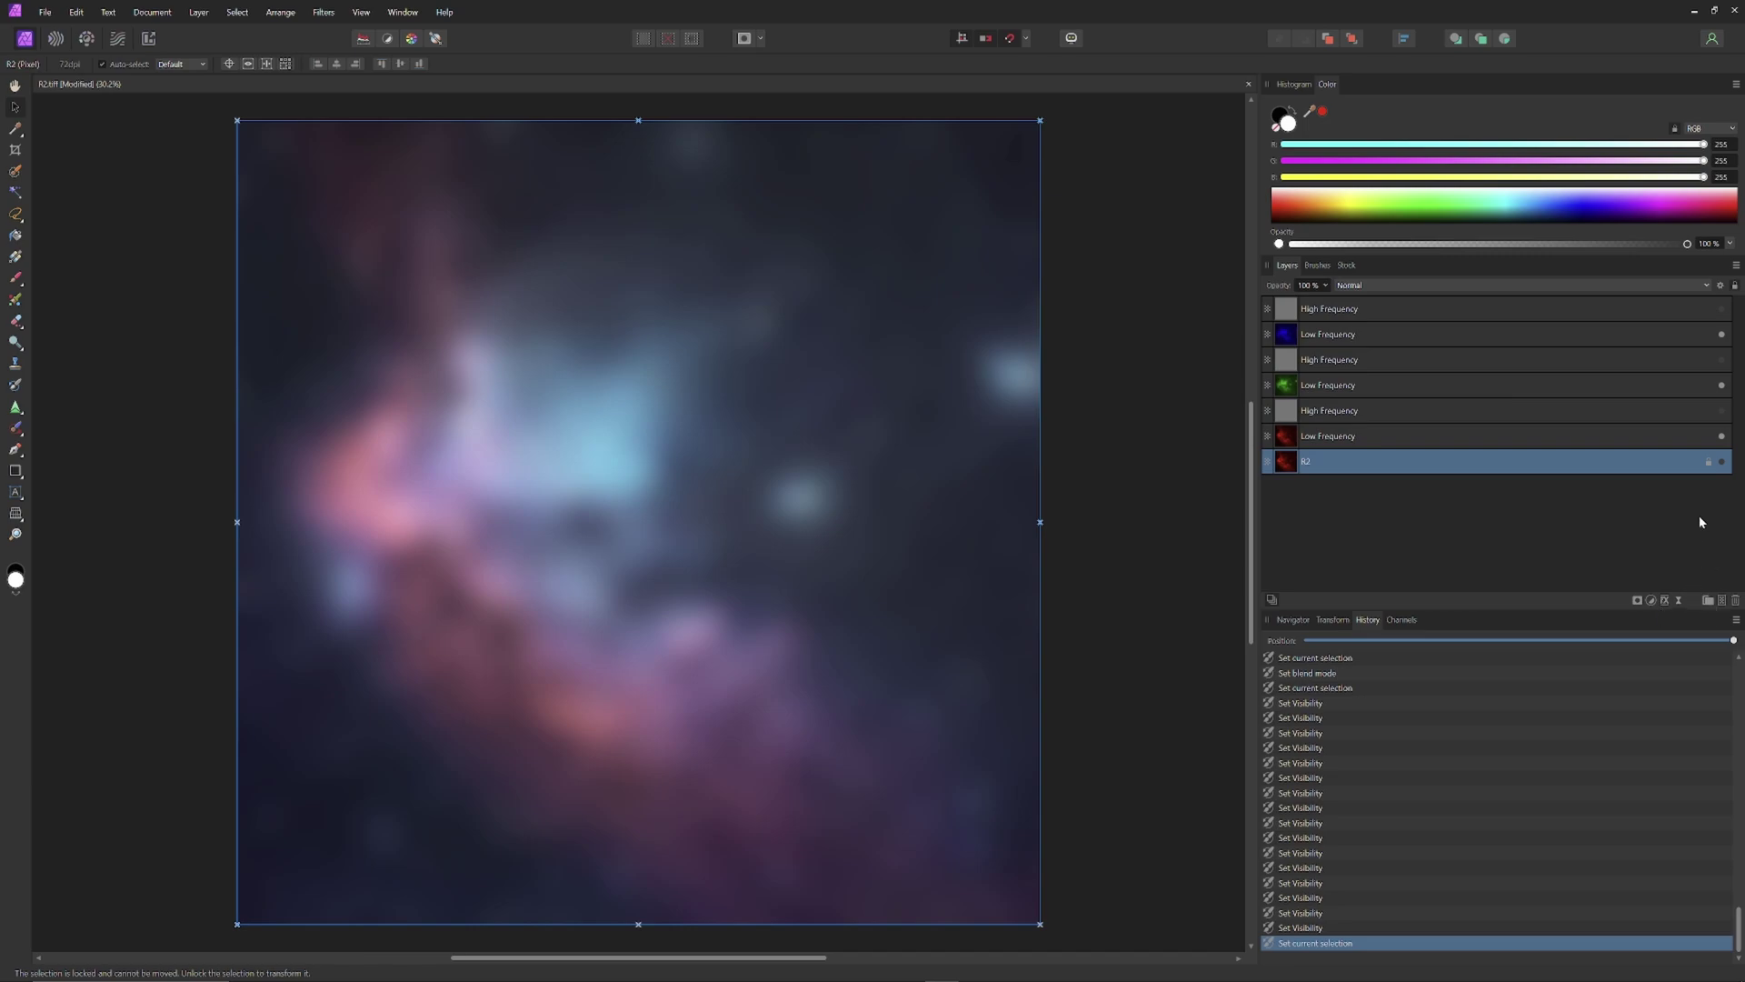
click(1722, 410)
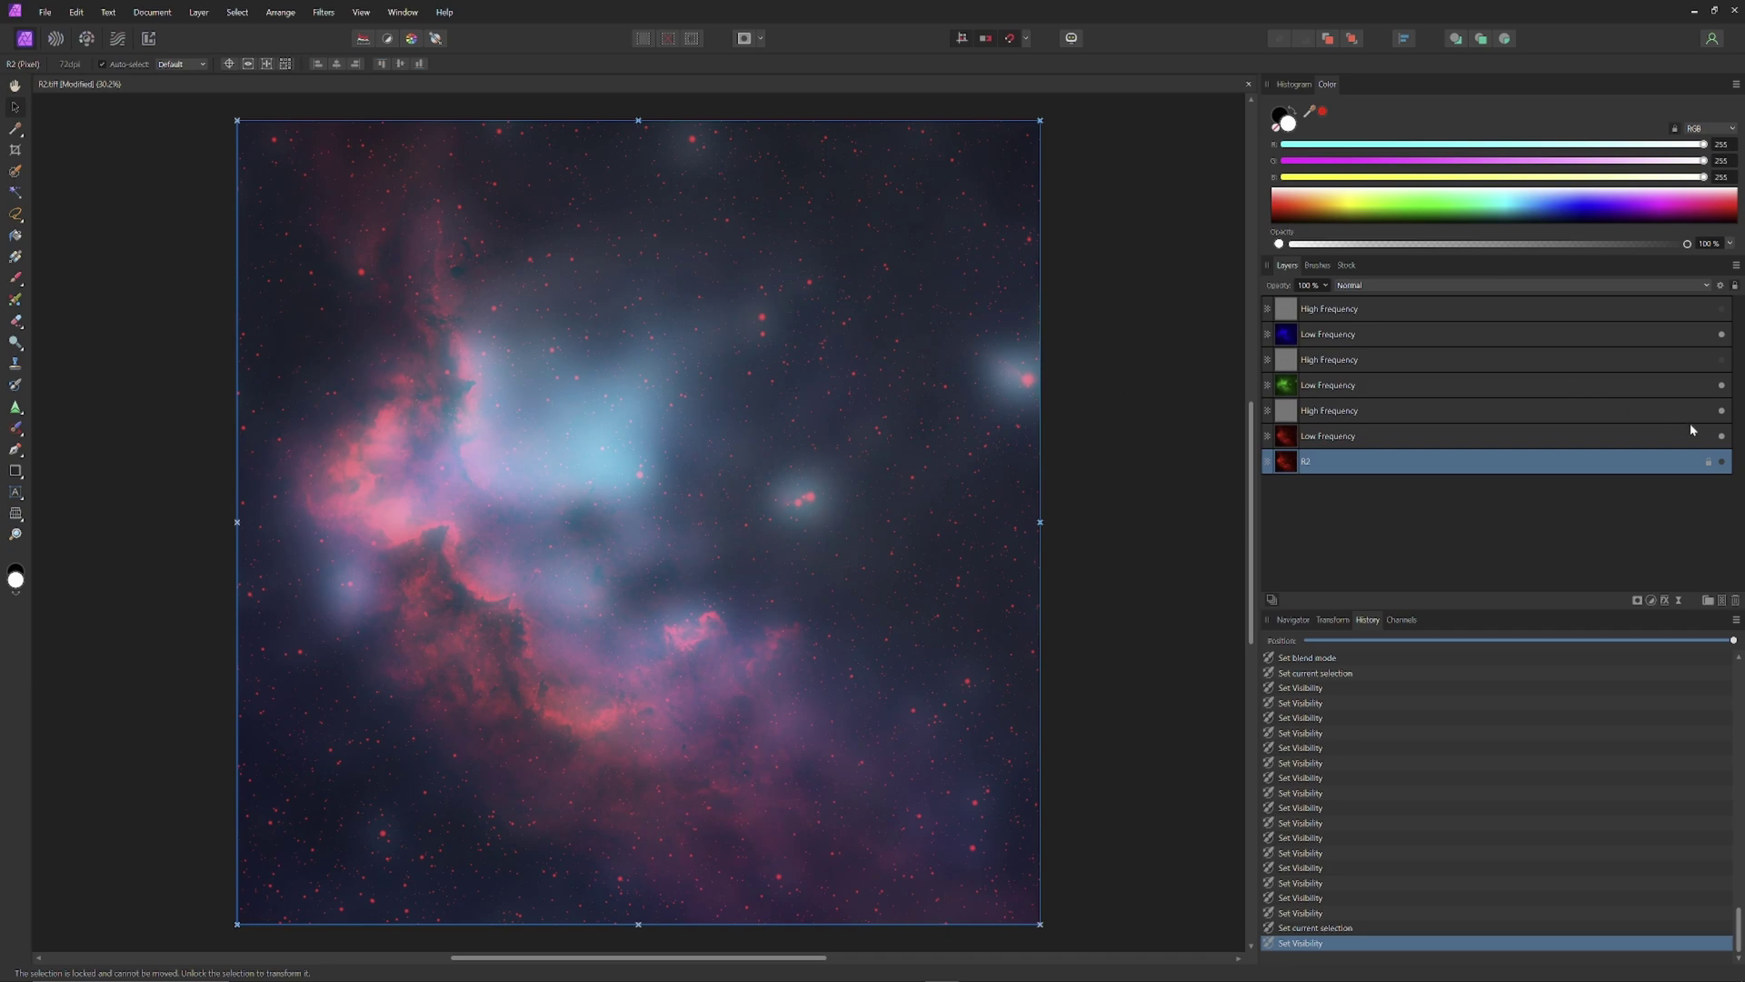
click(1721, 410)
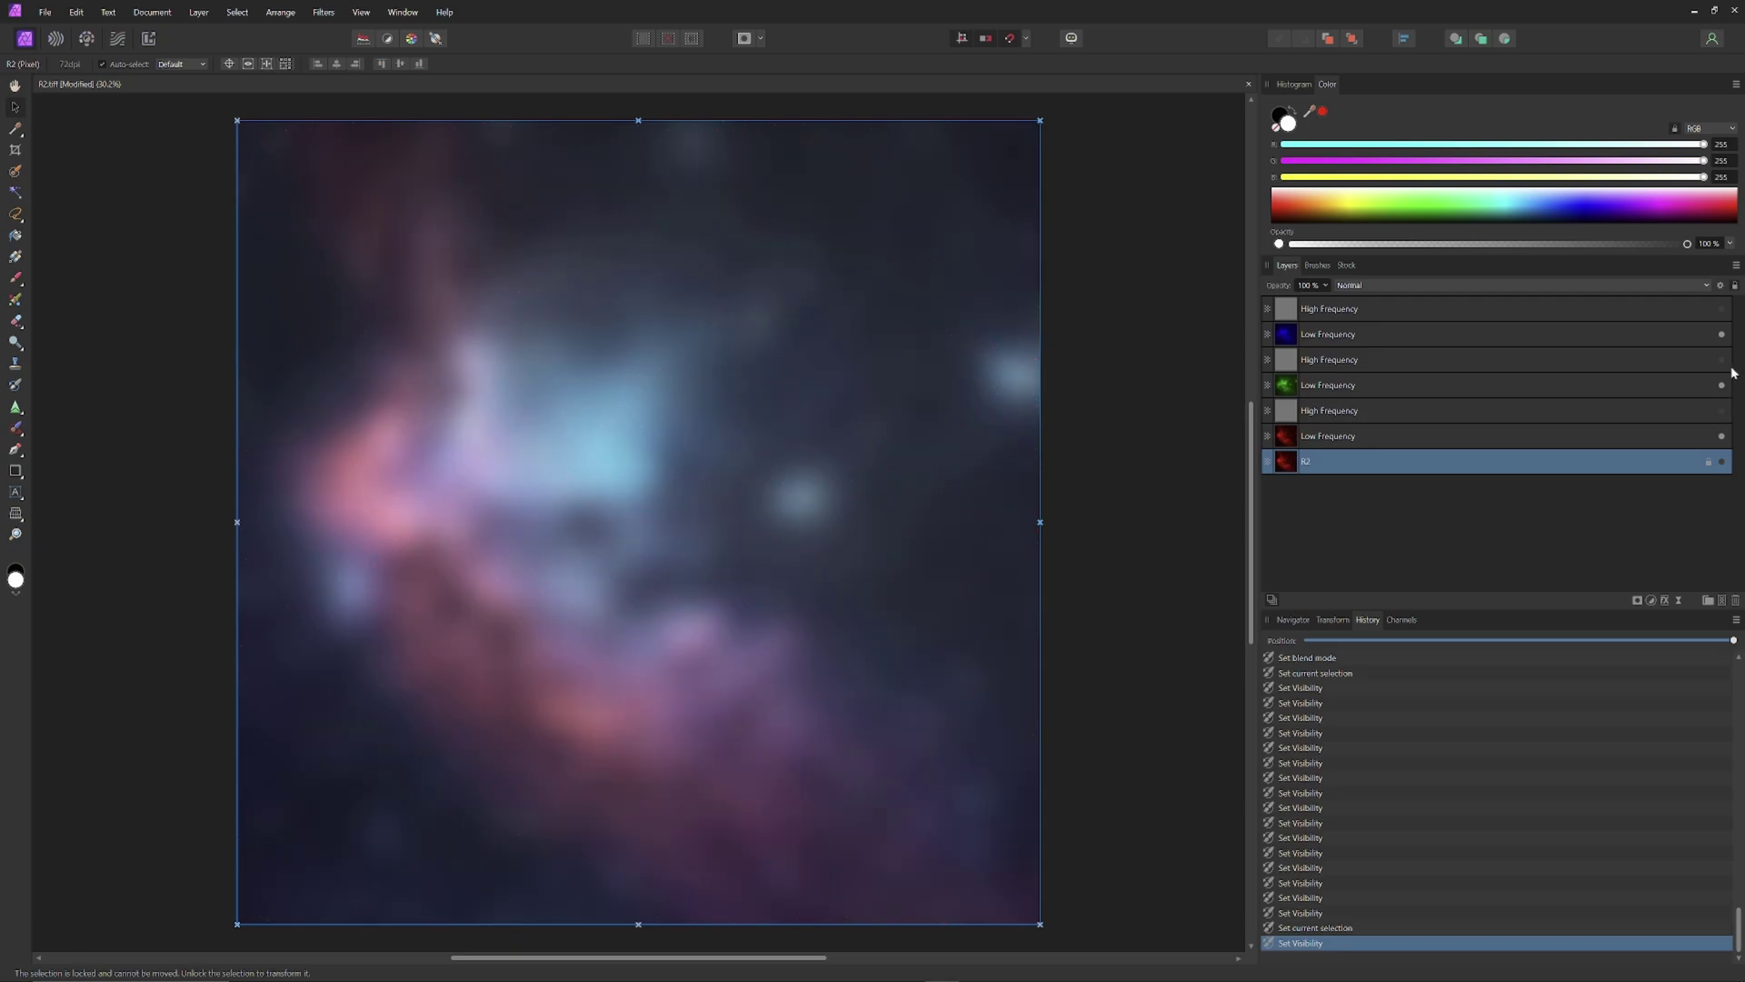
click(1721, 360)
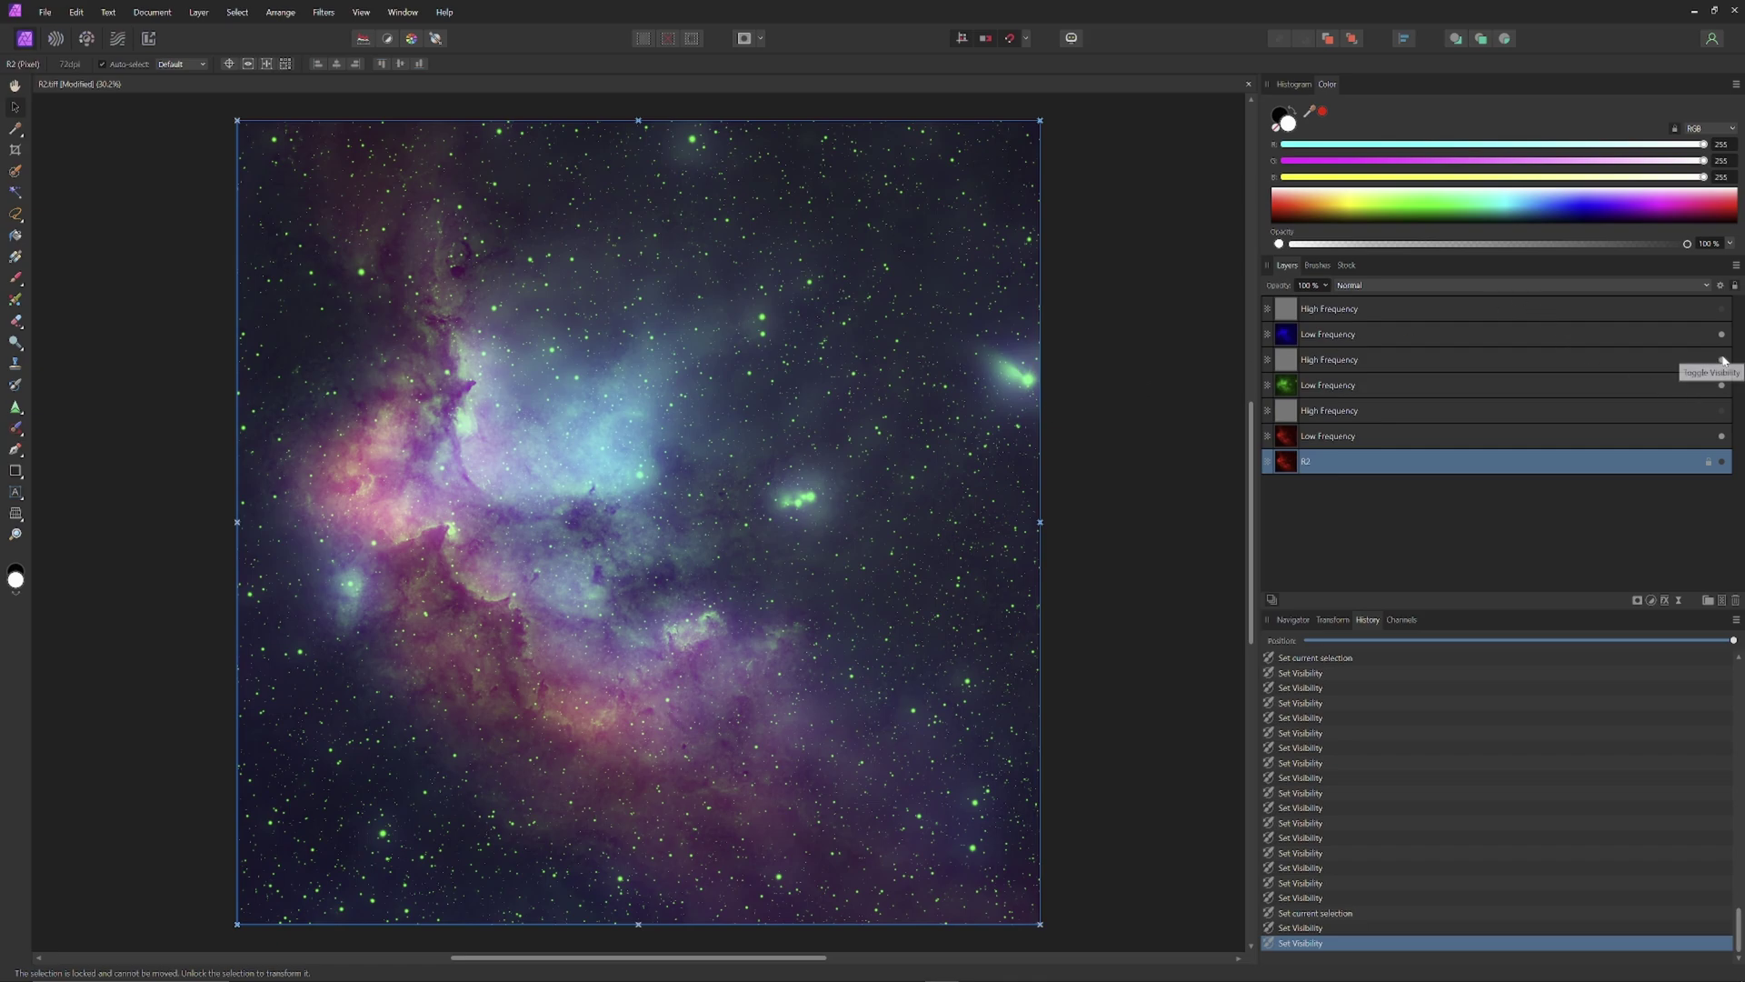
Step: Toggle the red and green High Frequency layers on and off to compare their detail
click(1723, 414)
click(1722, 414)
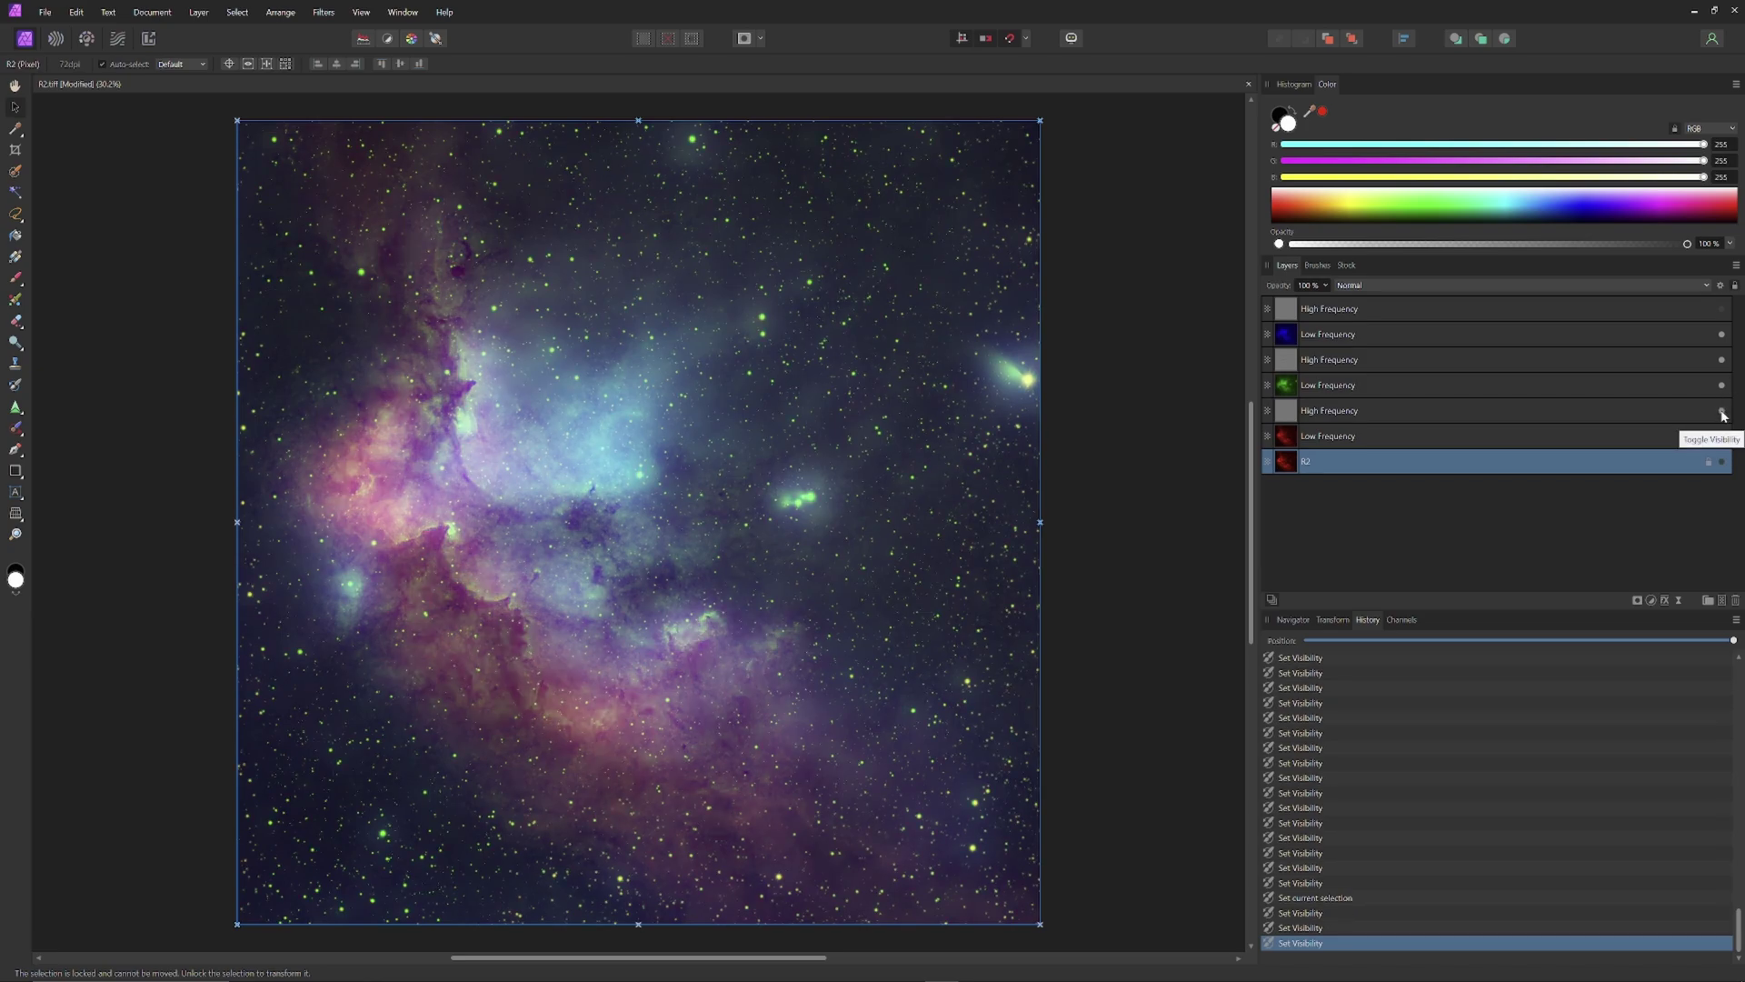
click(1722, 362)
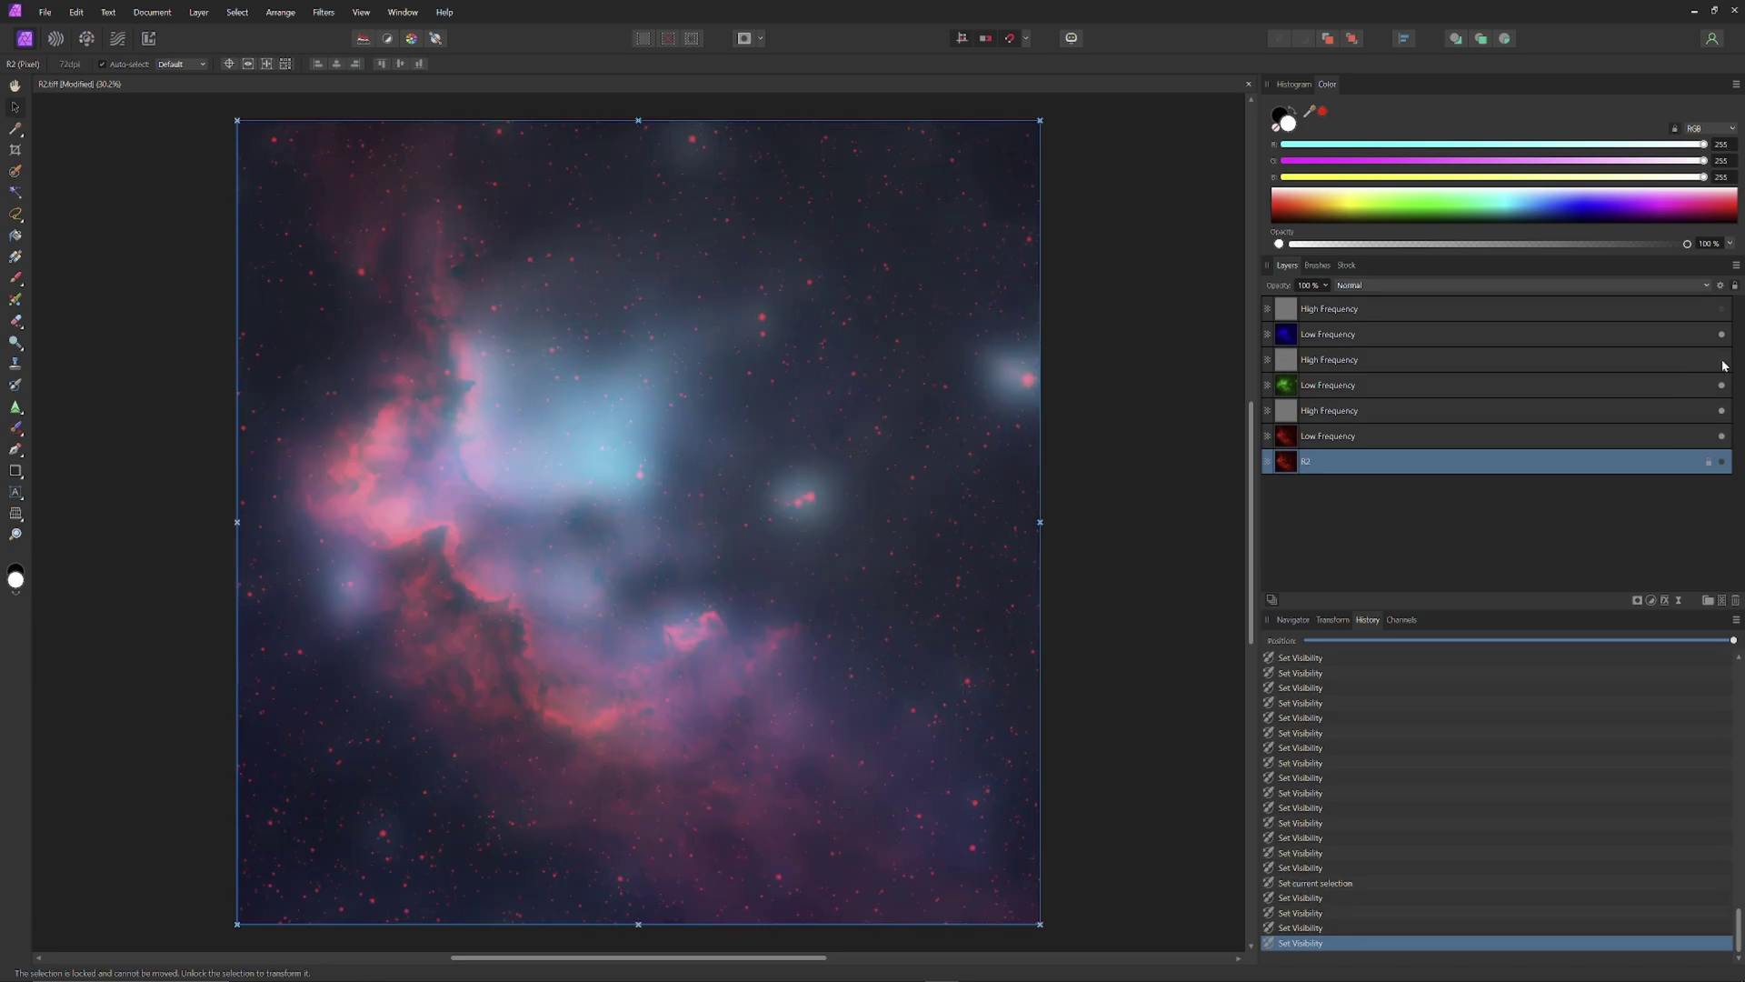
click(1722, 362)
click(1722, 362)
click(1722, 362)
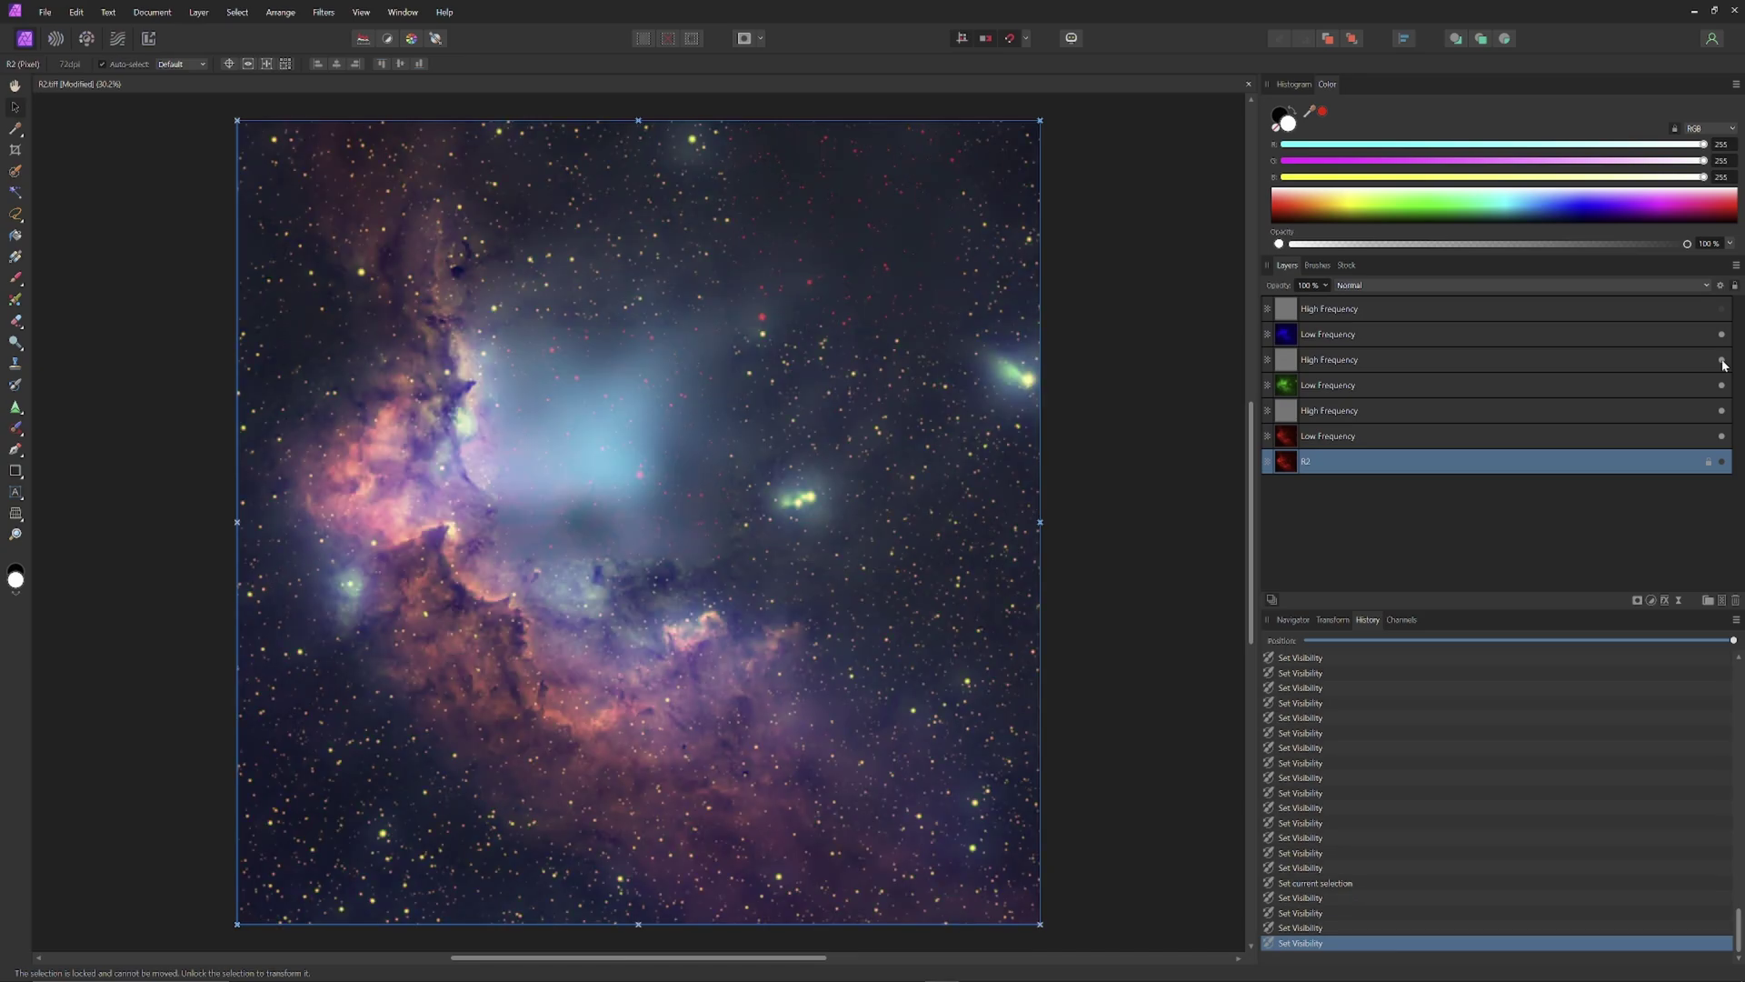
Step: Leave only the blue High Frequency layer visible and select it
click(1723, 411)
click(1722, 411)
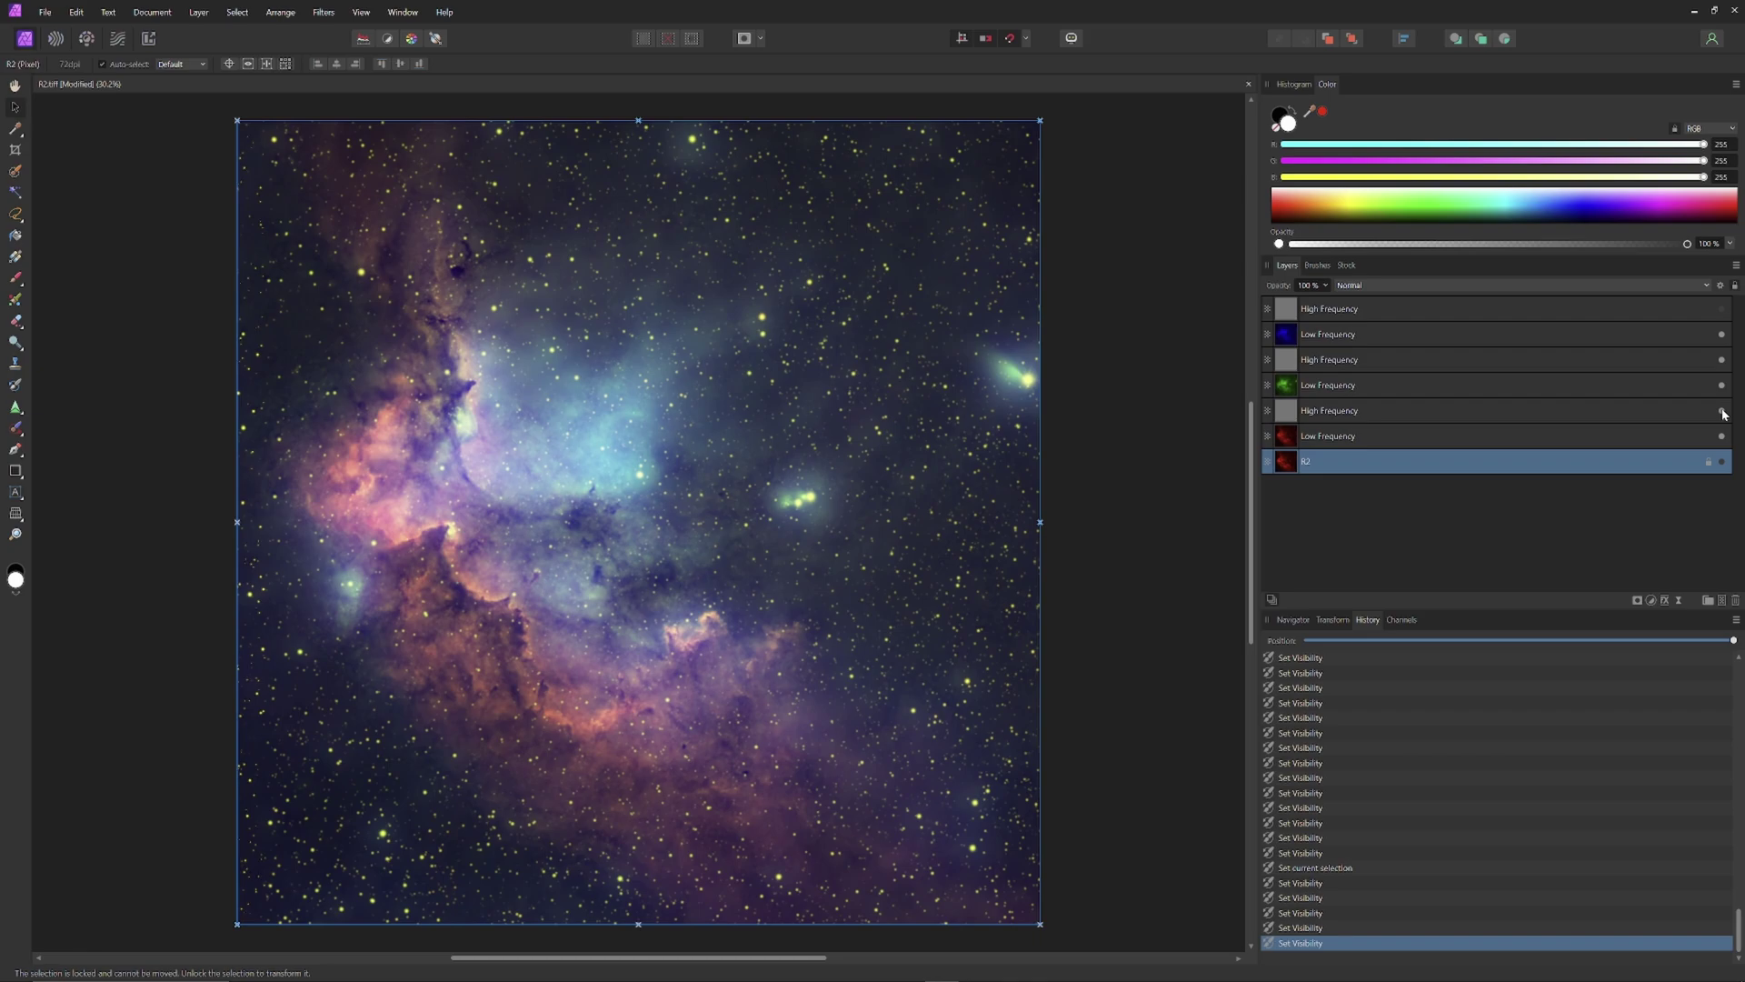
click(1722, 361)
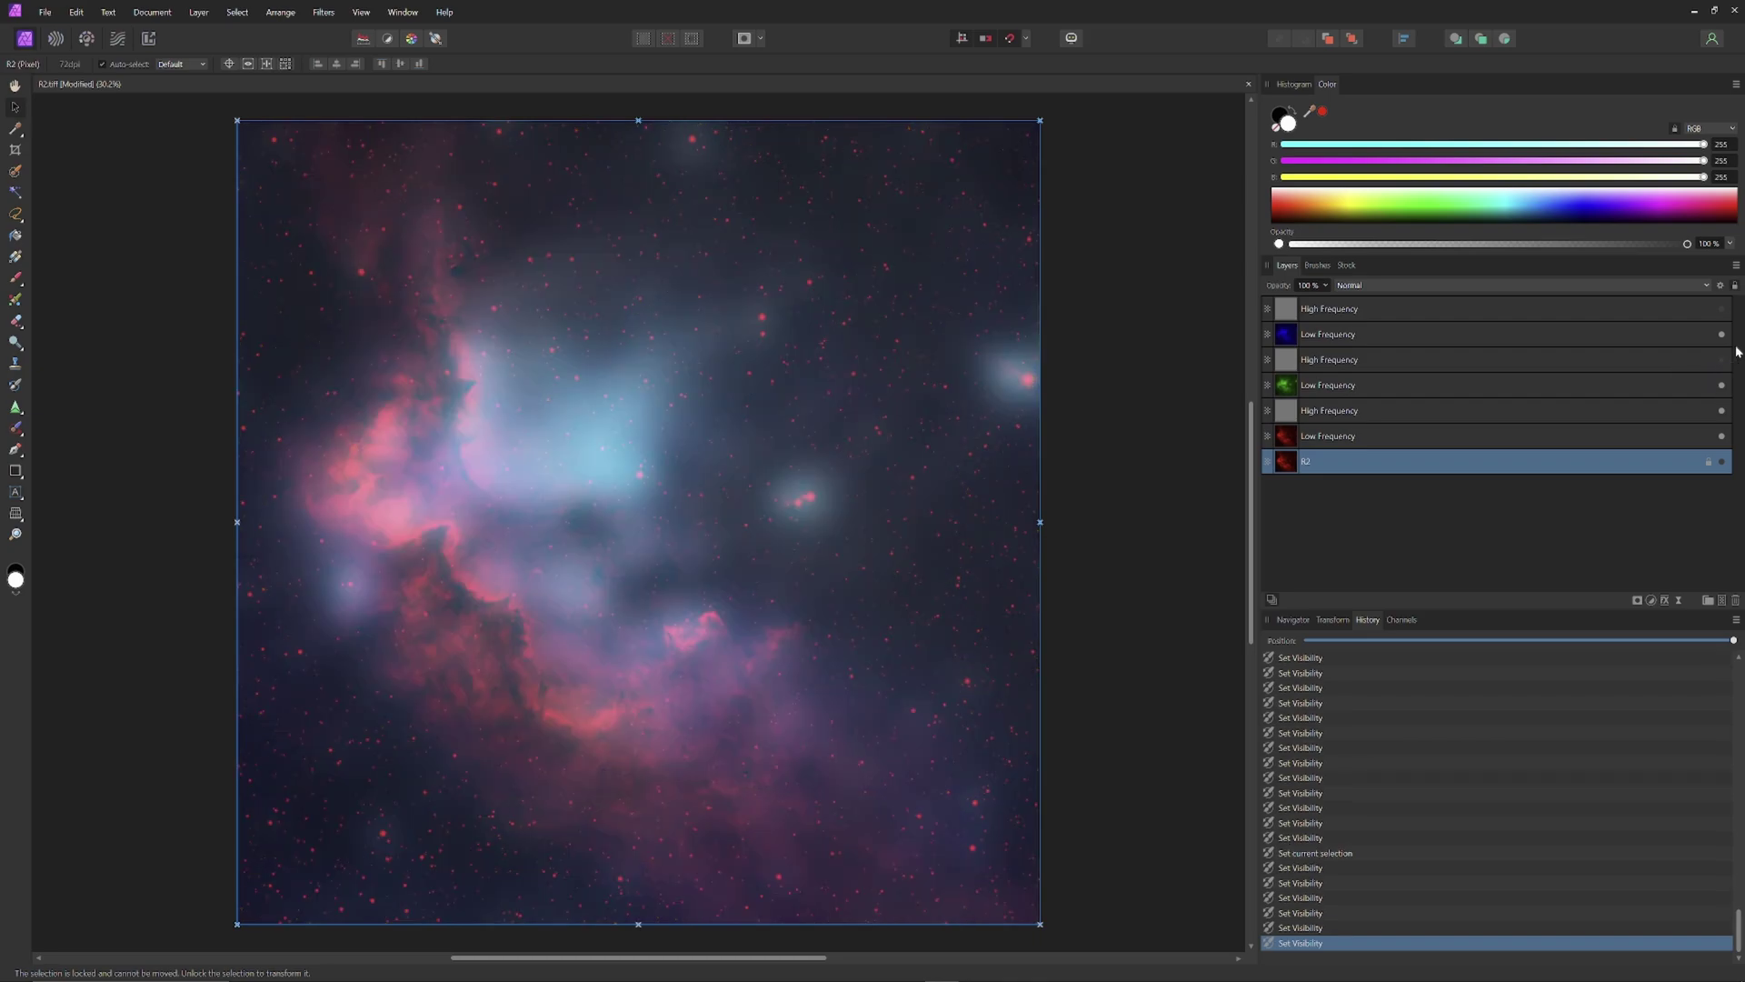
click(1722, 411)
click(1720, 310)
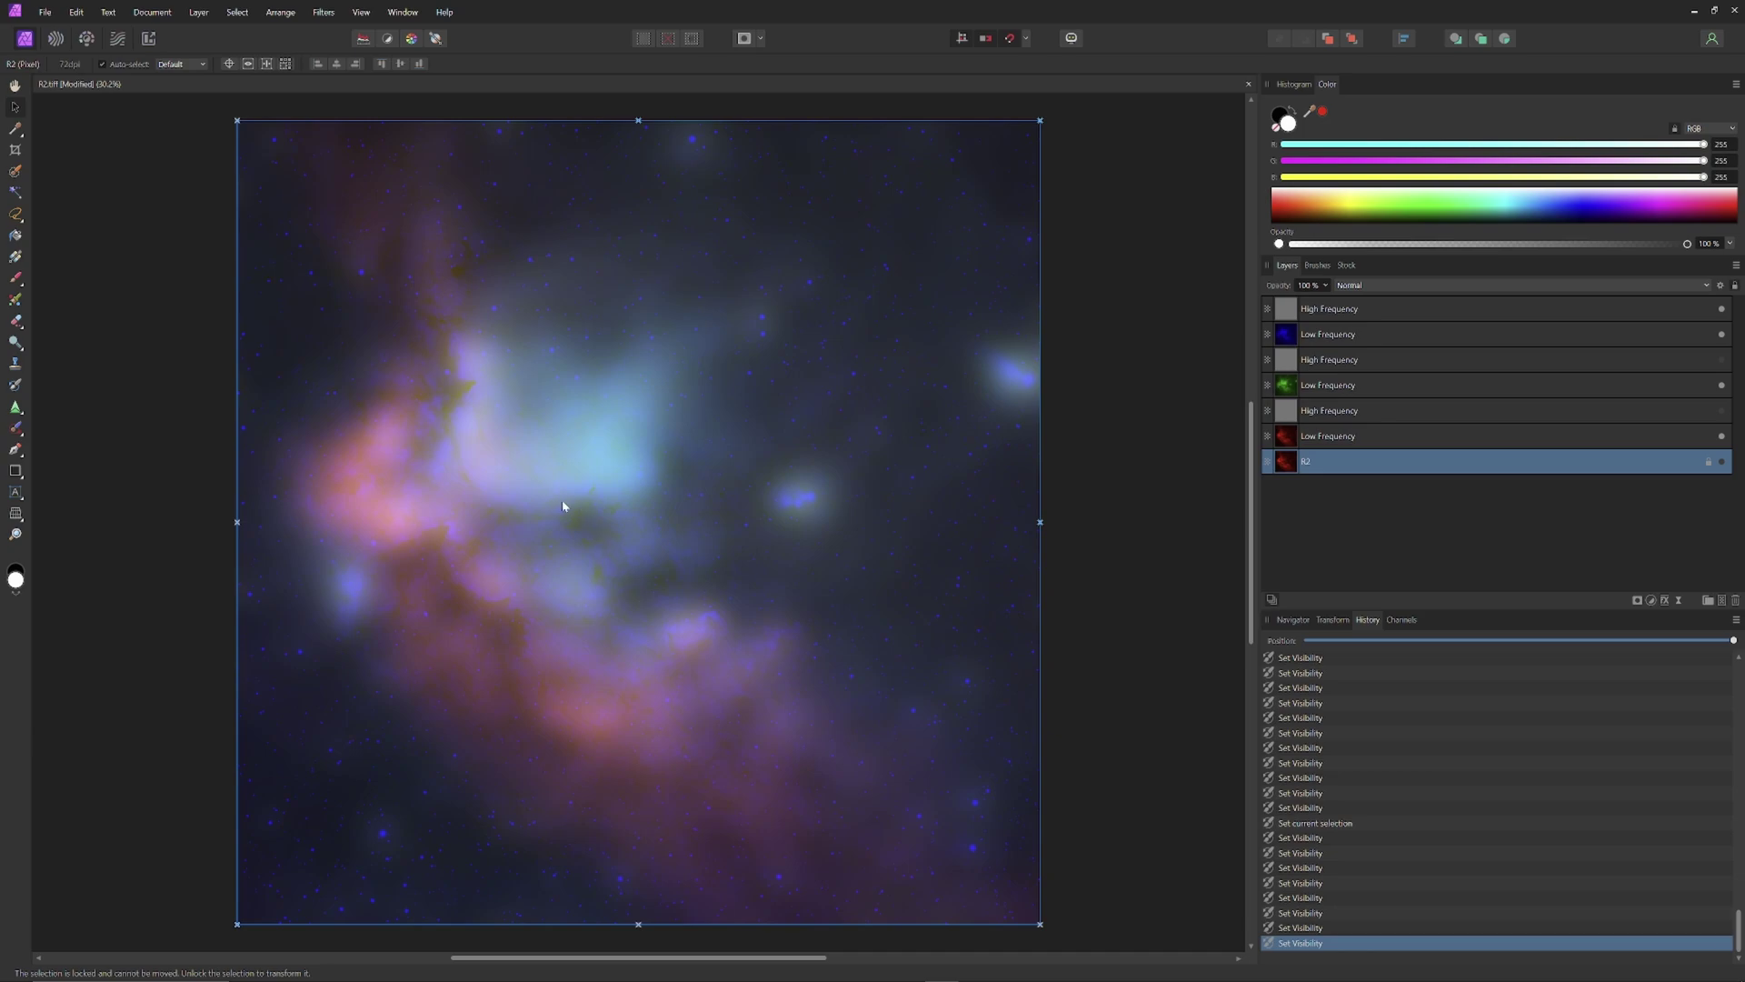
click(623, 333)
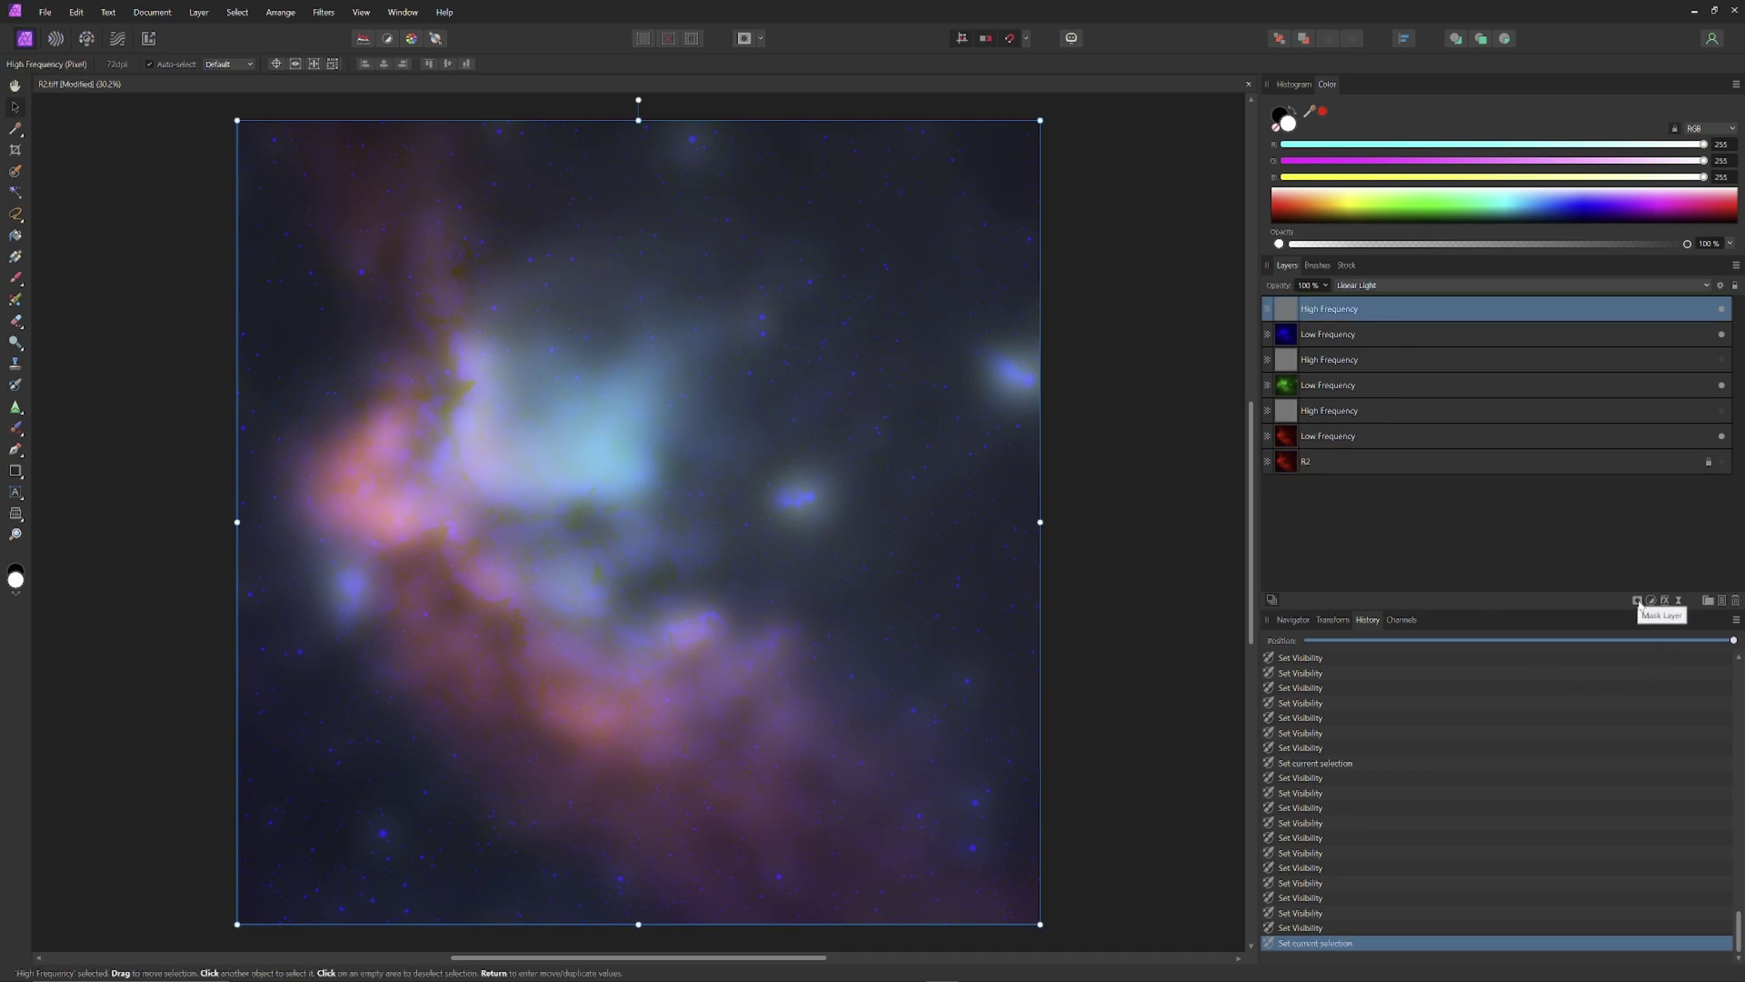
Step: Add a live Unsharp Mask filter with 0.1 px radius and factor 1.43
click(1679, 601)
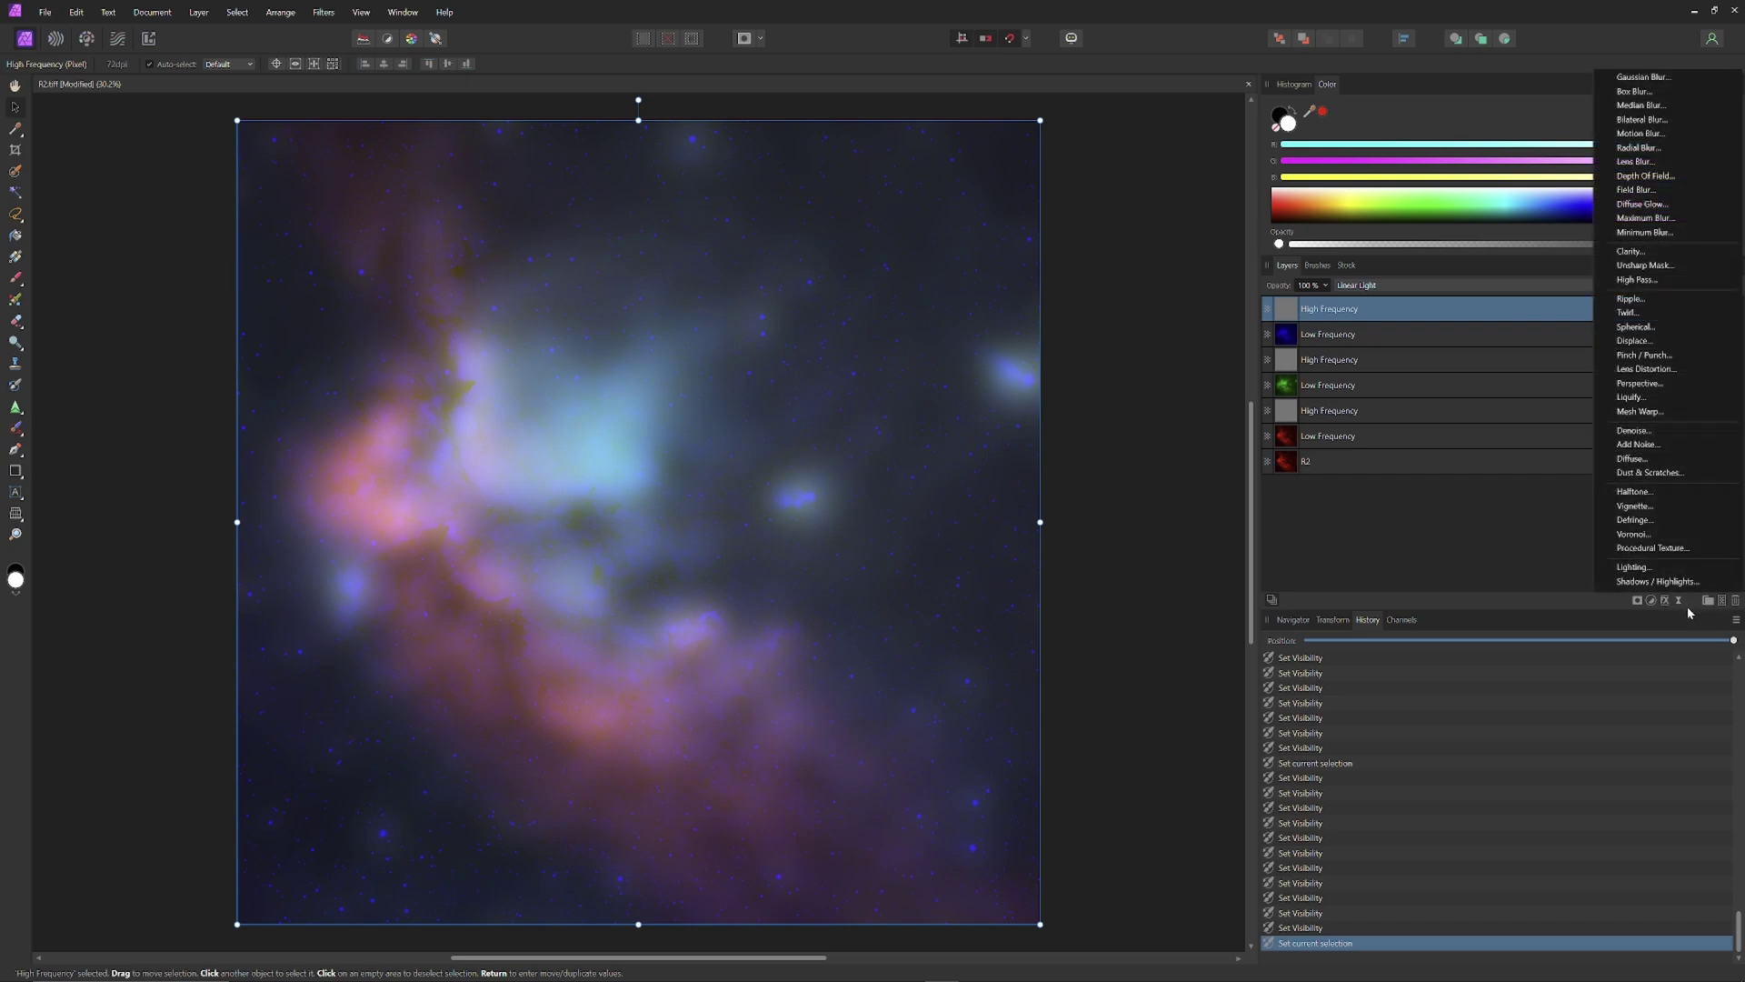
click(1670, 266)
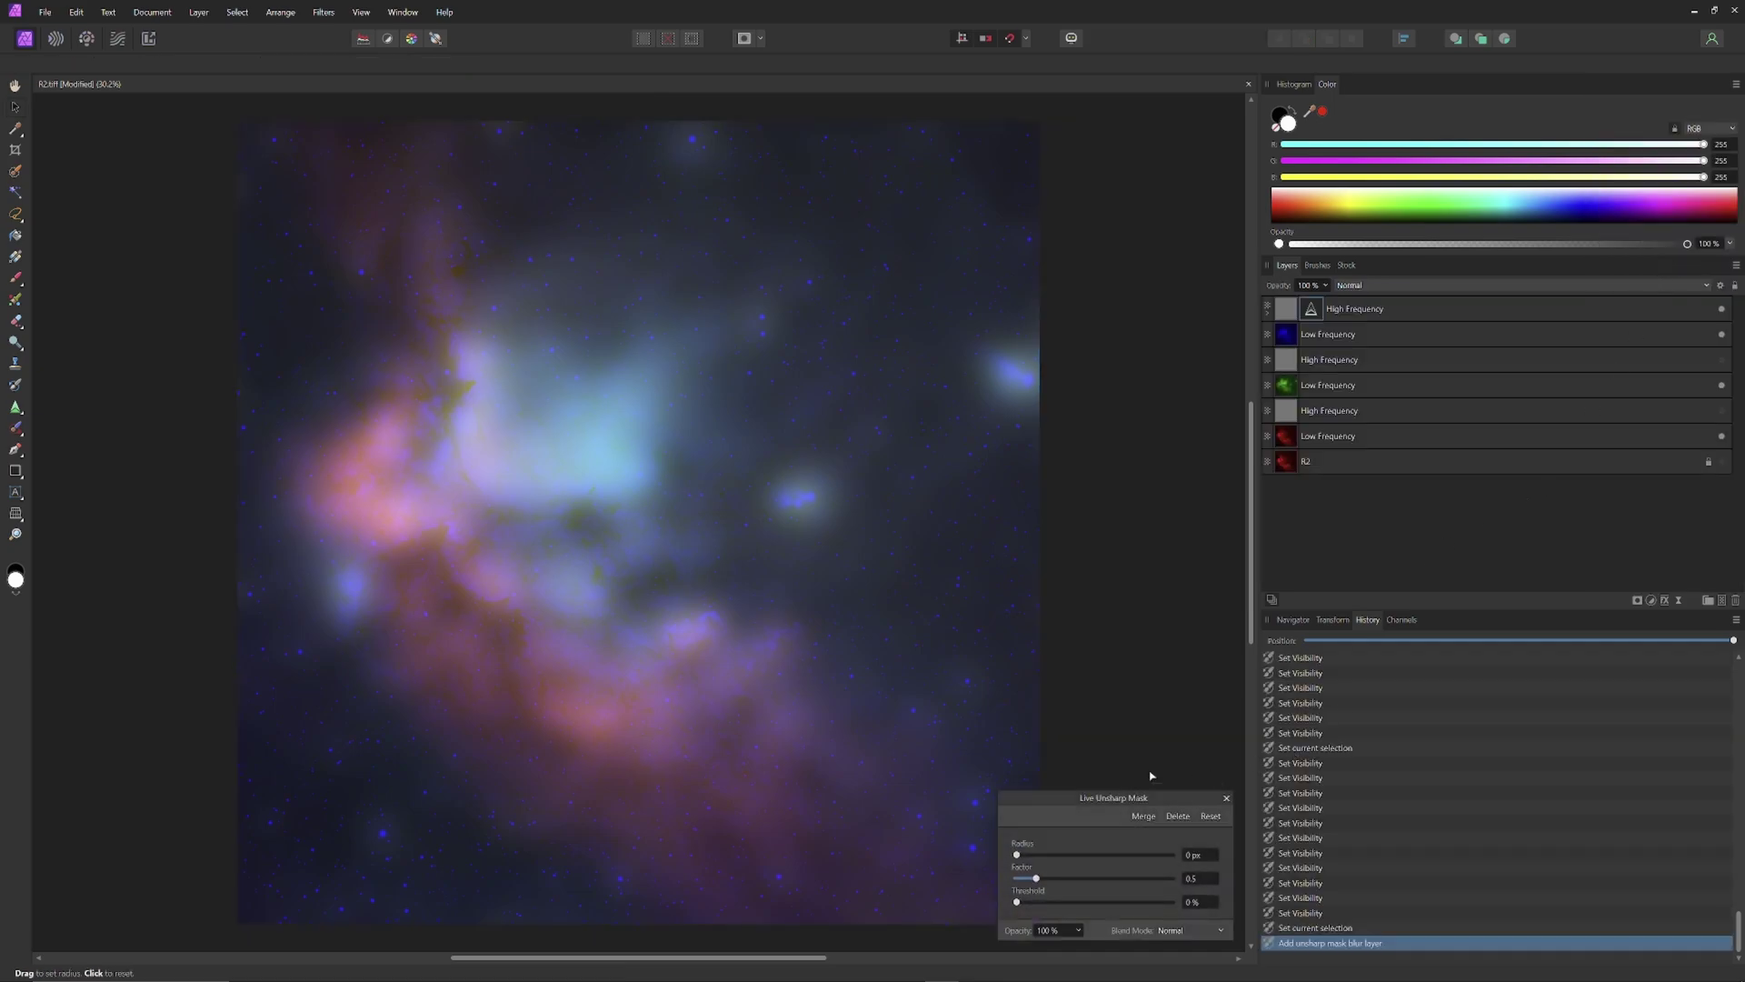
drag(1016, 855, 1092, 864)
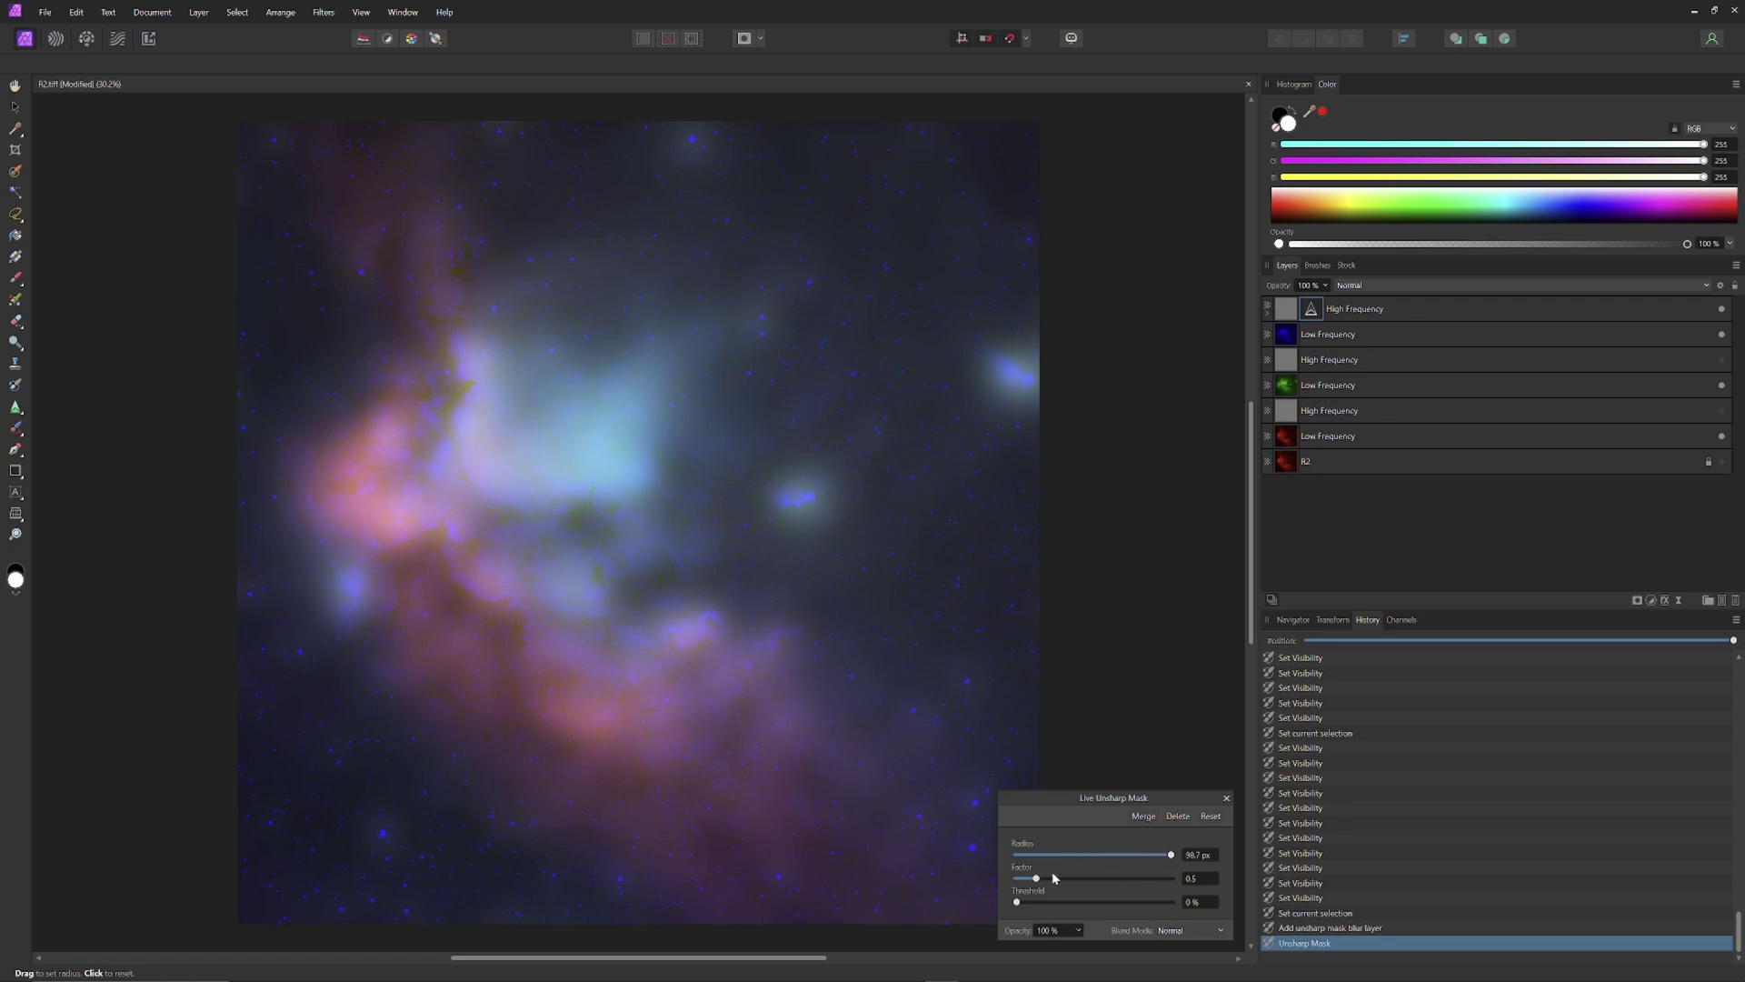
drag(1036, 878, 1073, 884)
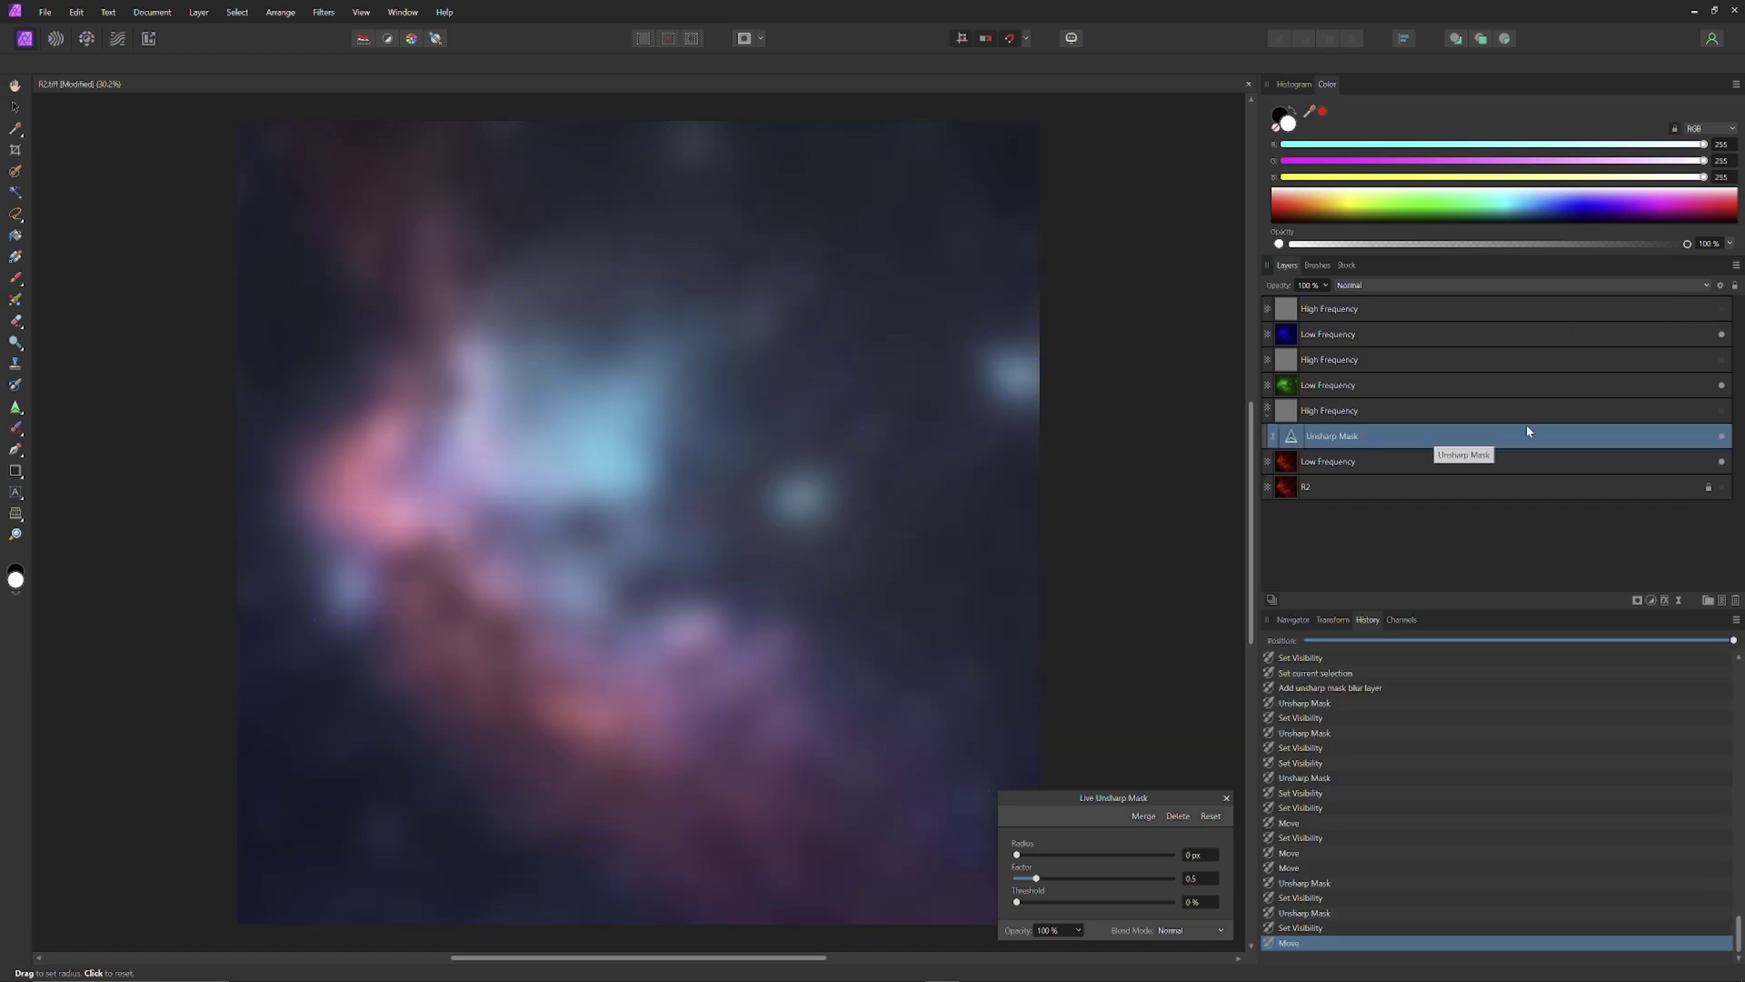
Step: Show the red High Frequency layer and set the Unsharp Mask radius to 1.5 px
click(1721, 410)
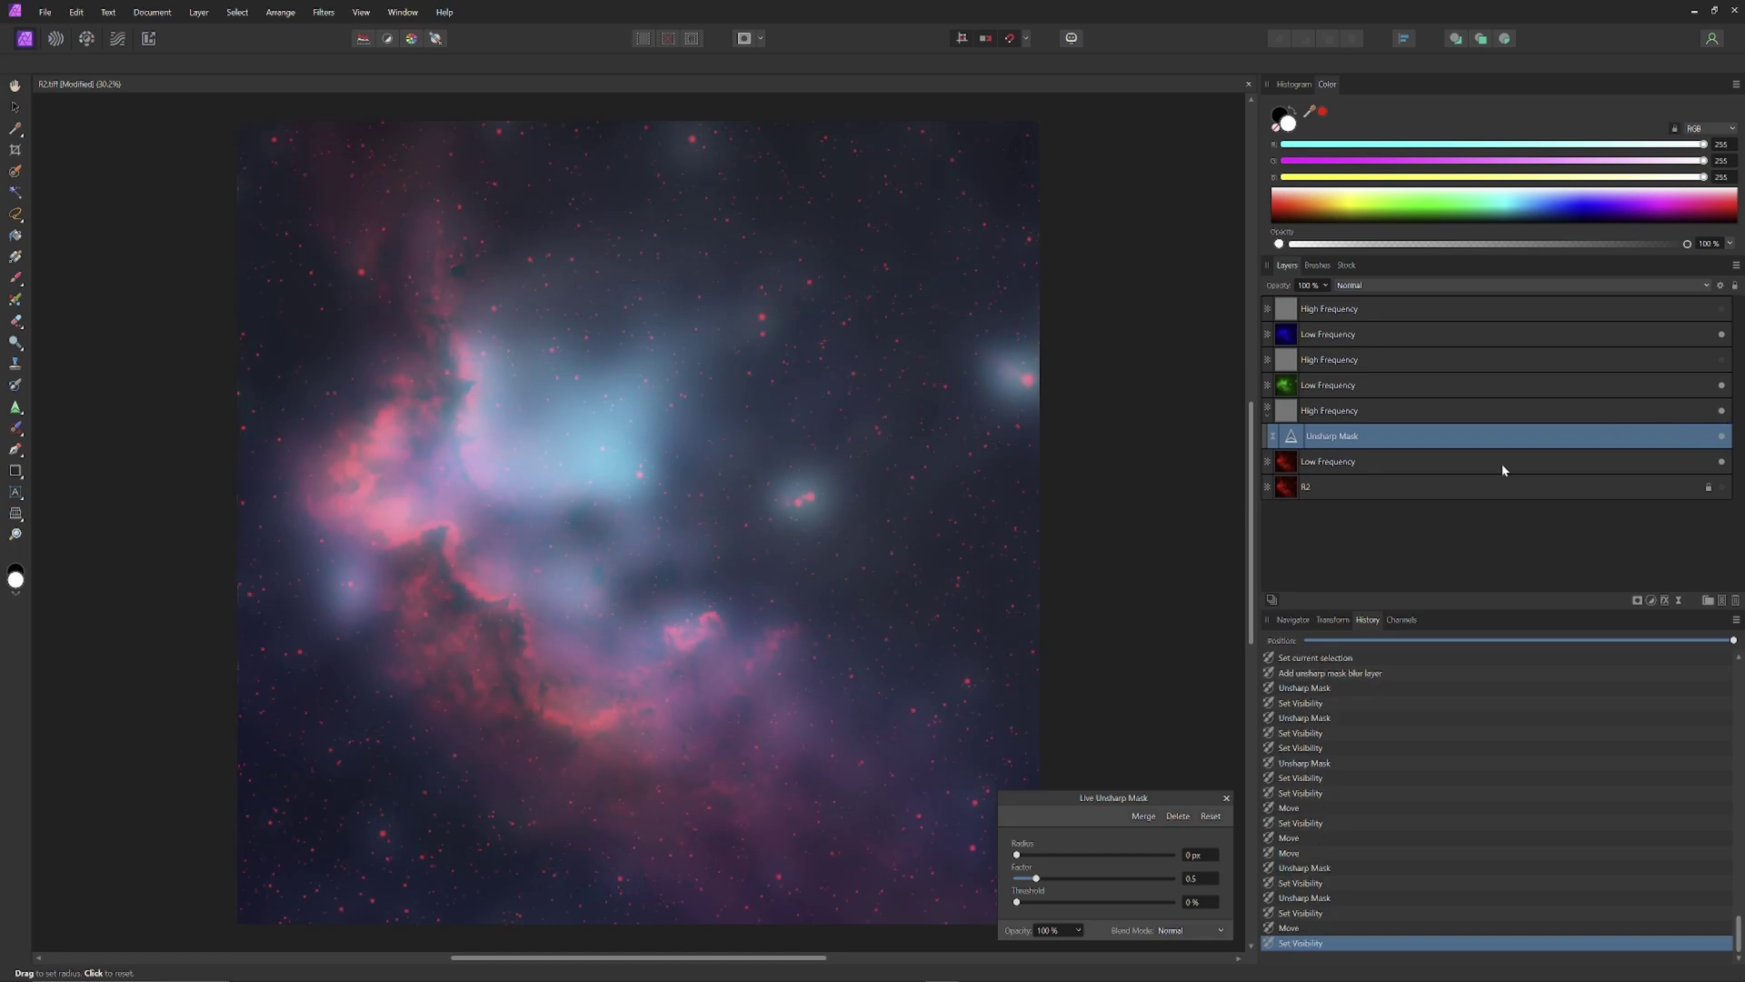
drag(1018, 857, 1055, 882)
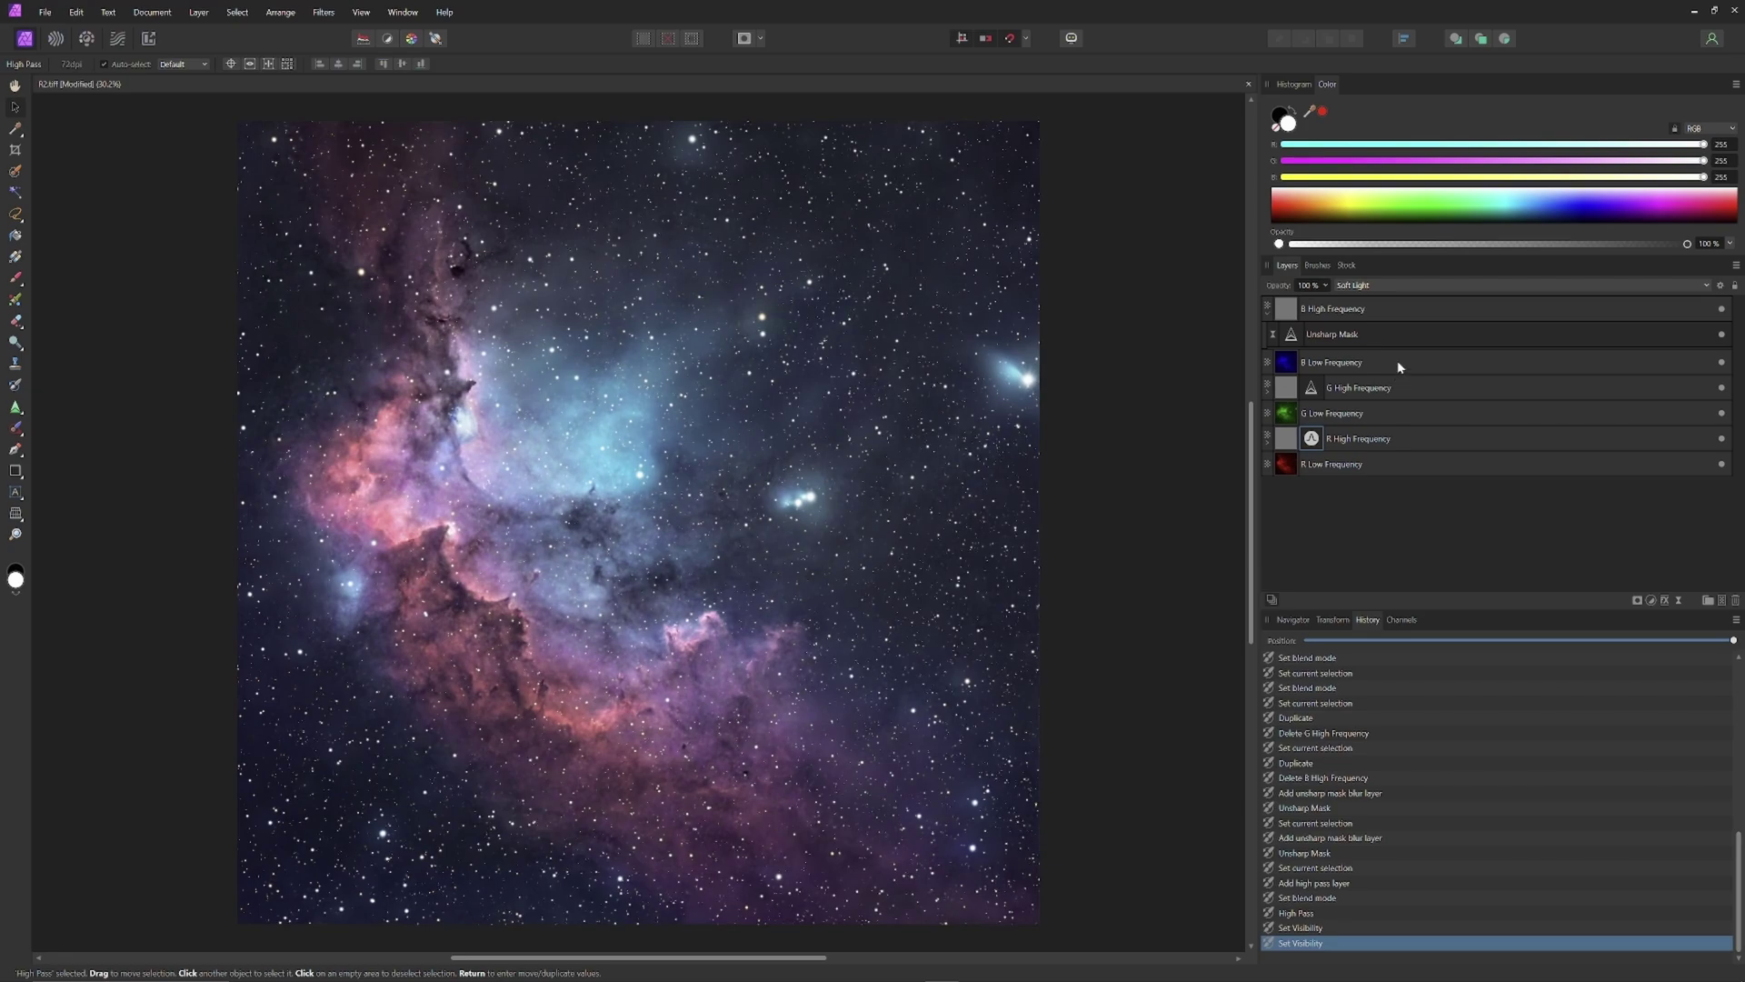
Step: Select B Low Frequency, expand G High Frequency, and add a Luminosity Range Mask
click(1398, 361)
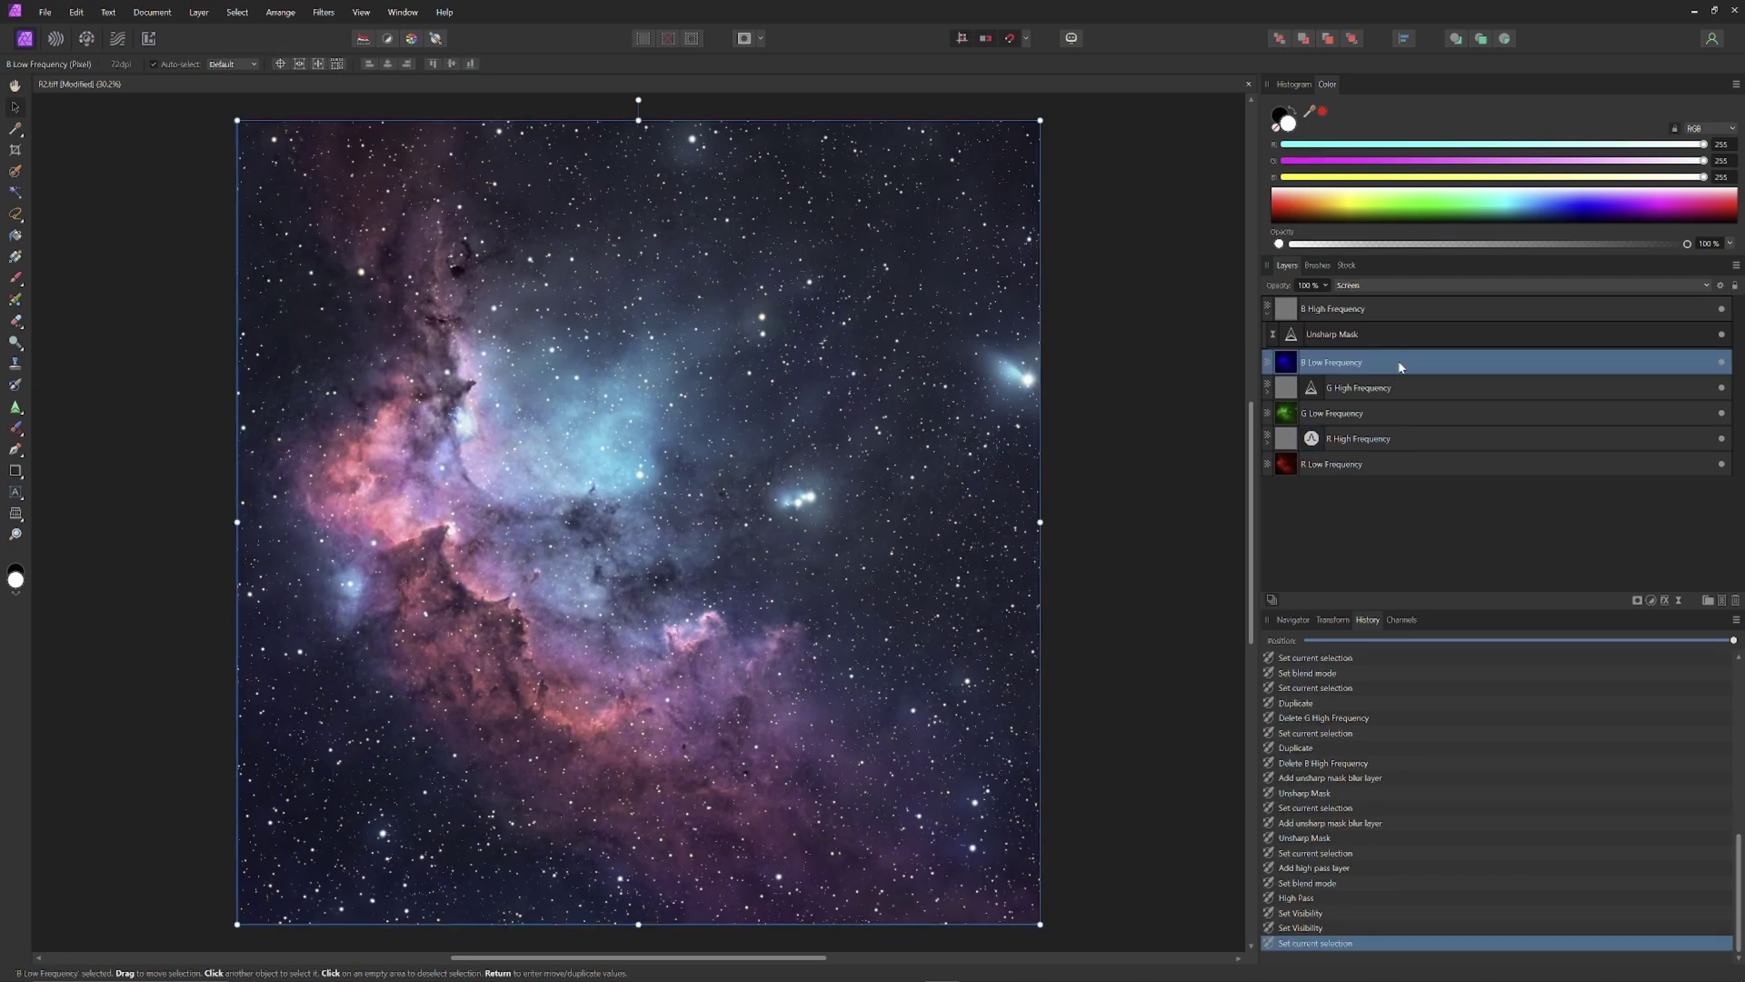
click(1266, 391)
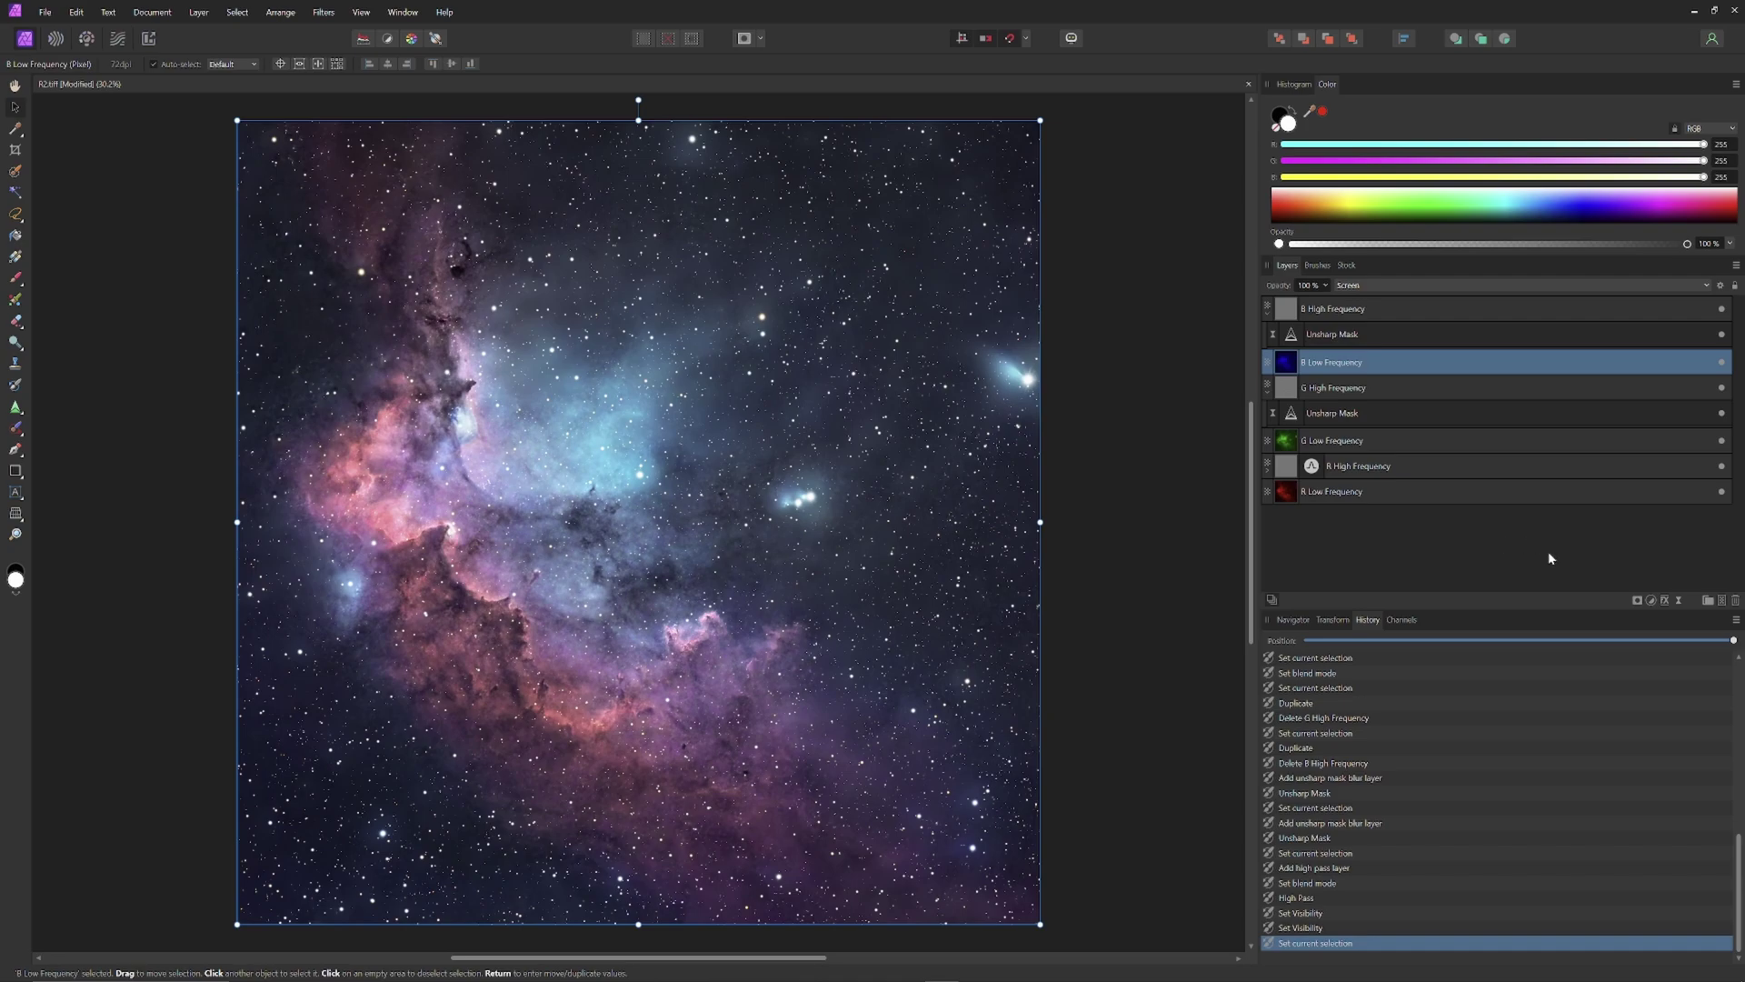
click(1638, 602)
click(1547, 654)
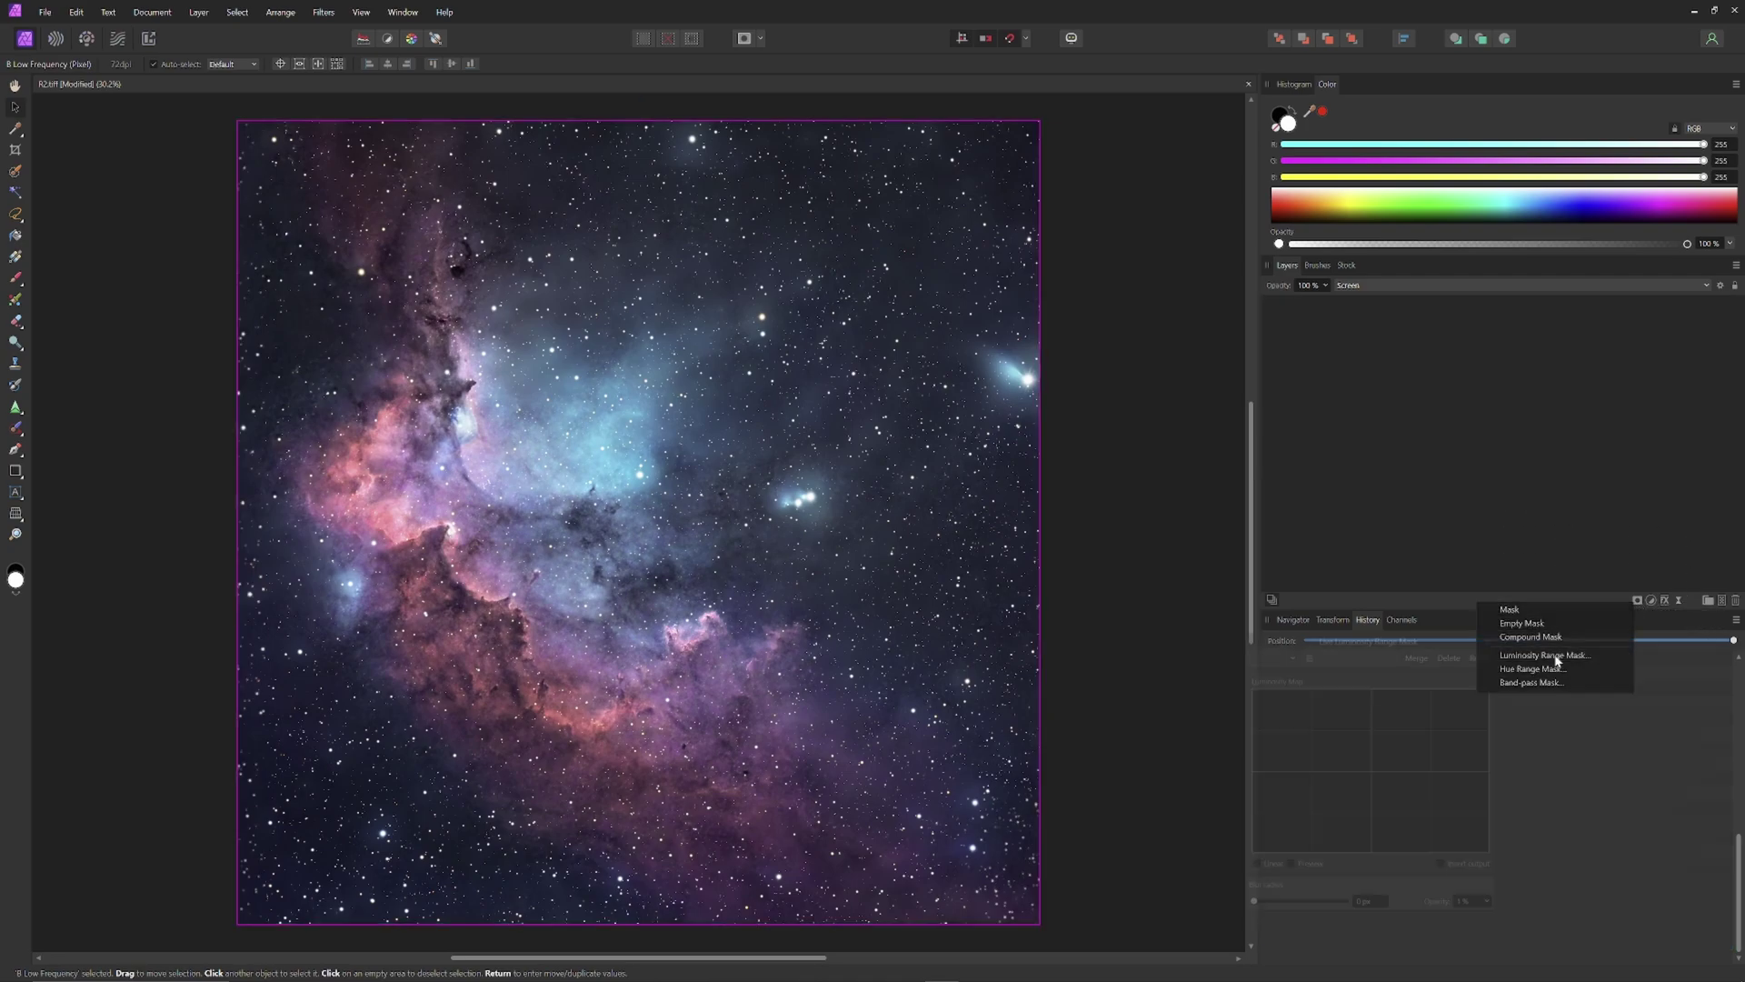
Step: Disable Linear, reshape the luminosity map curve to lift dark tones, and move the mask to its own row
click(1253, 867)
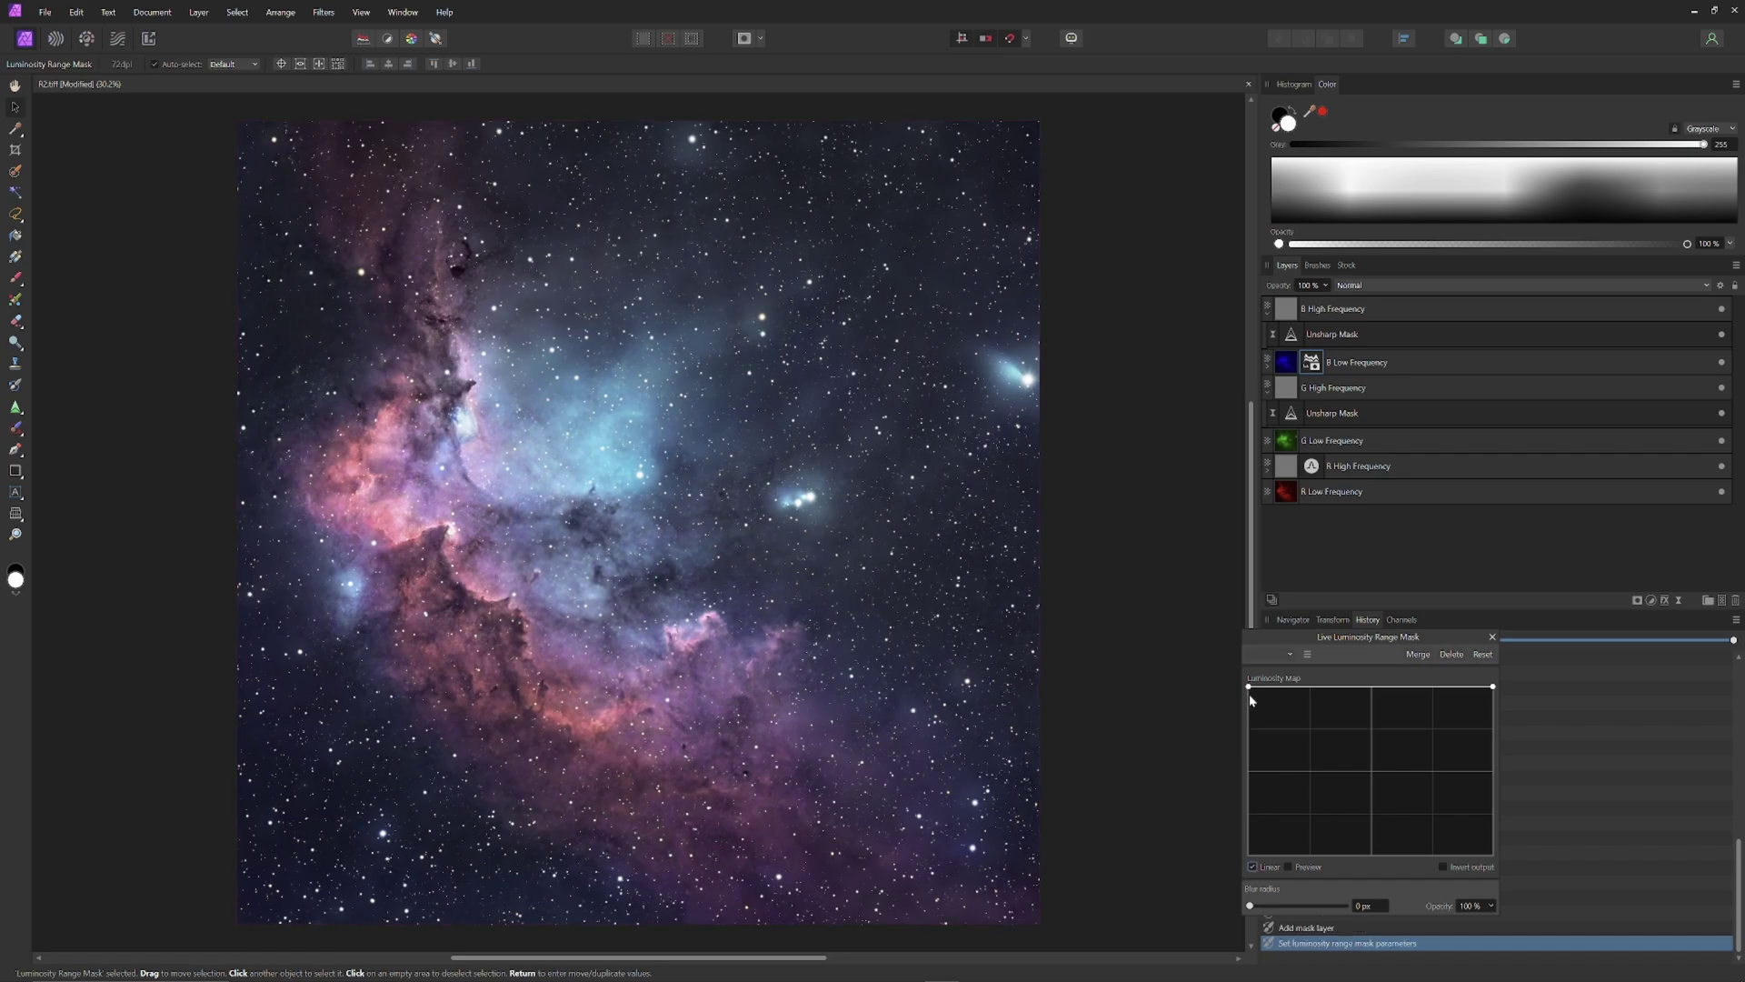
drag(1250, 691, 1243, 720)
click(1267, 715)
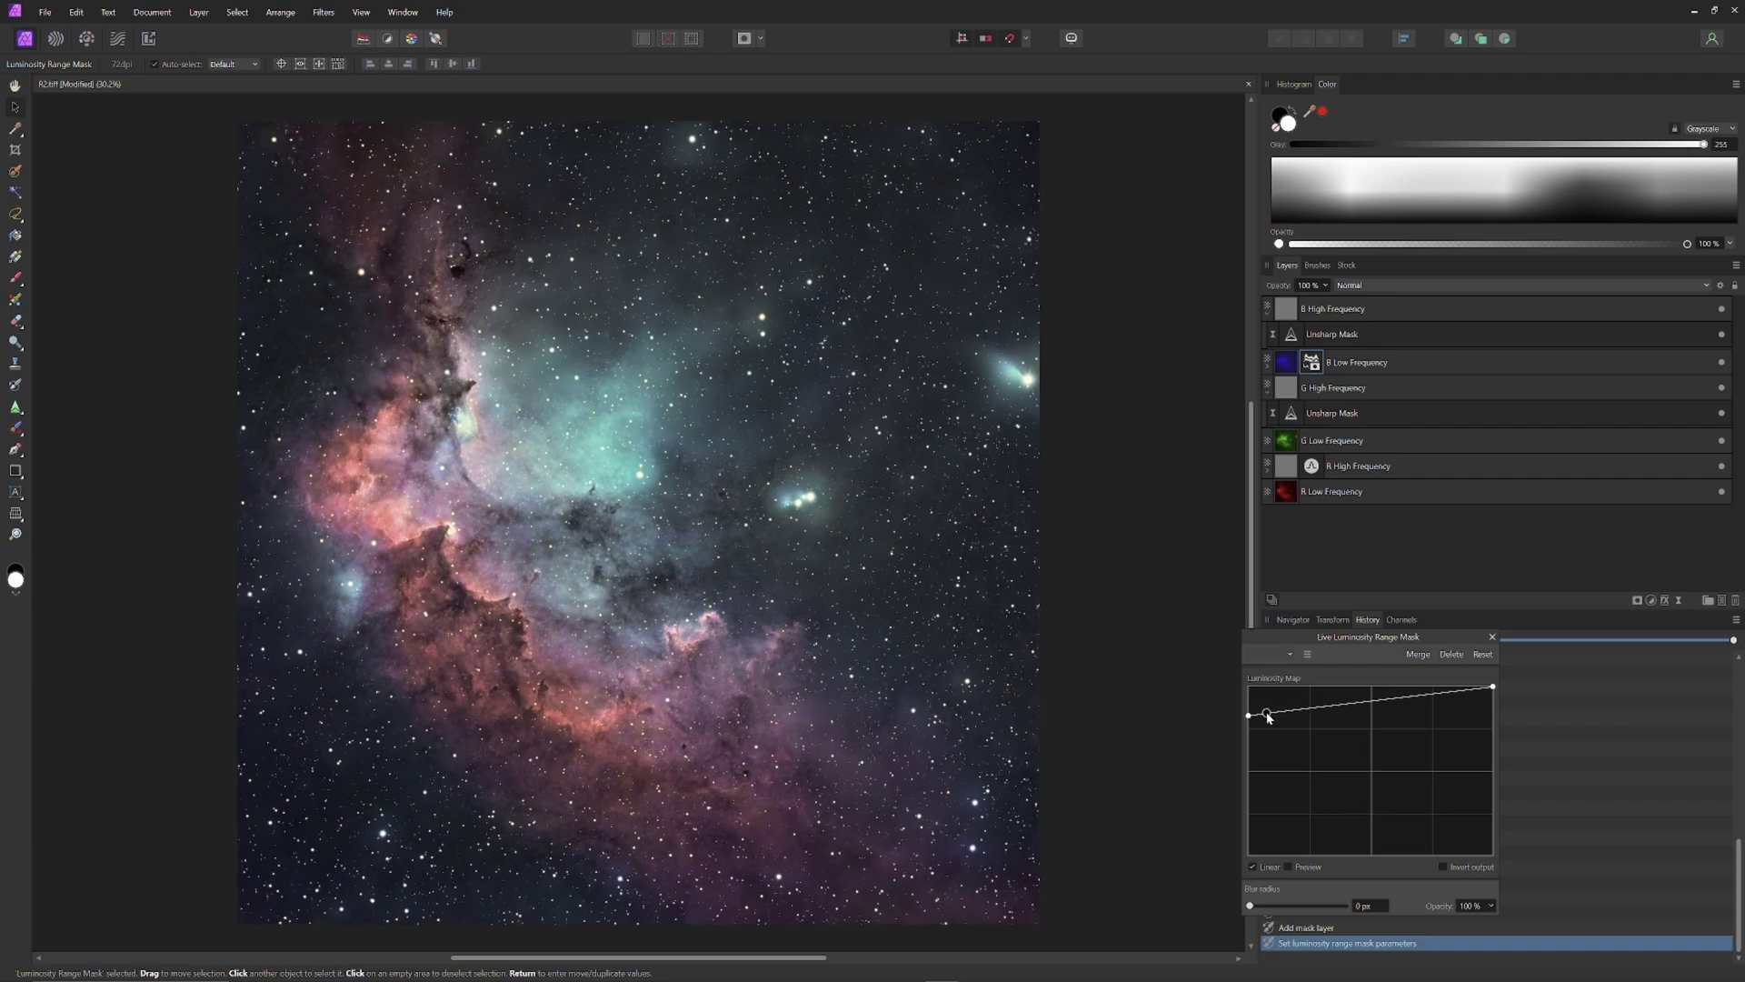
drag(1267, 715, 1257, 696)
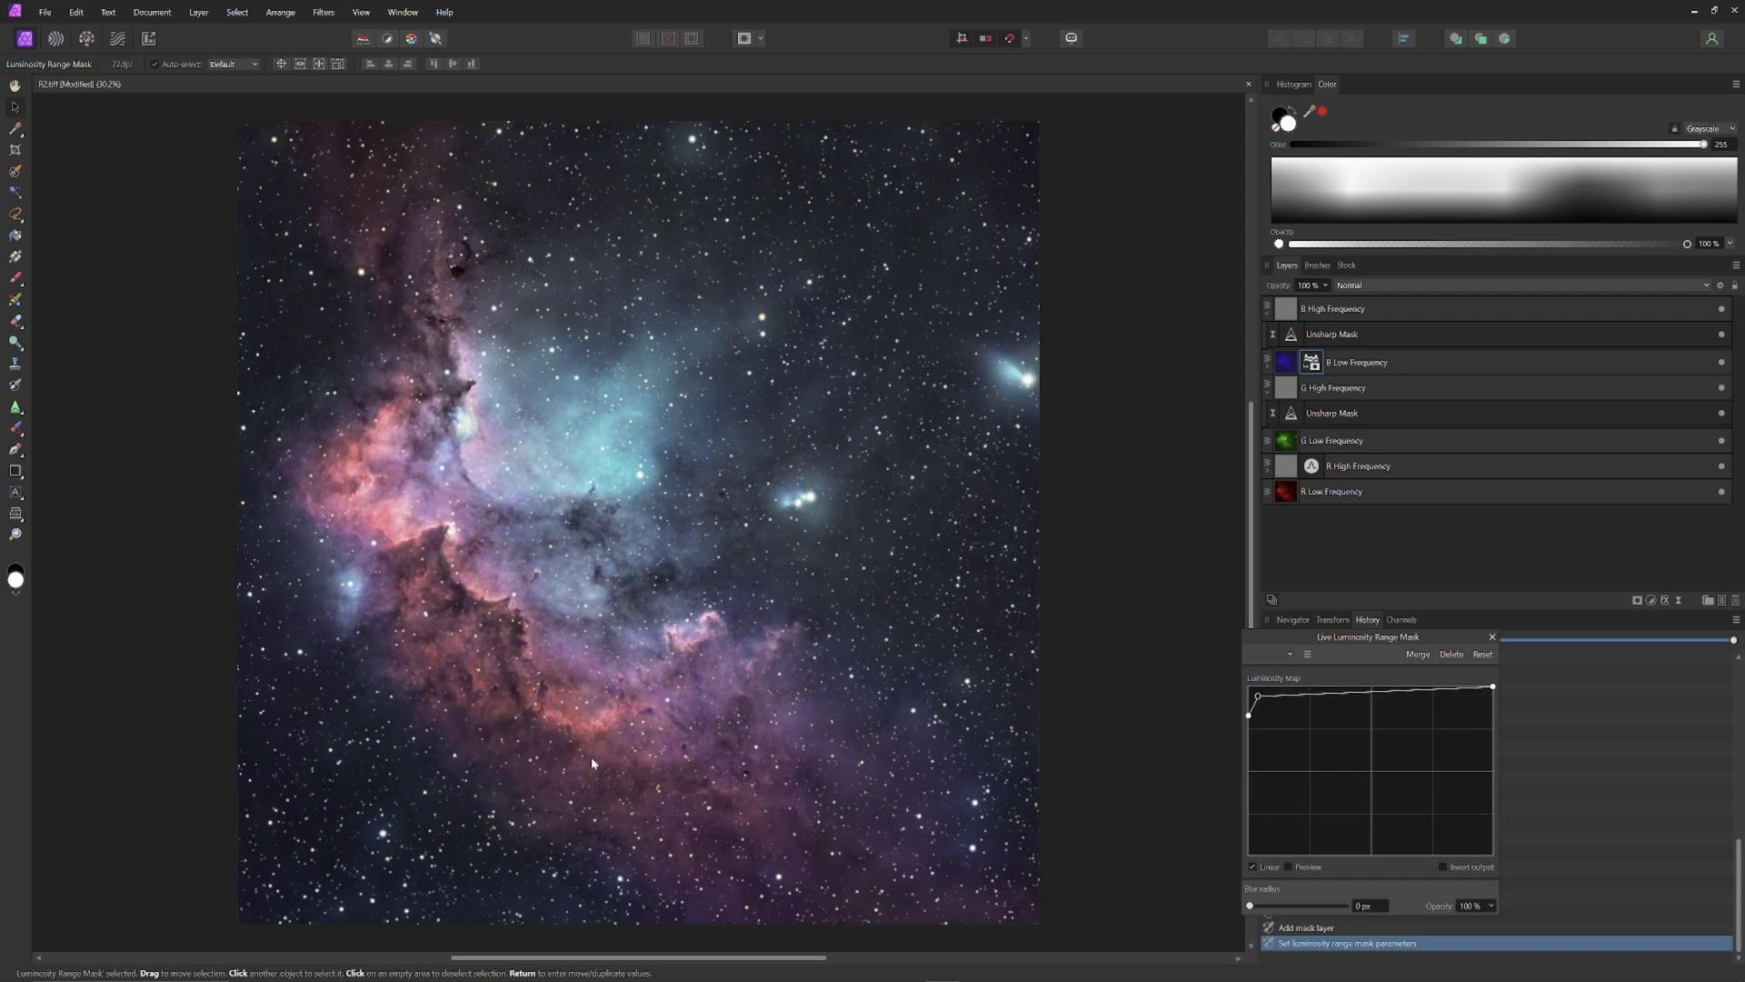
click(1492, 638)
drag(1273, 393, 1275, 399)
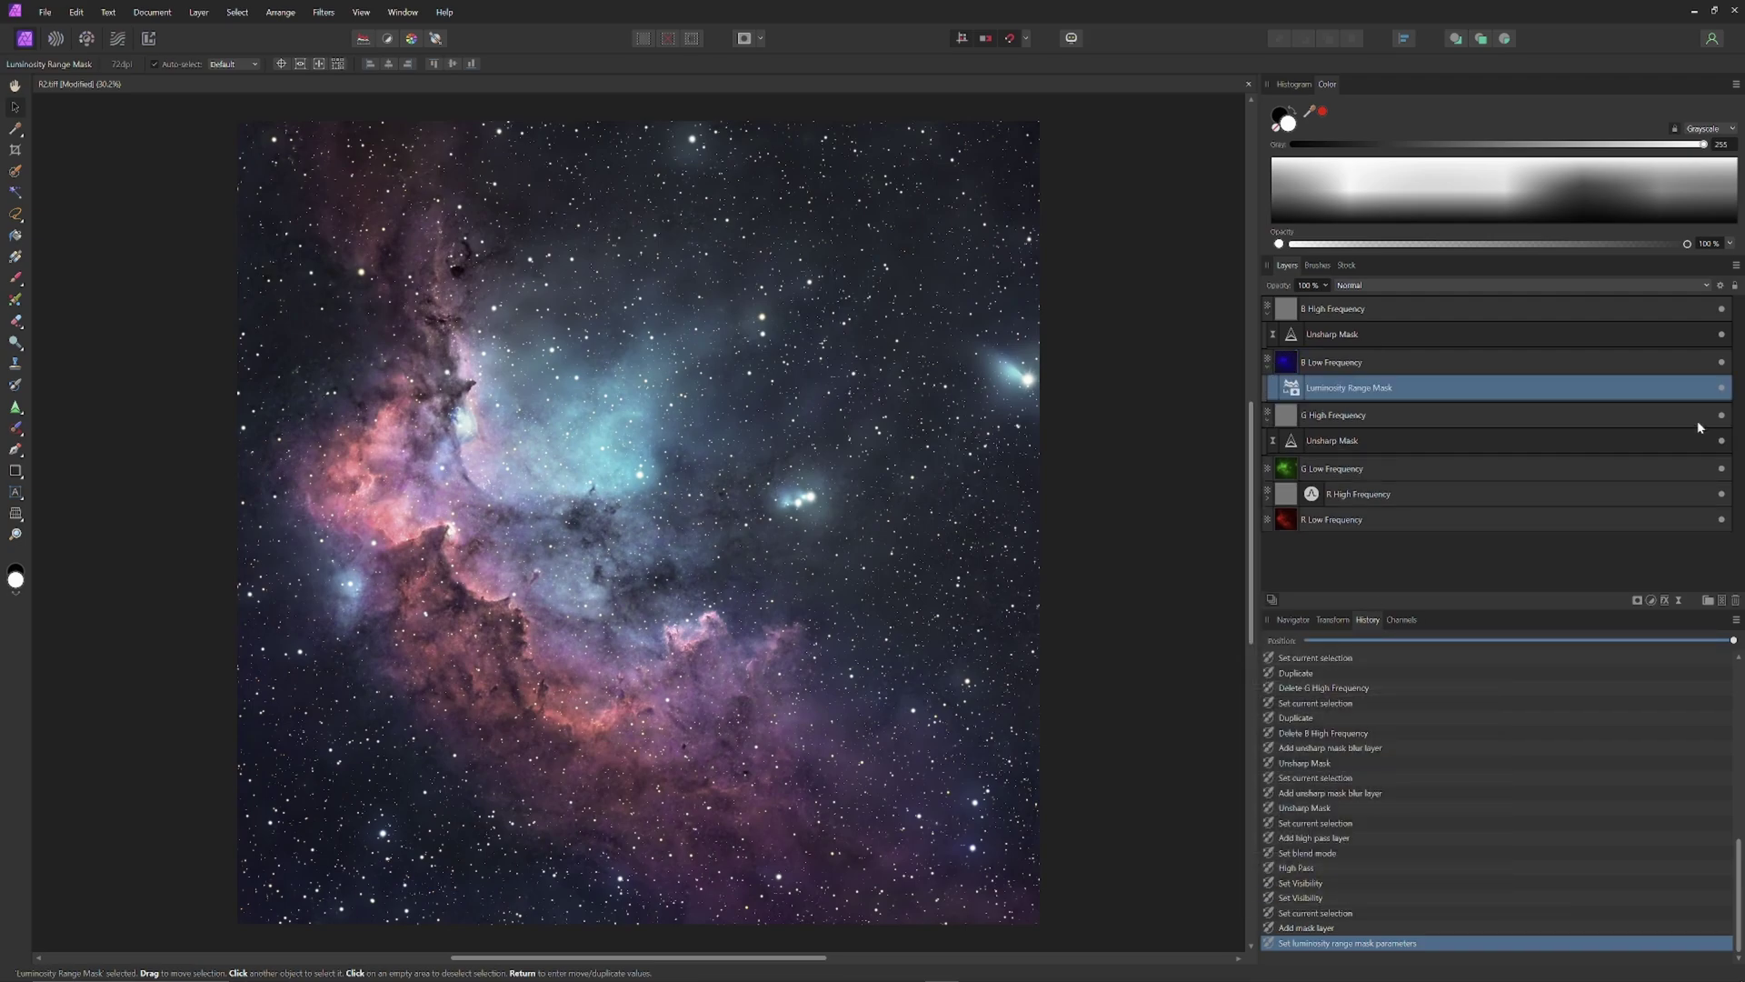